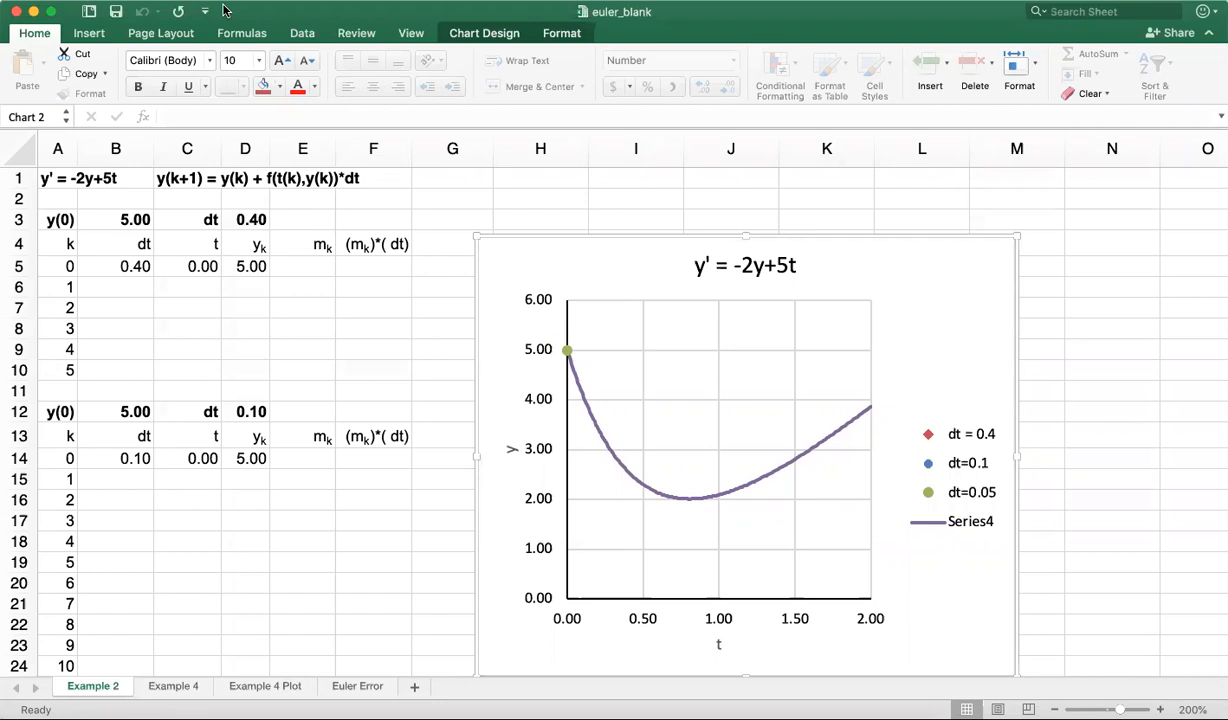
Step: Examine the differential equation in A1, the Euler update formula in C1 and the table header in A4
{"action": "left_click", "coordinate": [52, 179]}
{"action": "left_click_drag", "start_coordinate": [52, 179], "coordinate": [129, 178]}
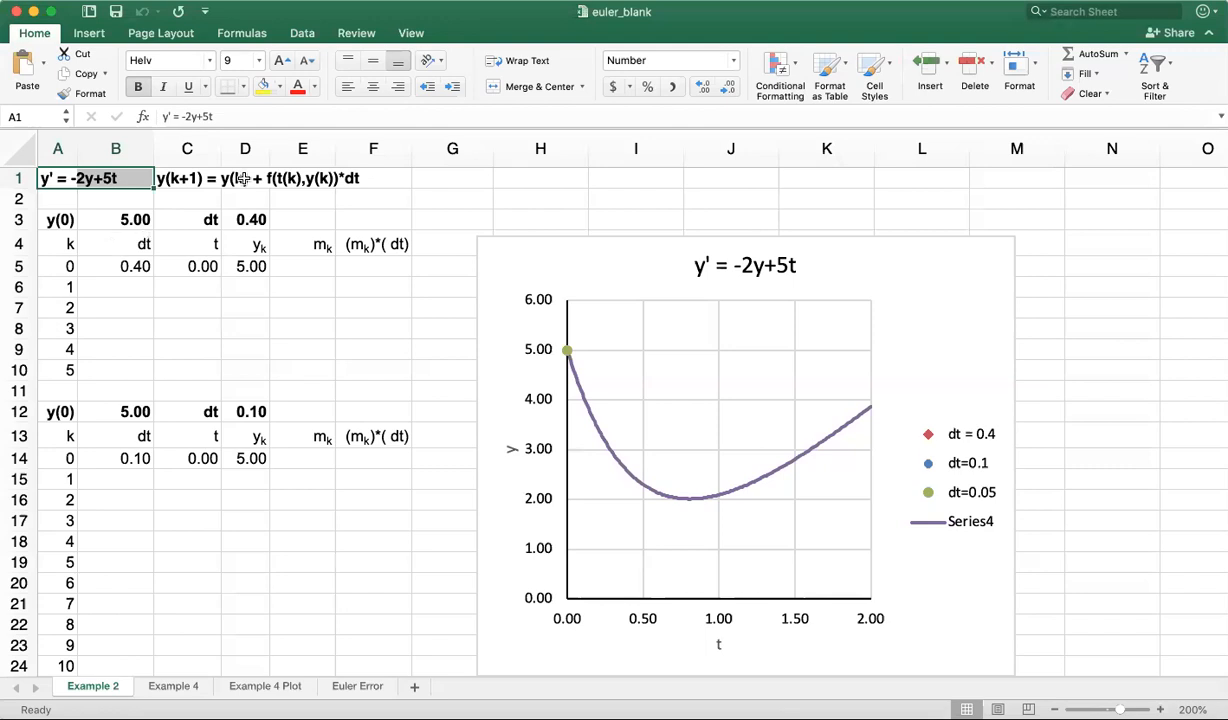
{"action": "left_click", "coordinate": [175, 174]}
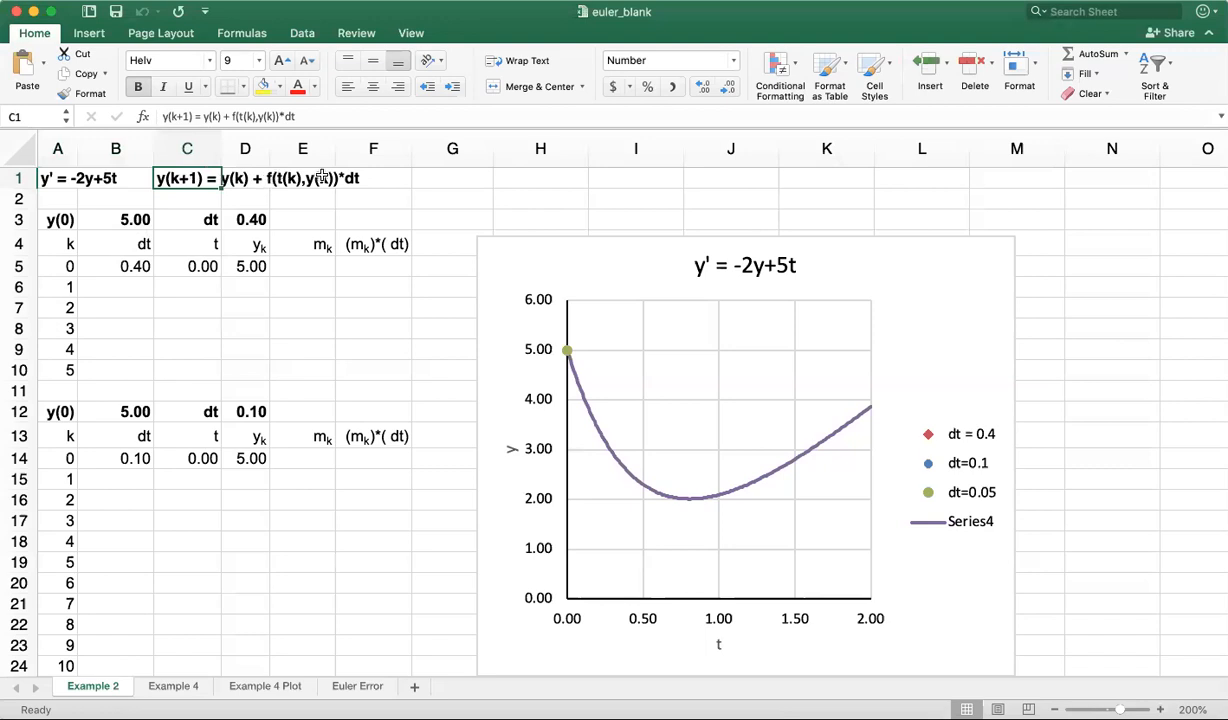
{"action": "left_click", "coordinate": [375, 174], "text": "shift"}
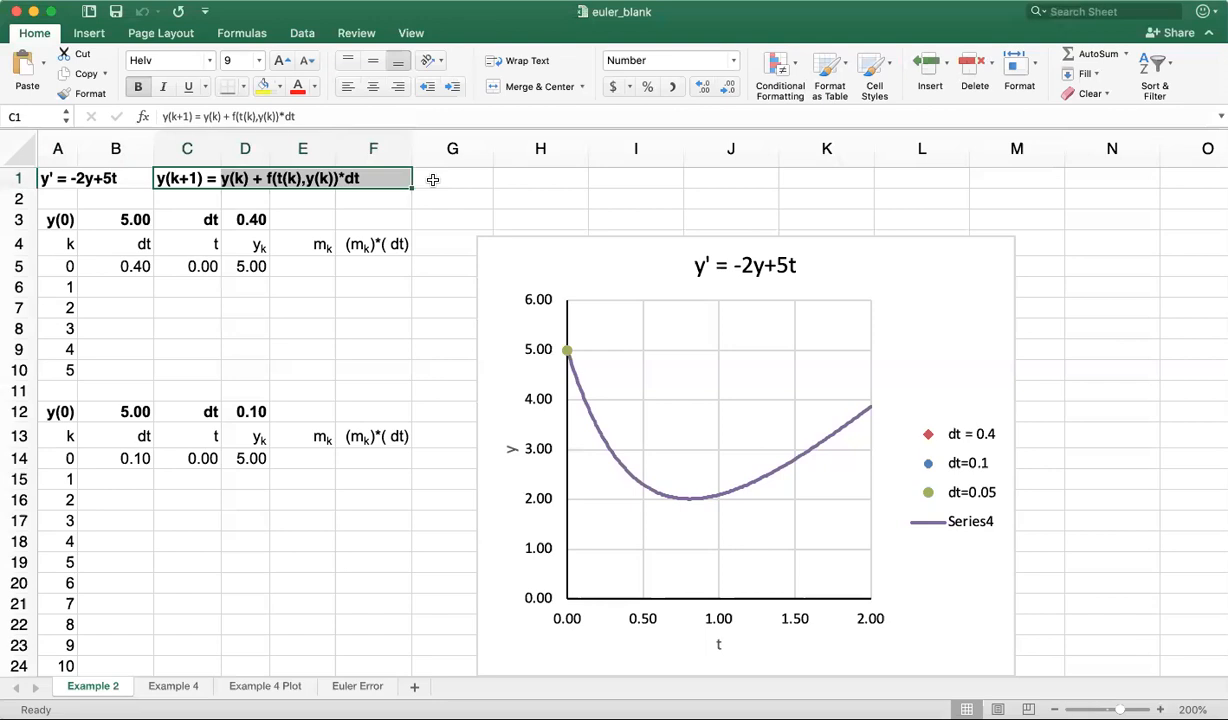
{"action": "left_click", "coordinate": [55, 240]}
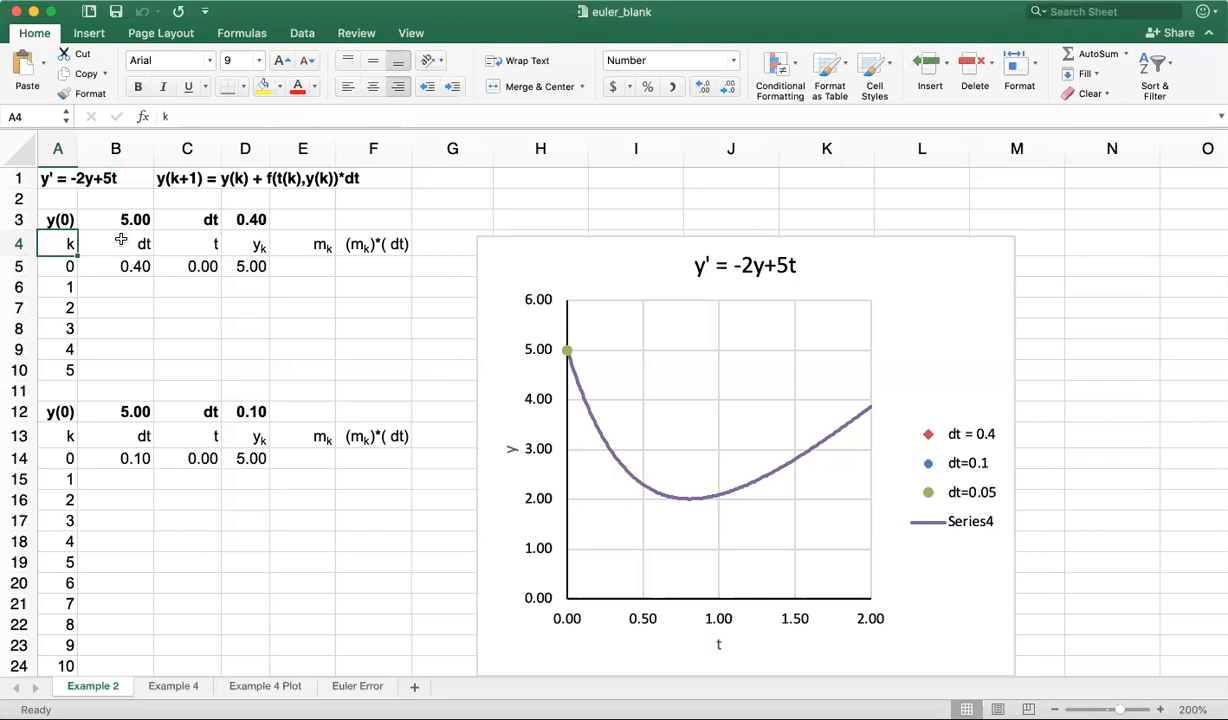
Step: Enter the formula =(2-0)/5 in D3 for the first table's step size dt
{"action": "left_click", "coordinate": [243, 208]}
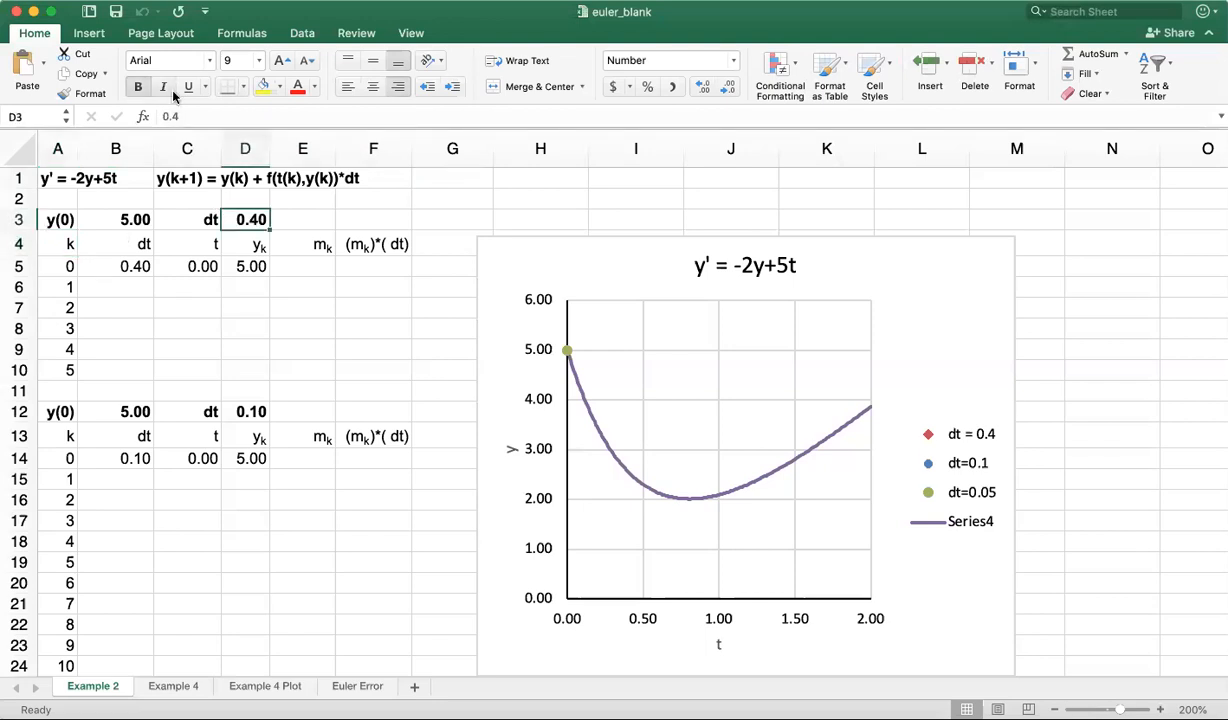
{"action": "type", "text": "="}
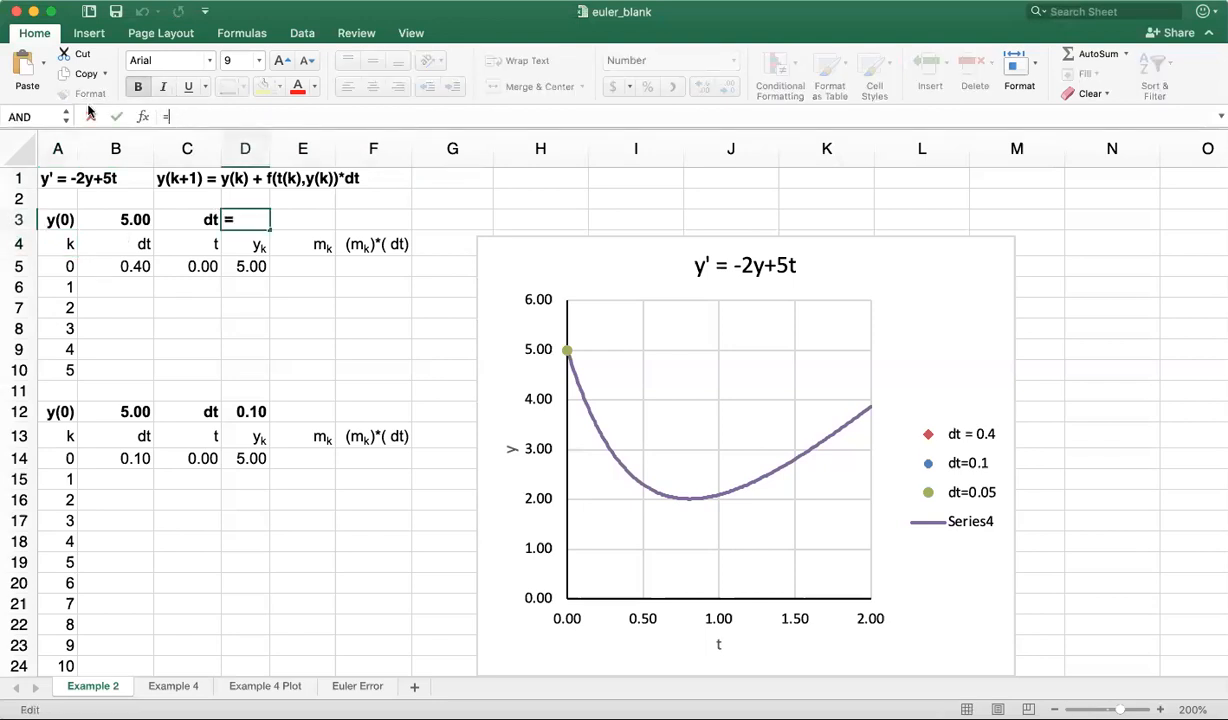
{"action": "type", "text": "(2-0"}
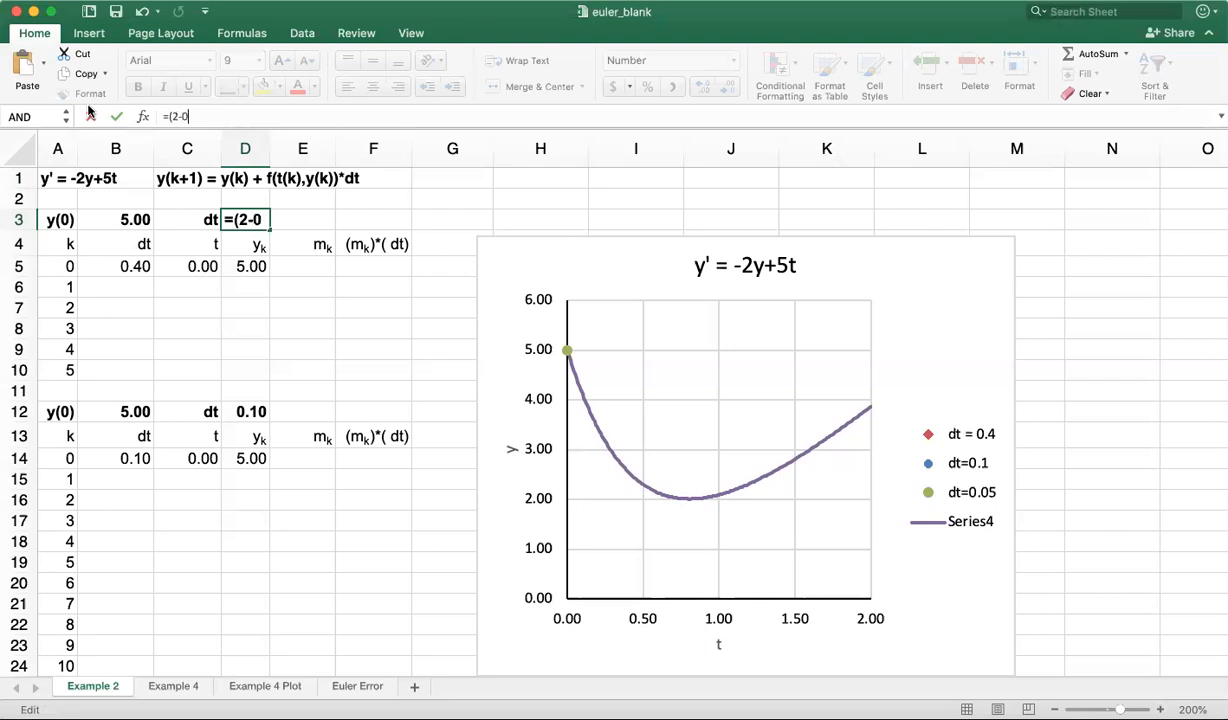
{"action": "type", "text": ")/5"}
{"action": "key", "text": "Return"}
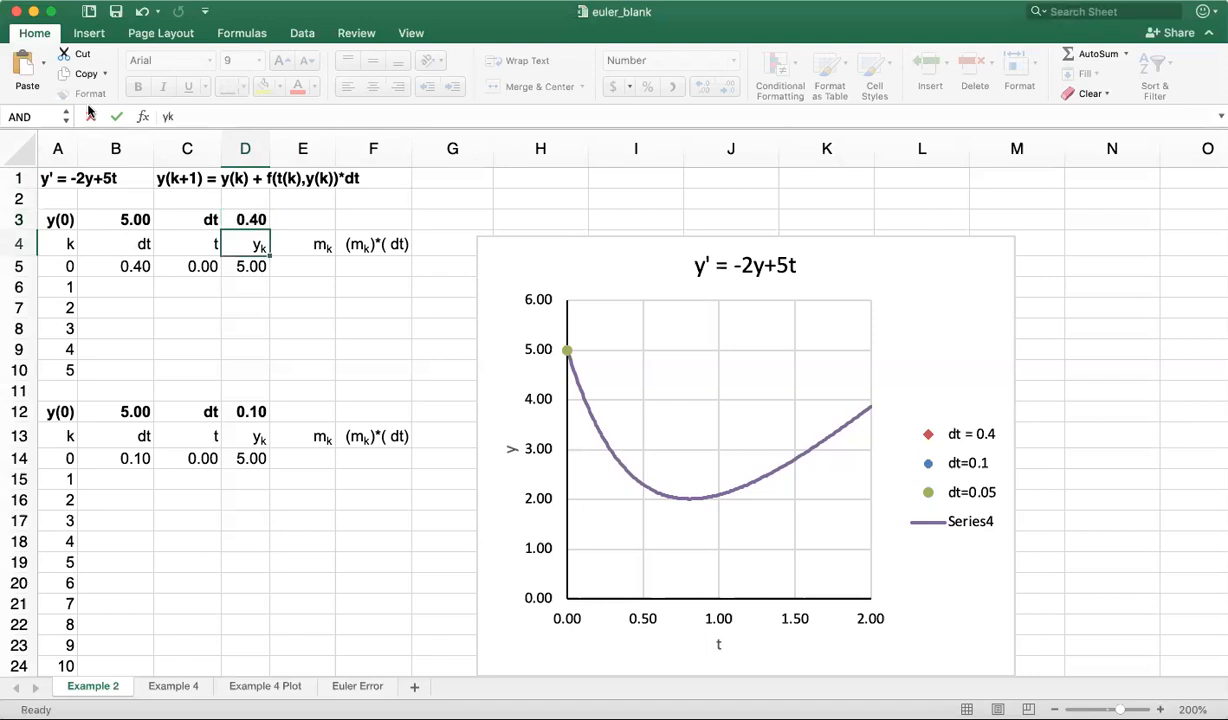
{"action": "key", "text": "Up"}
{"action": "key", "text": "Right"}
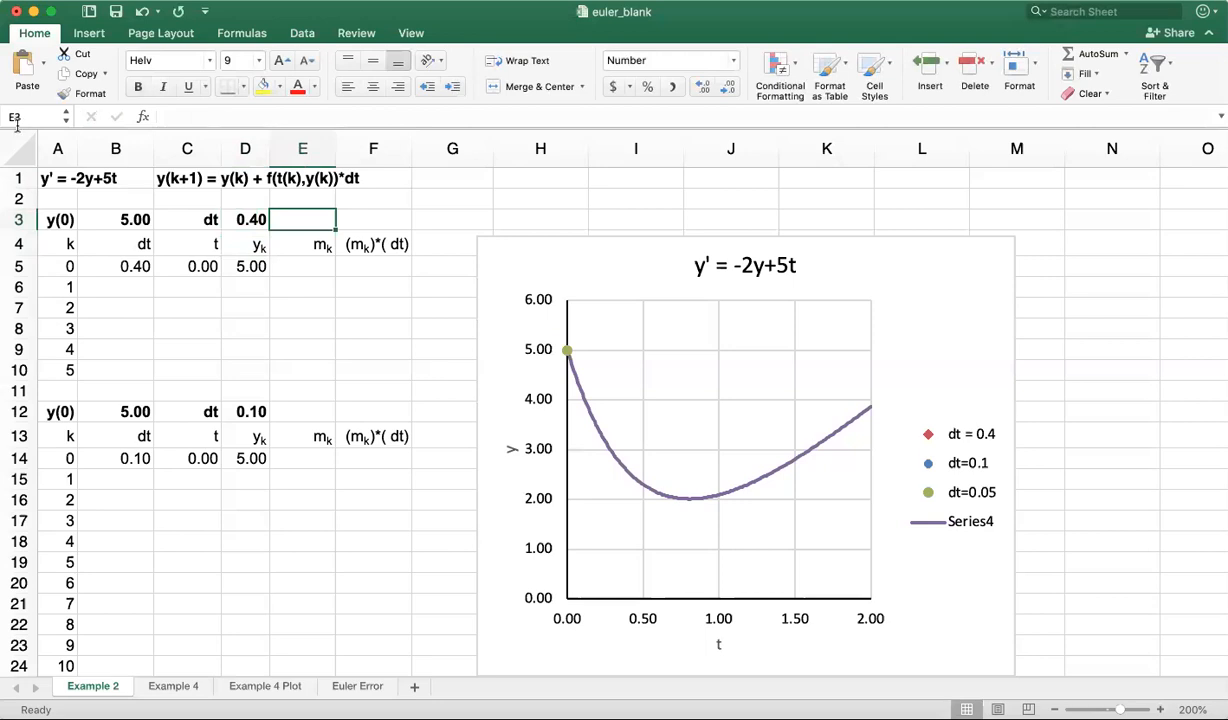
Step: Try copying the dt value from B5 into B6:B10, and undo the paste
{"action": "left_click", "coordinate": [127, 267]}
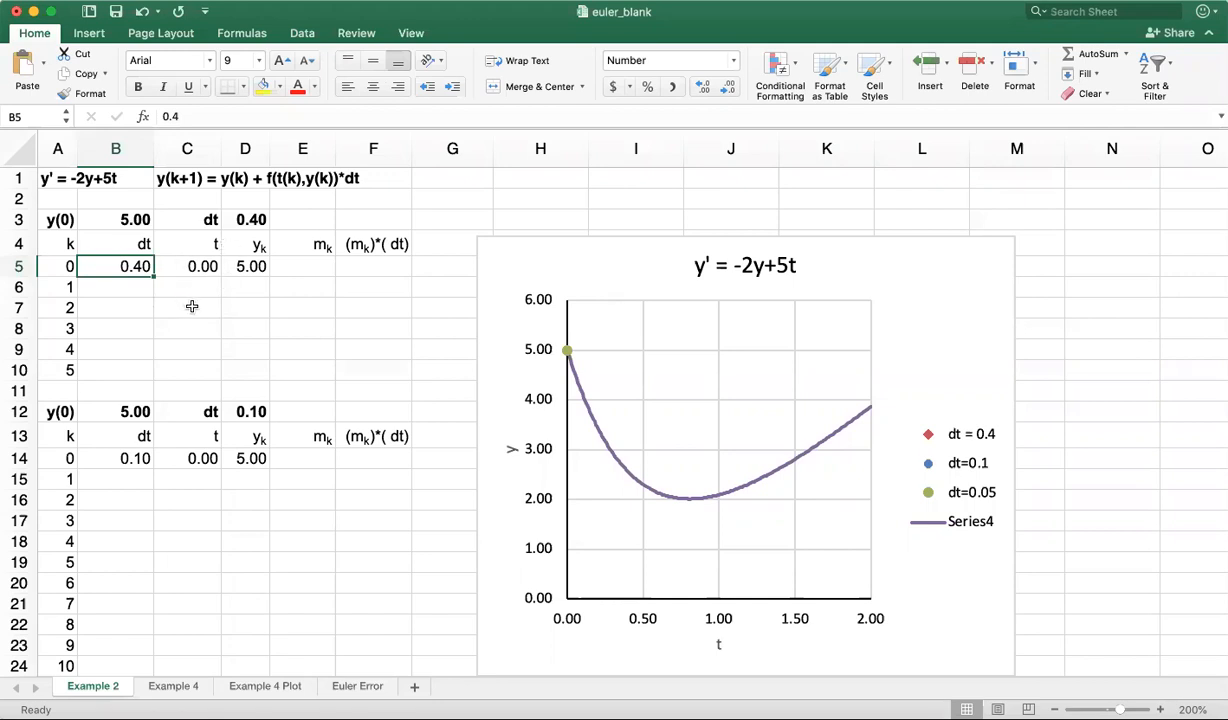
{"action": "key", "text": "super+c"}
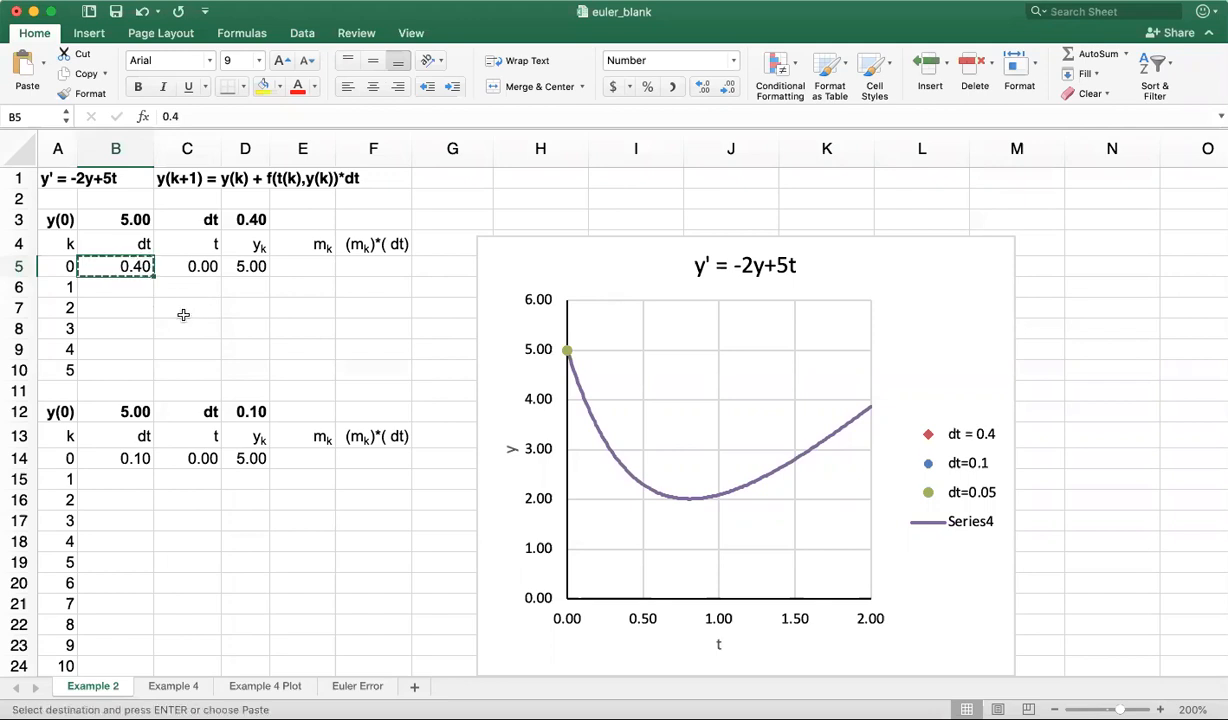
{"action": "left_click_drag", "start_coordinate": [115, 287], "coordinate": [112, 364]}
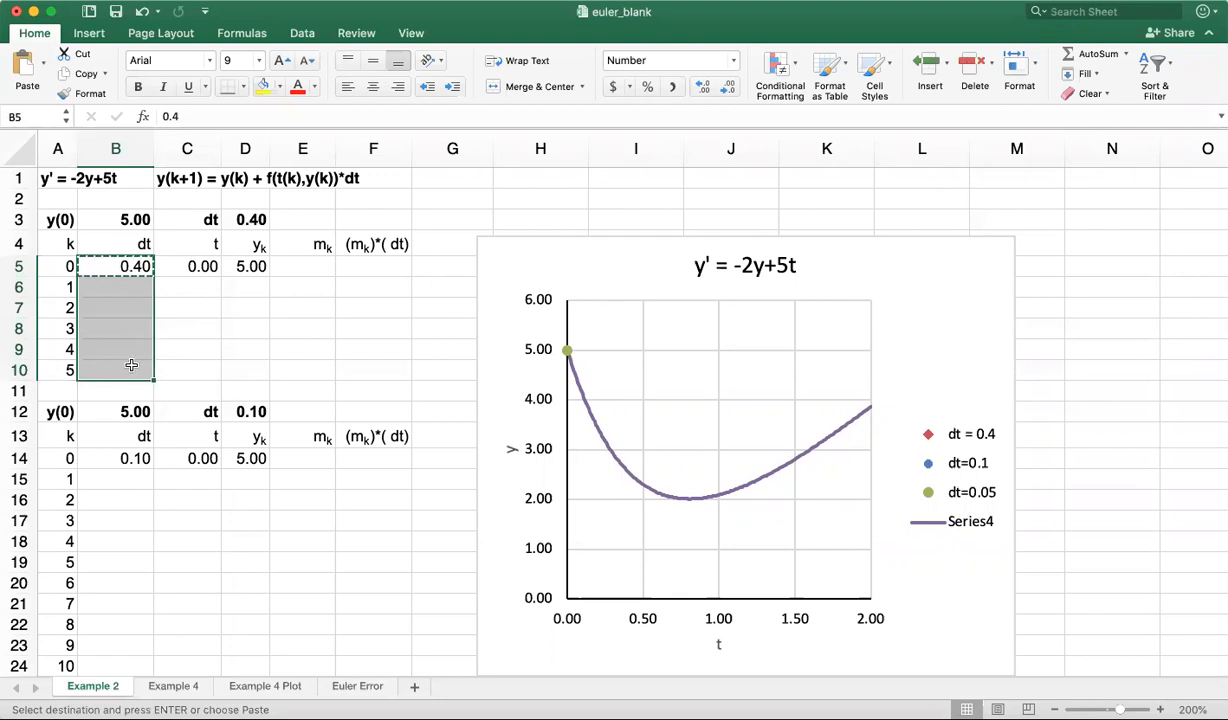
{"action": "key", "text": "super+v"}
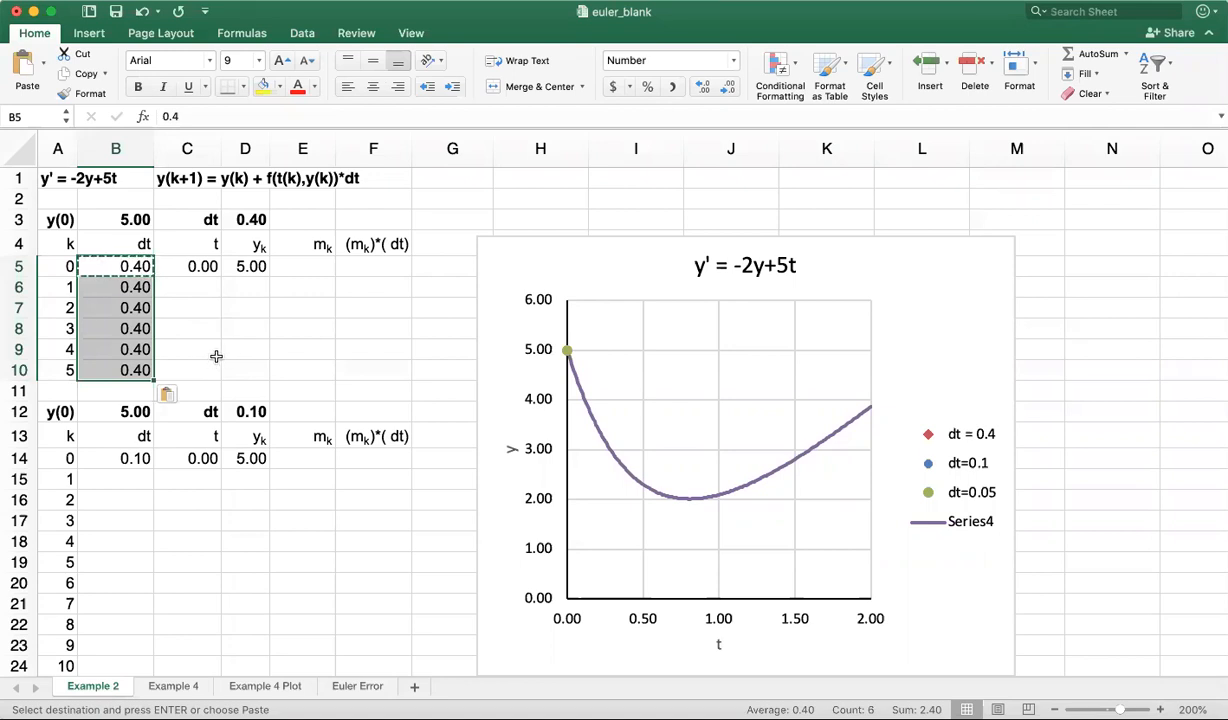
{"action": "key", "text": "super+z"}
Step: Fill the dt value from B5 down through B10
{"action": "left_click", "coordinate": [183, 341]}
{"action": "left_click", "coordinate": [150, 272]}
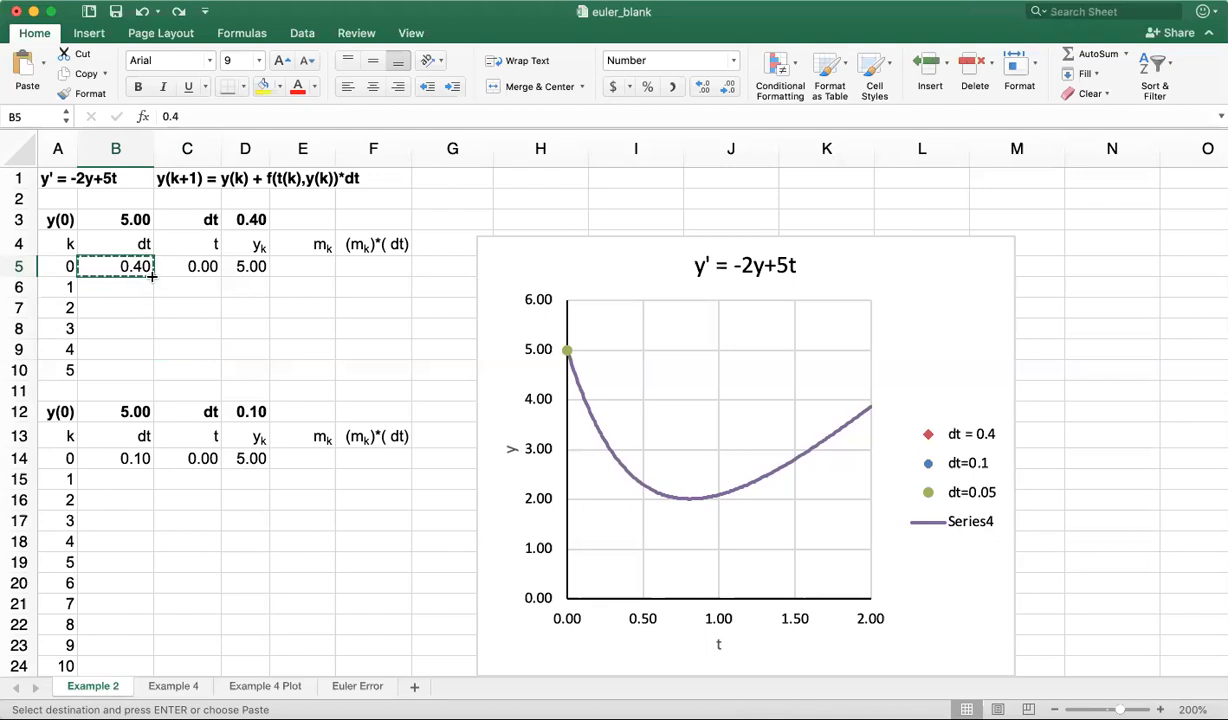
{"action": "left_click_drag", "start_coordinate": [152, 276], "coordinate": [147, 370]}
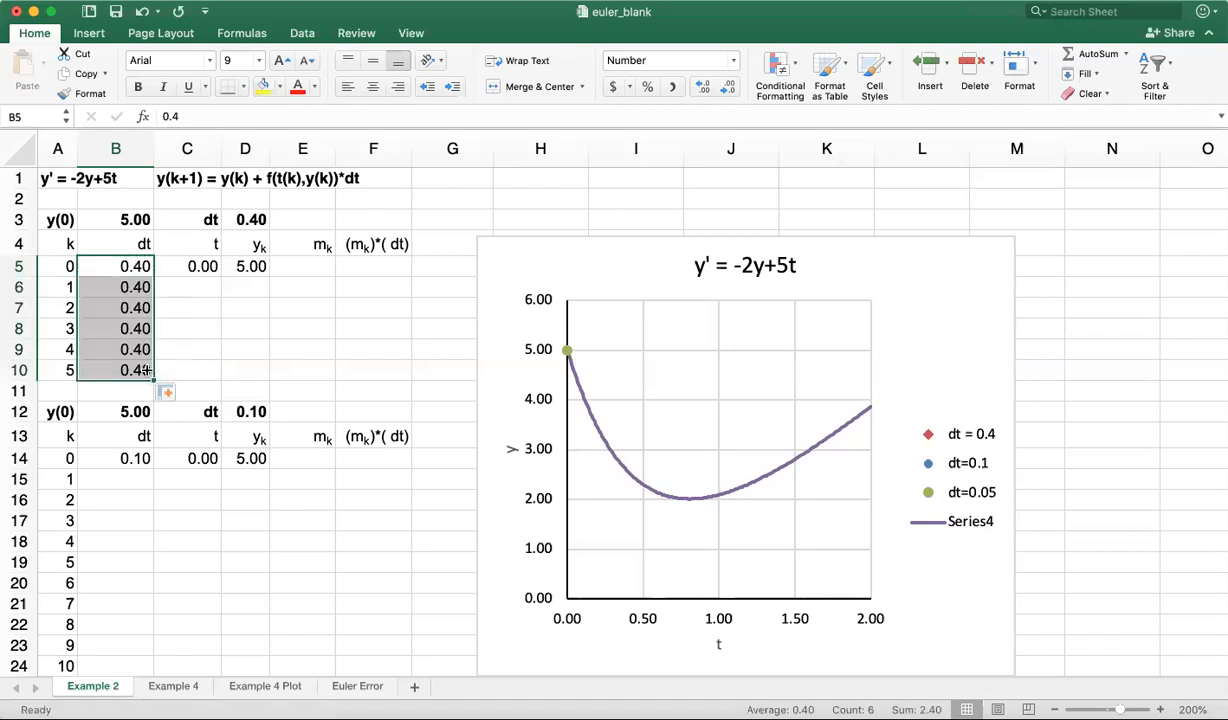
Step: Enter =C5+B6 in C6 for the next t value and fill the formula down through C10
{"action": "left_click", "coordinate": [188, 287]}
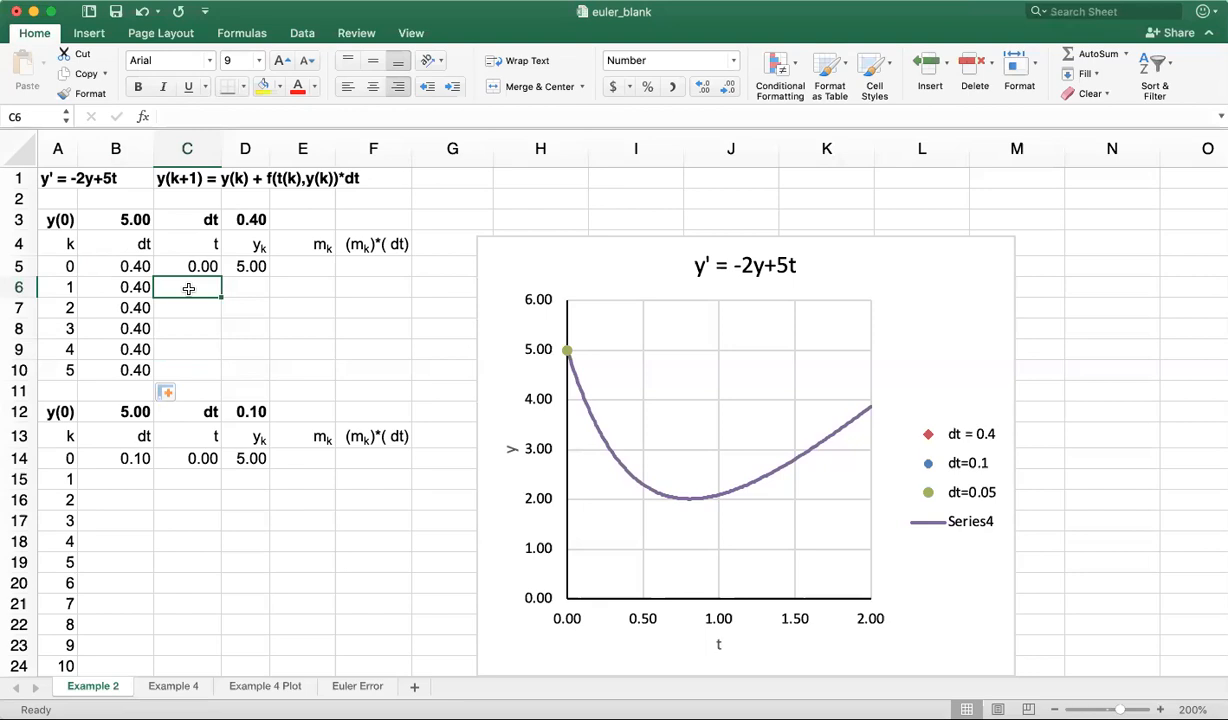
{"action": "type", "text": "="}
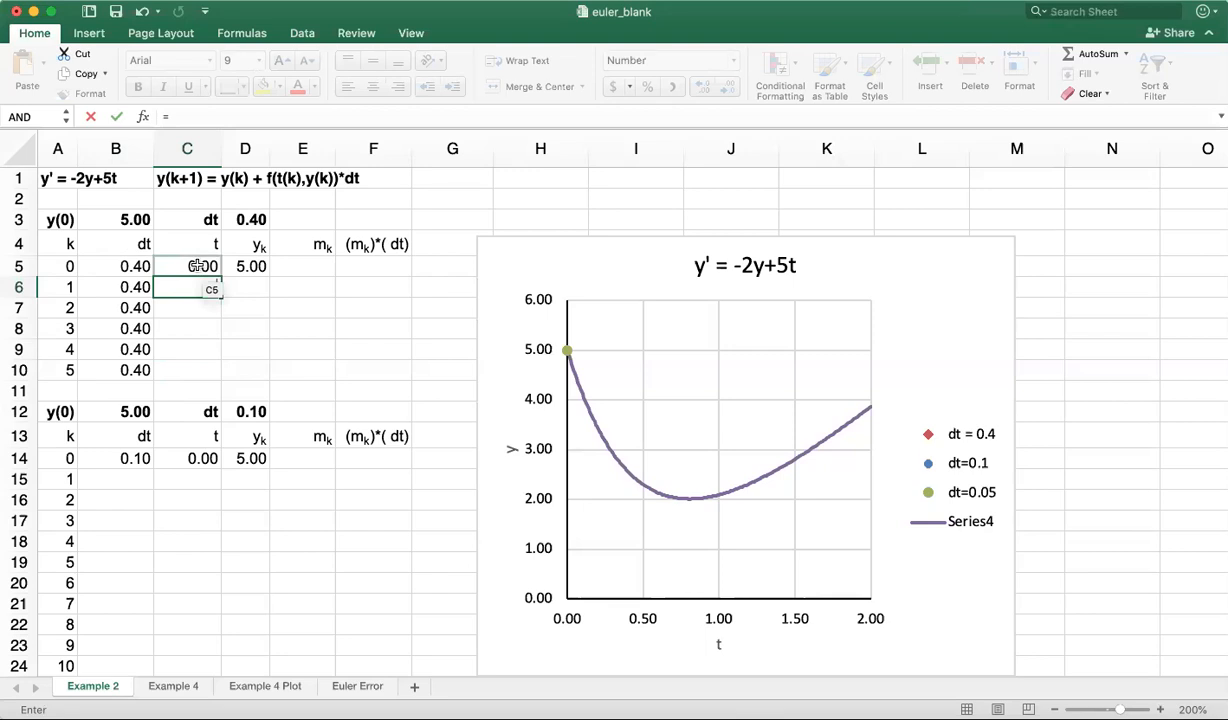
{"action": "left_click", "coordinate": [198, 266]}
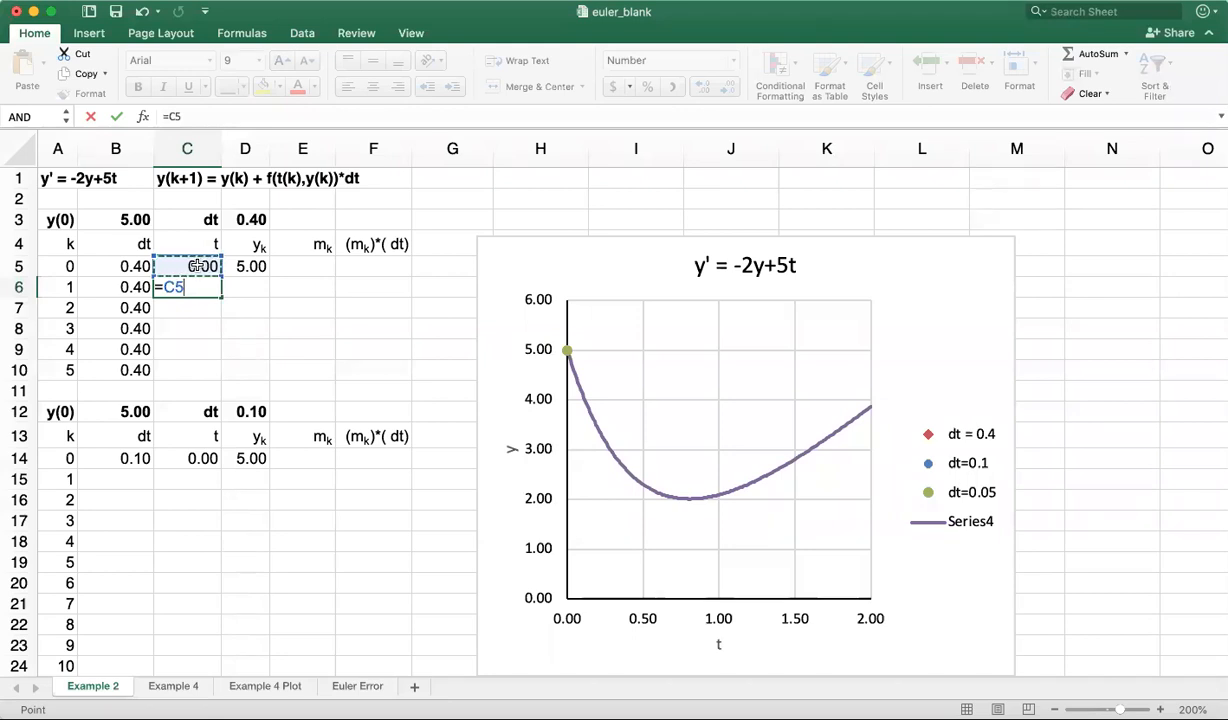
{"action": "type", "text": "+"}
{"action": "left_click", "coordinate": [111, 287]}
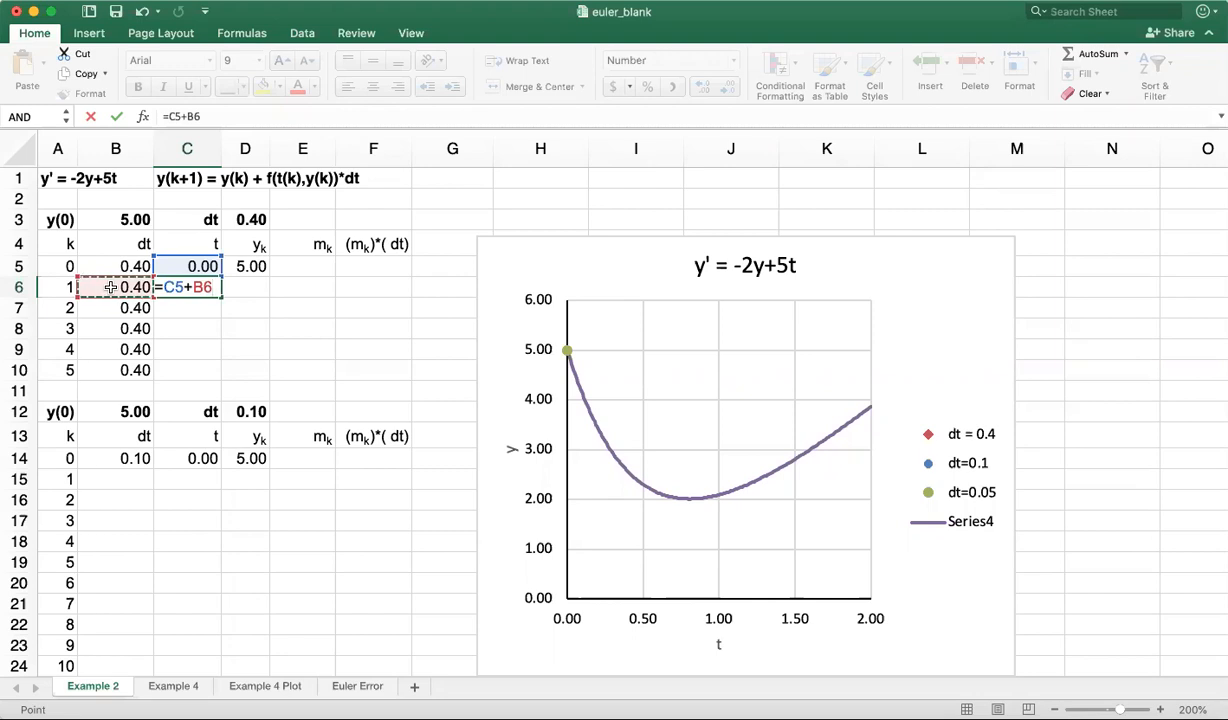
{"action": "key", "text": "Return"}
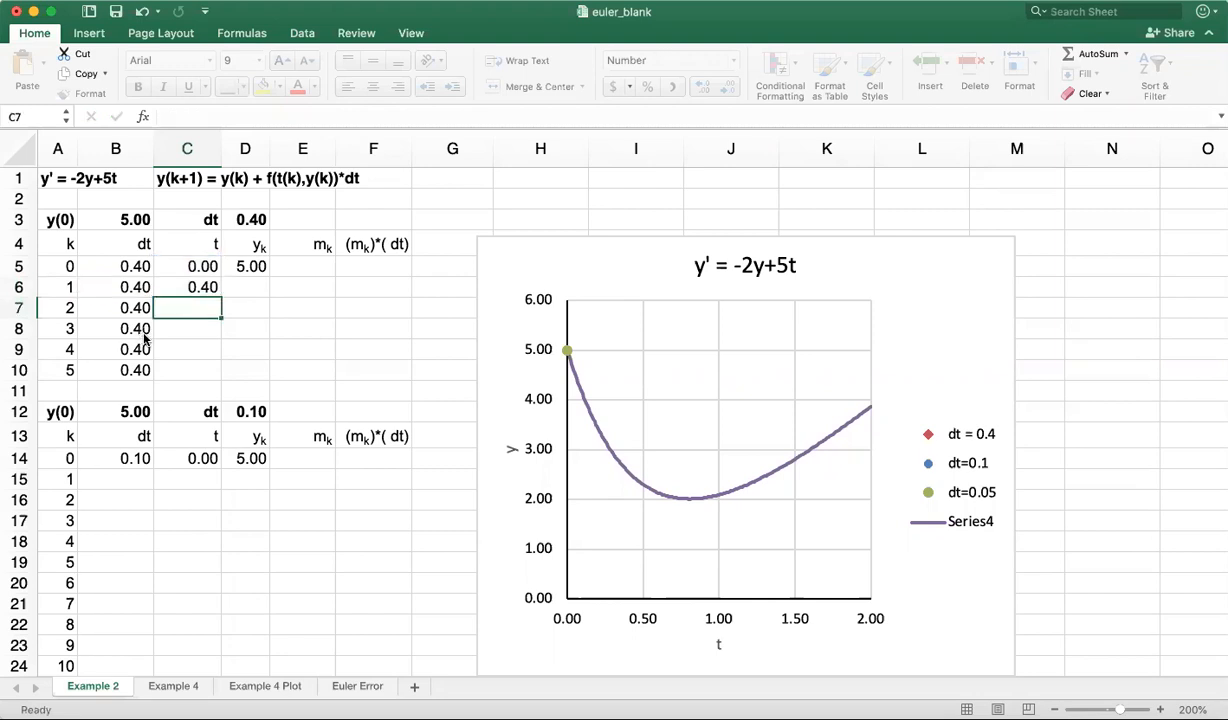
{"action": "left_click", "coordinate": [180, 287]}
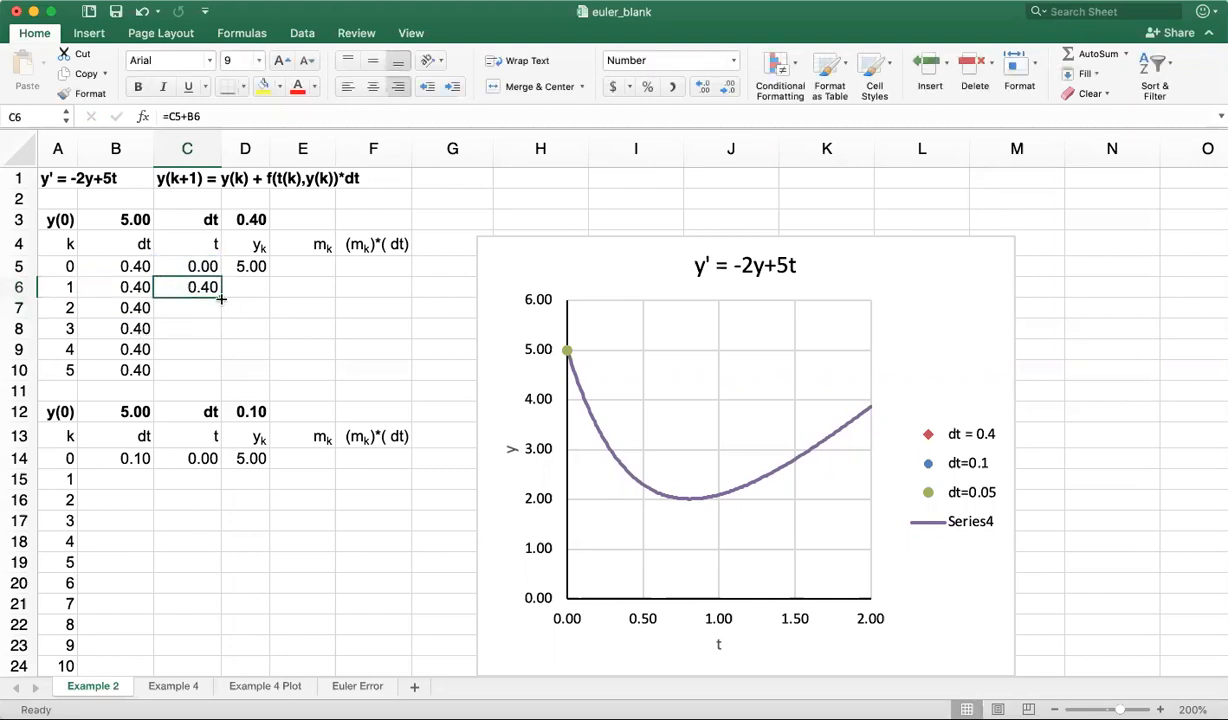
{"action": "left_click_drag", "start_coordinate": [219, 296], "coordinate": [219, 382]}
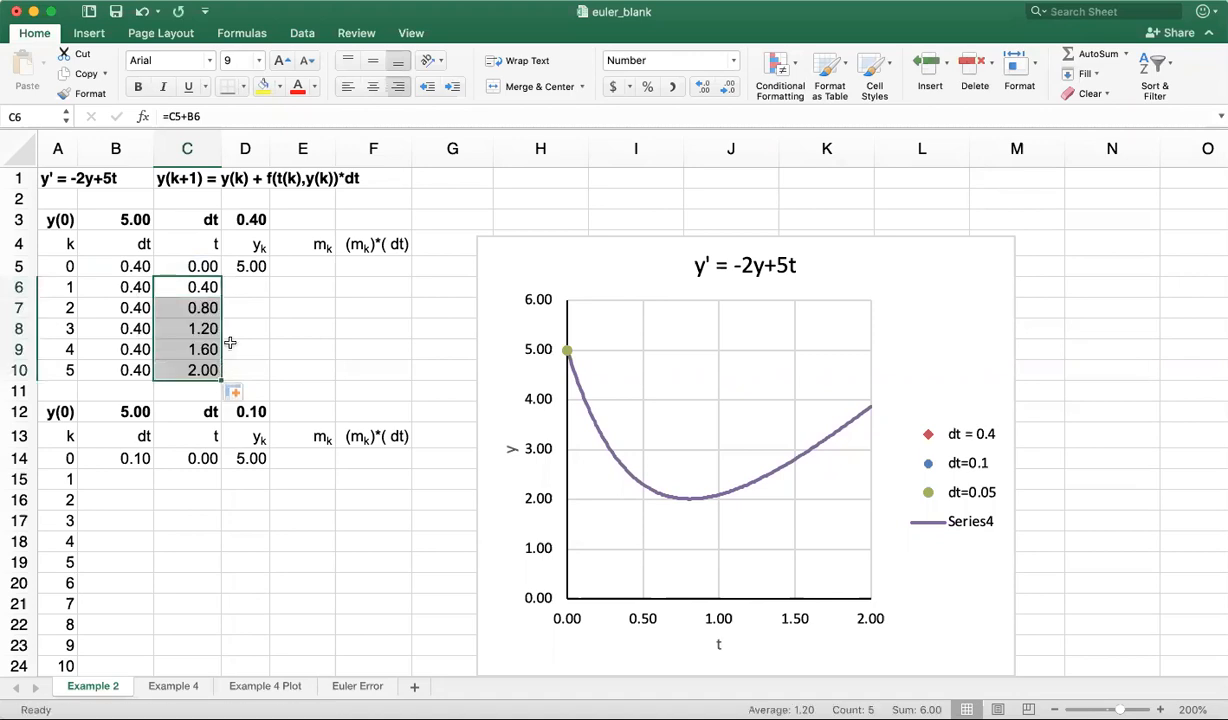
Step: Inspect the t column formulas in C5 through C8 and the cells they reference
{"action": "left_click", "coordinate": [177, 265]}
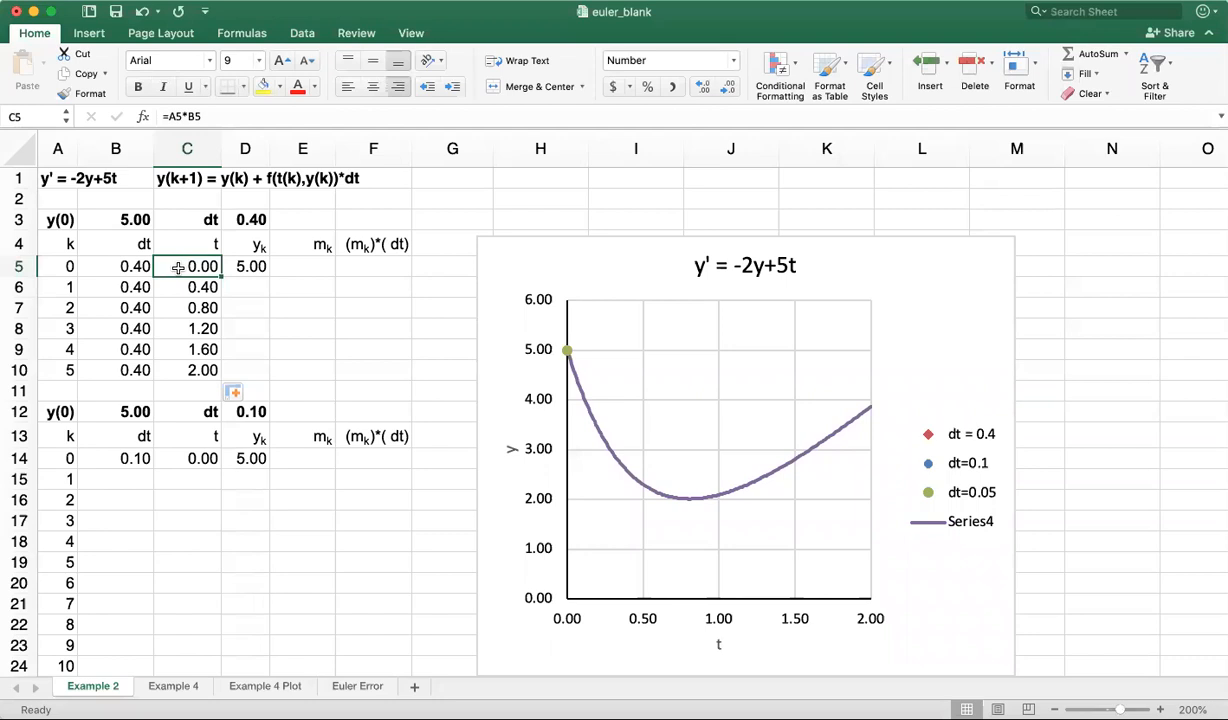
{"action": "key", "text": "Down"}
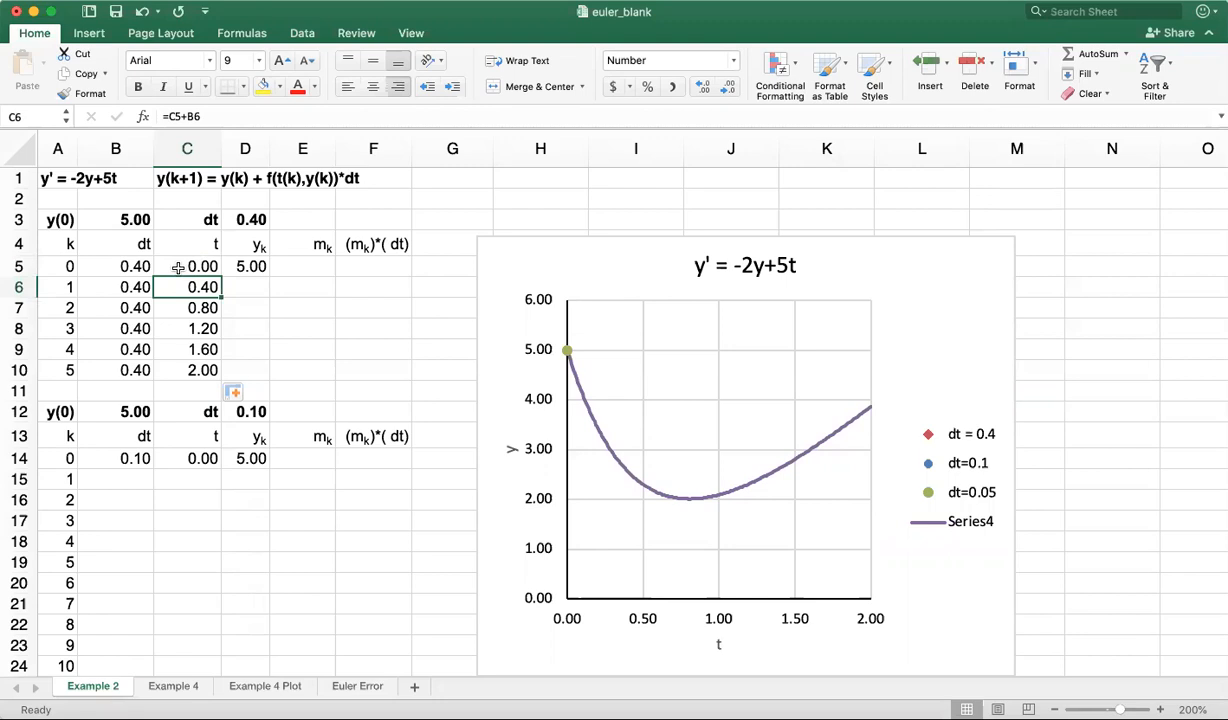
{"action": "left_click", "coordinate": [215, 112]}
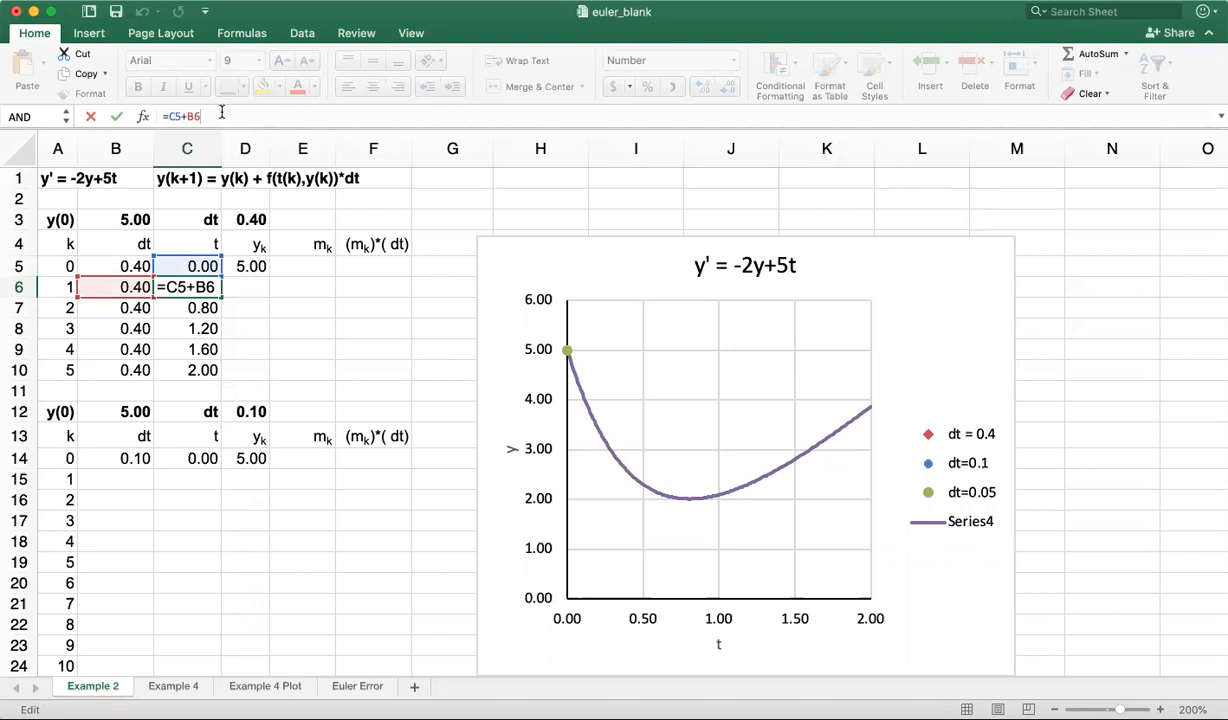
{"action": "key", "text": "Return"}
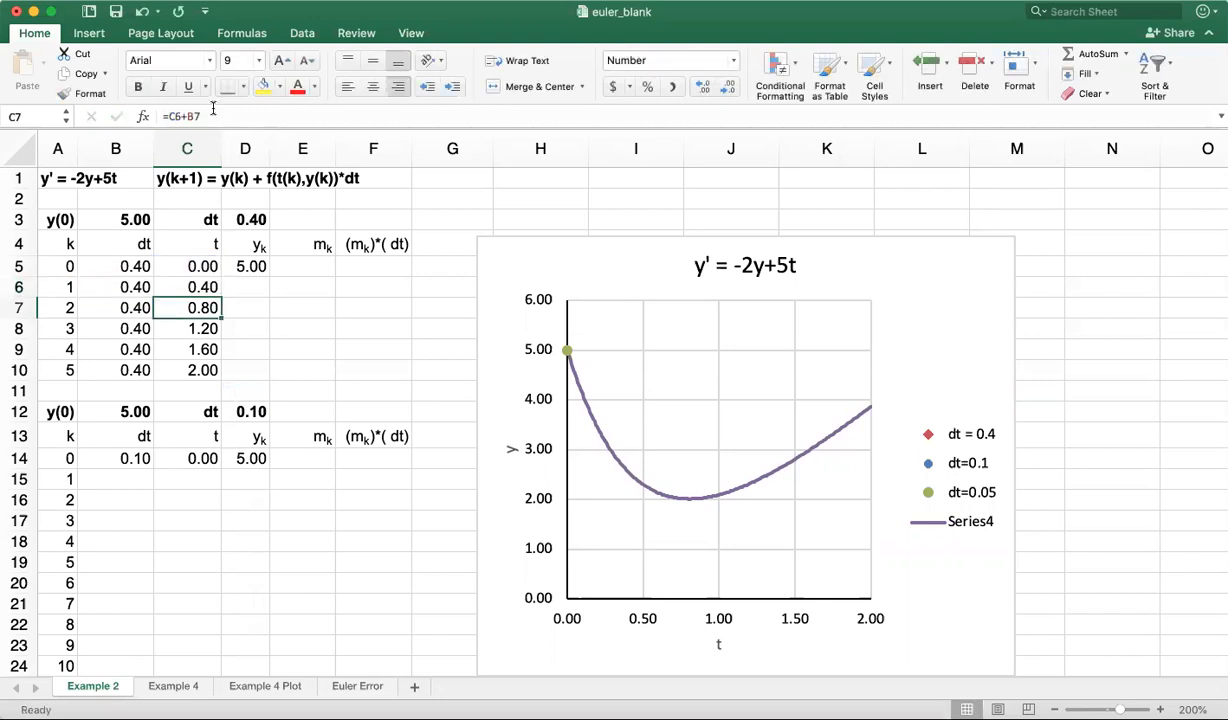
{"action": "left_click", "coordinate": [213, 110]}
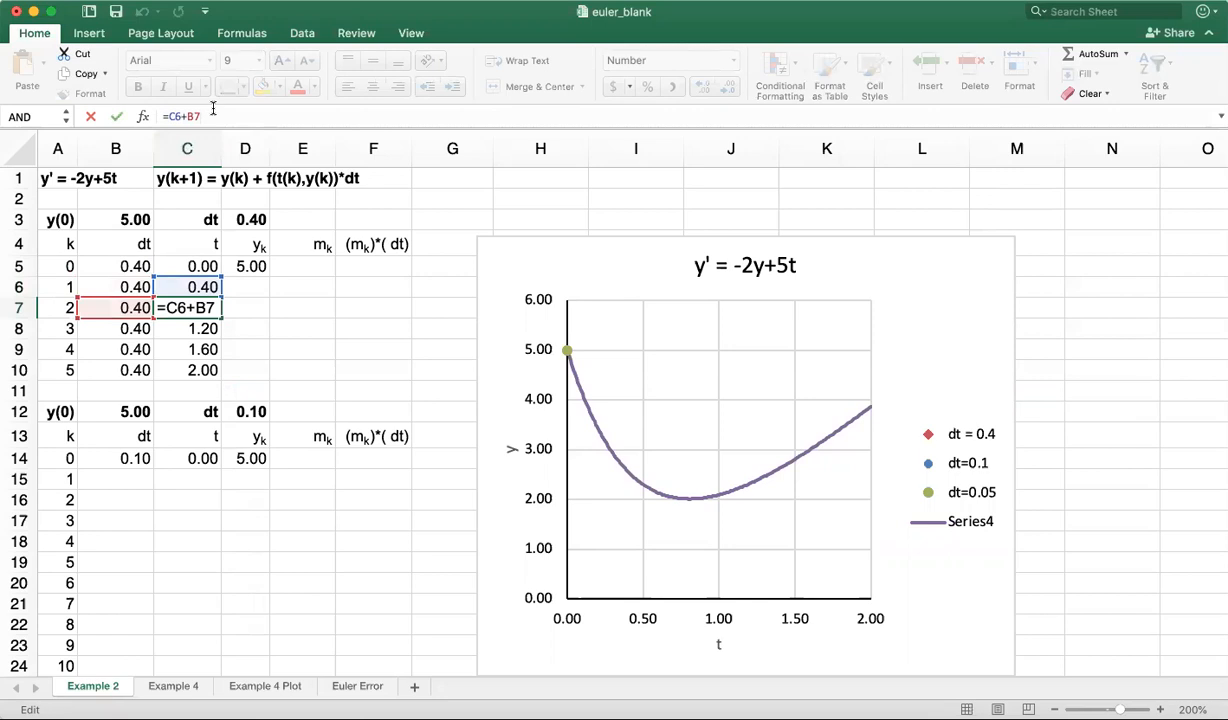
{"action": "key", "text": "Return"}
{"action": "left_click", "coordinate": [215, 115]}
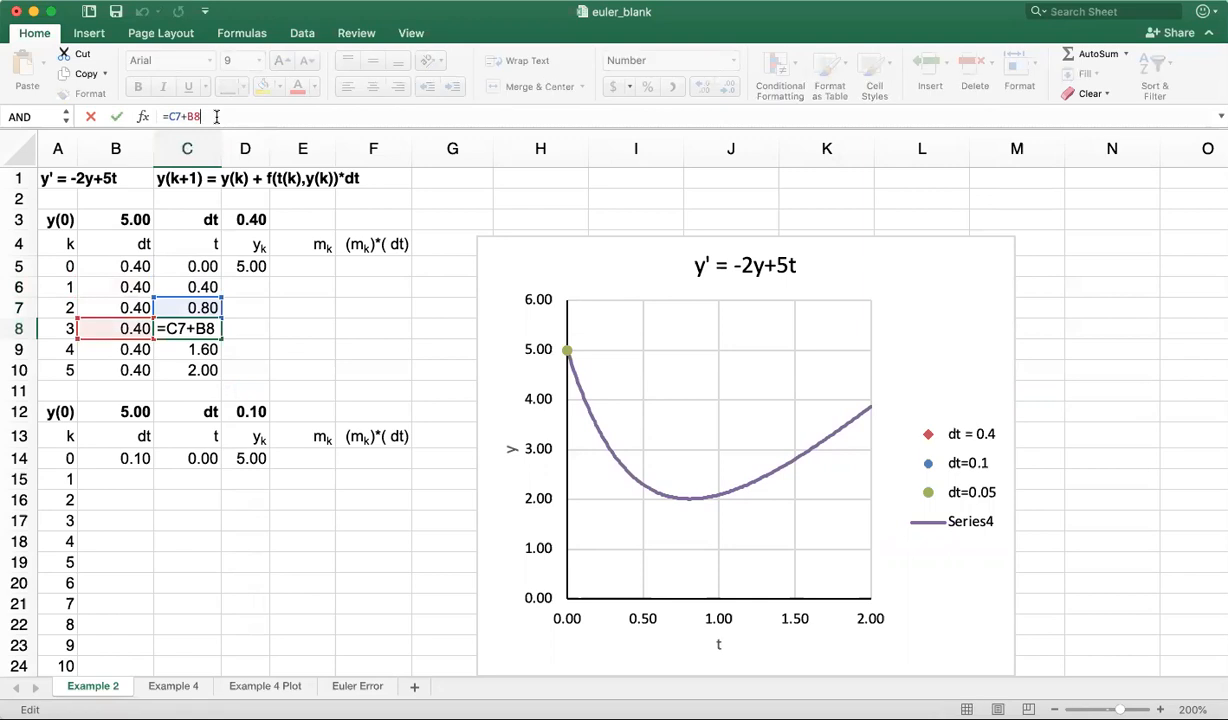
{"action": "key", "text": "Return"}
Step: Check the starting y formula in D5 against the initial value in row 3
{"action": "left_click", "coordinate": [250, 266]}
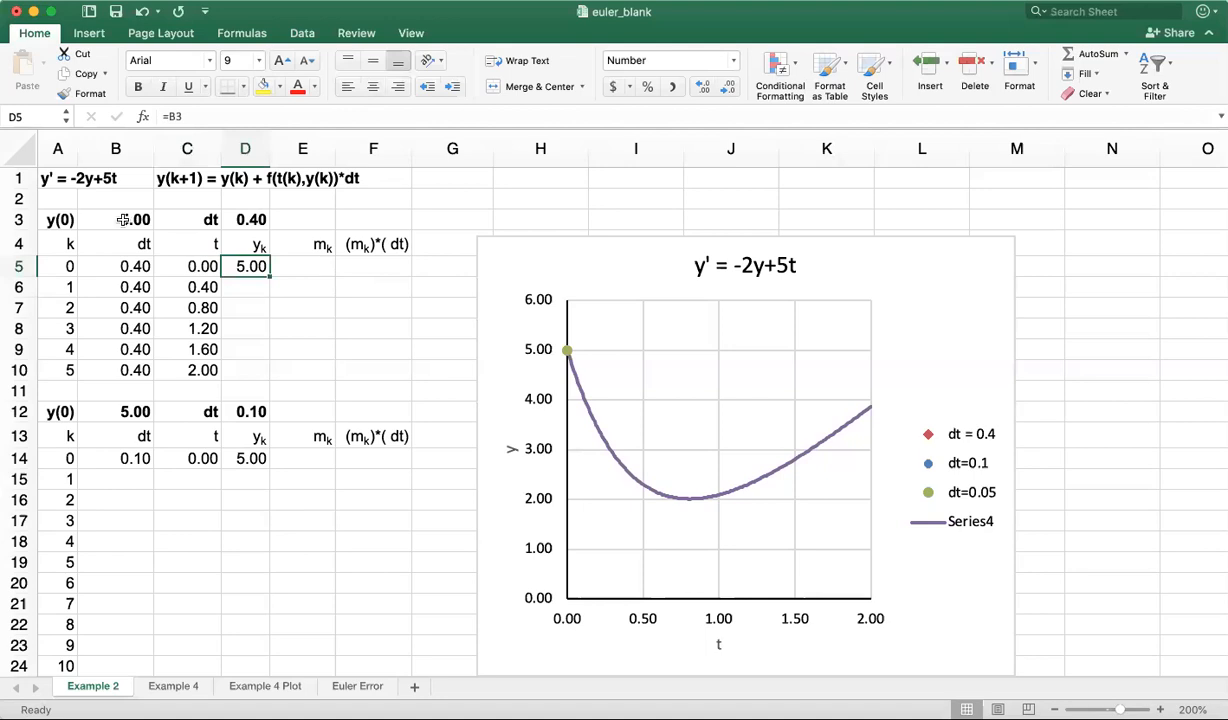
{"action": "left_click", "coordinate": [113, 219]}
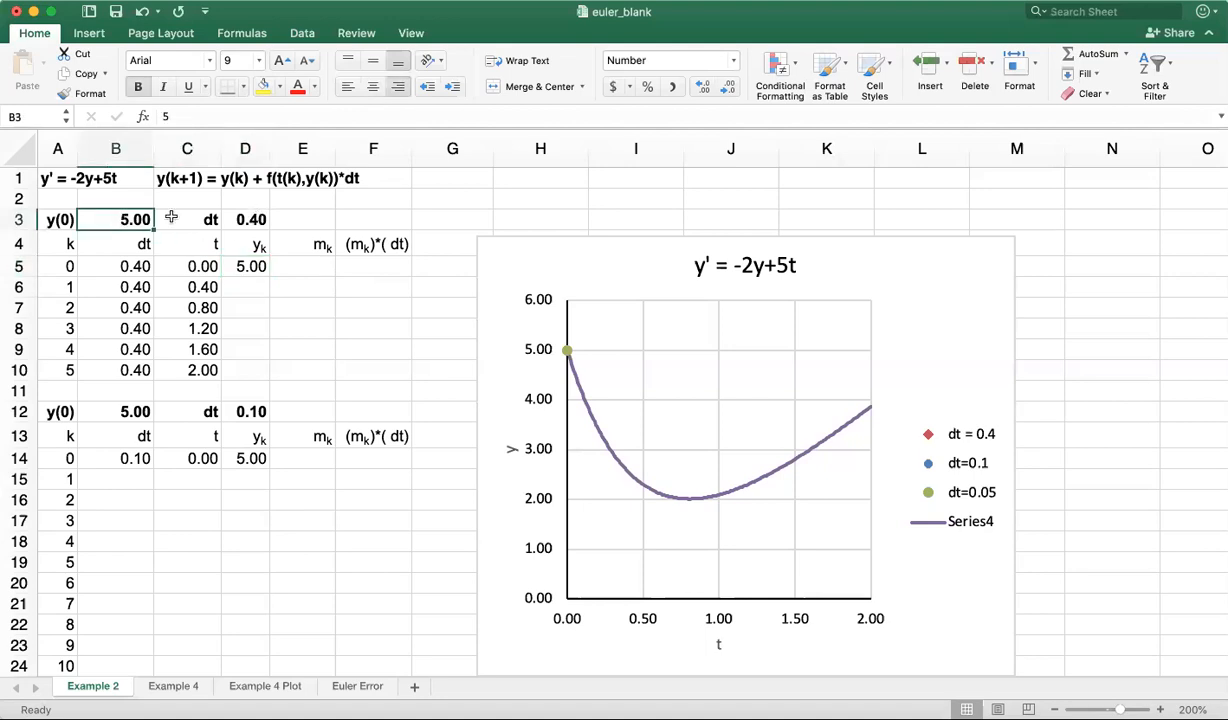
{"action": "left_click", "coordinate": [18, 219]}
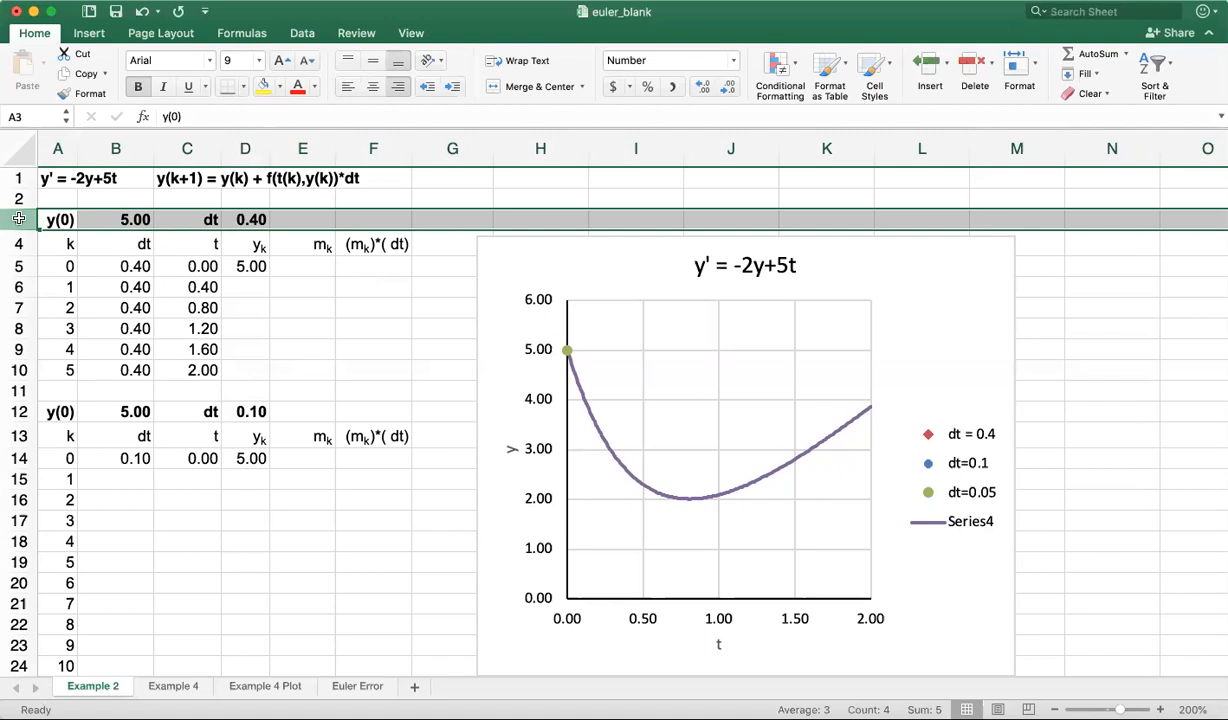
{"action": "left_click", "coordinate": [252, 265]}
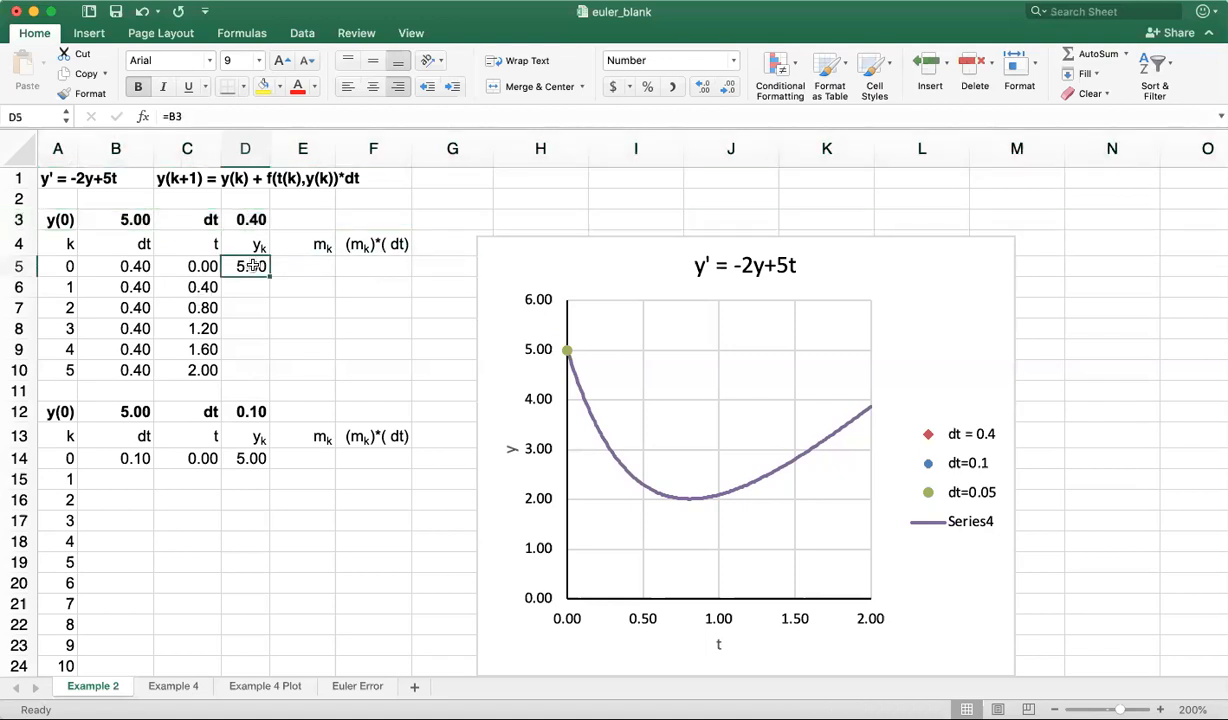
{"action": "left_click", "coordinate": [293, 261]}
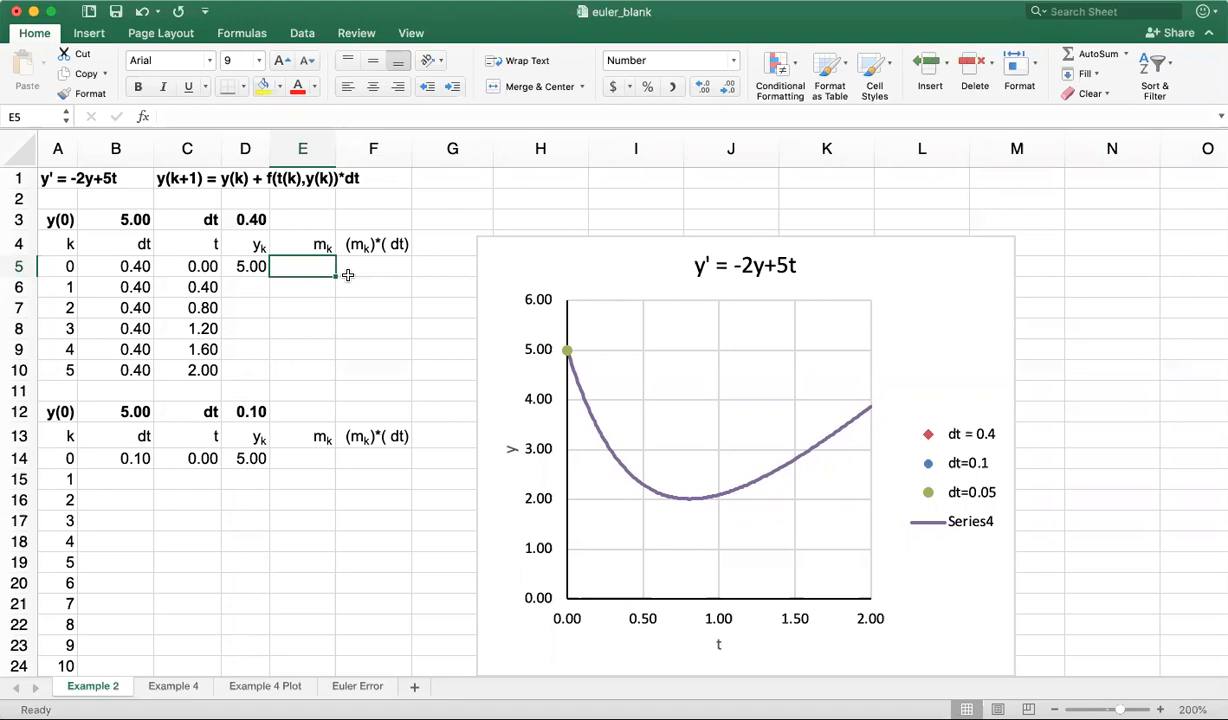
{"action": "type", "text": "="}
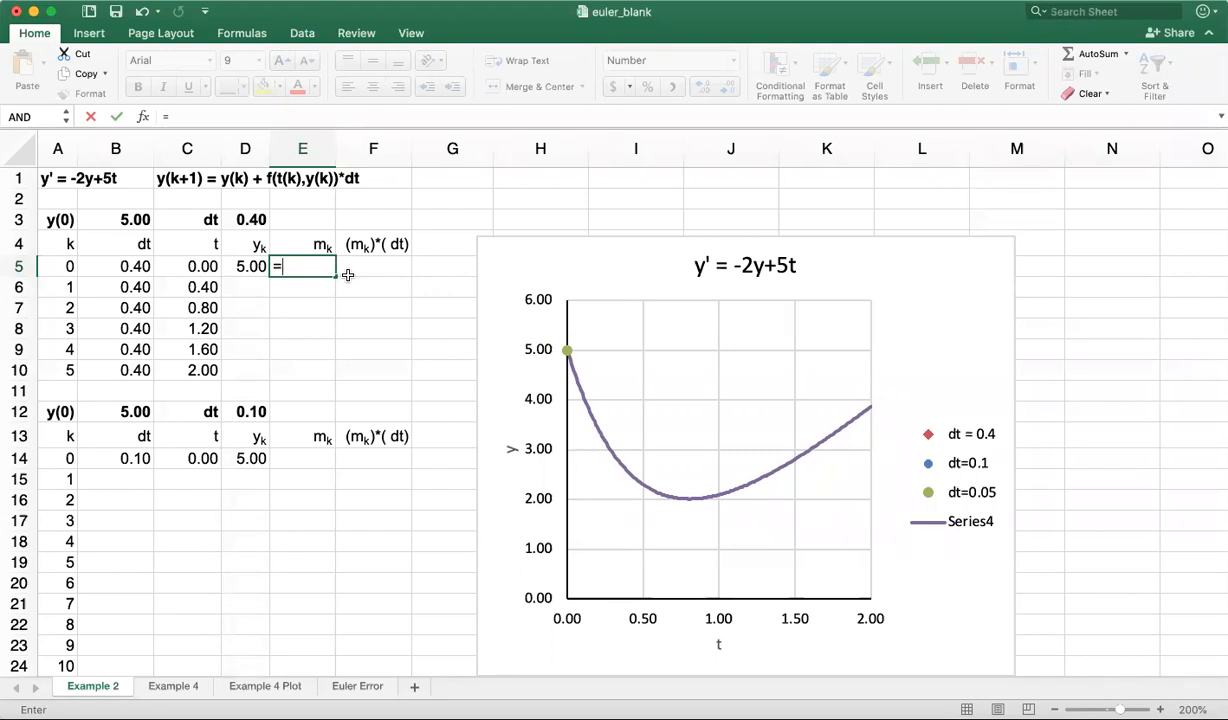
{"action": "key", "text": "Escape"}
{"action": "key", "text": "Down"}
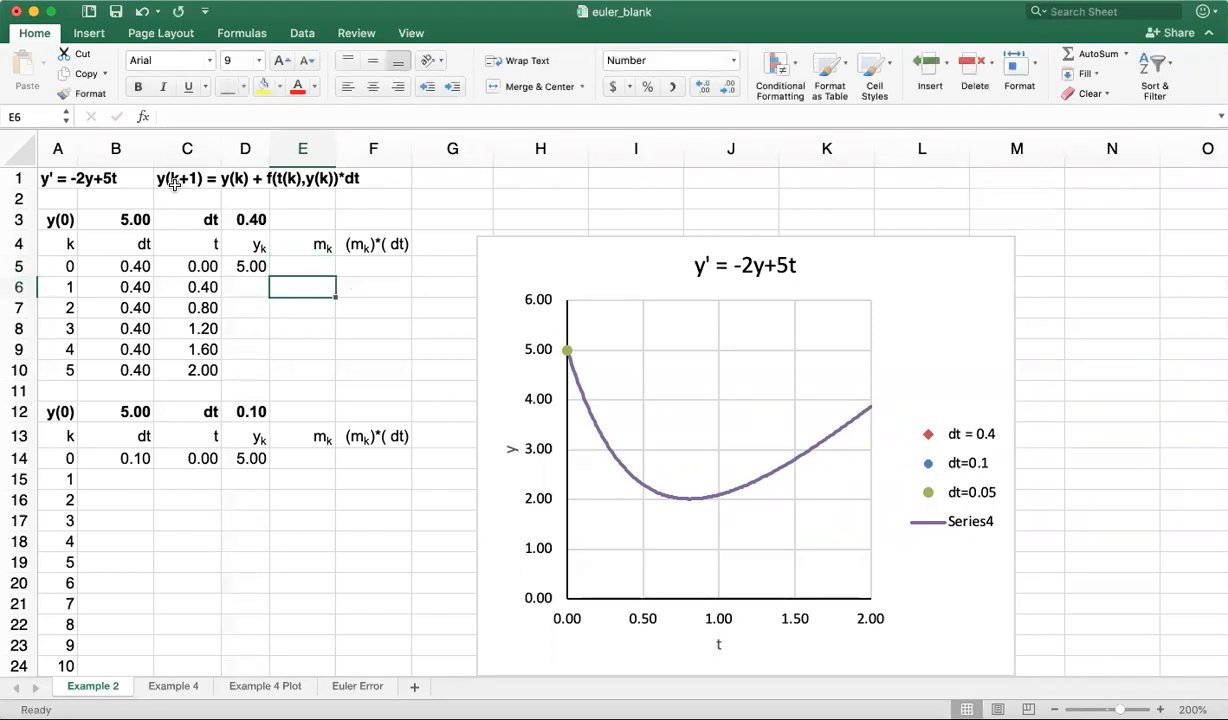
Step: Copy the general Euler update equation text from C1 into G1
{"action": "left_click", "coordinate": [174, 183]}
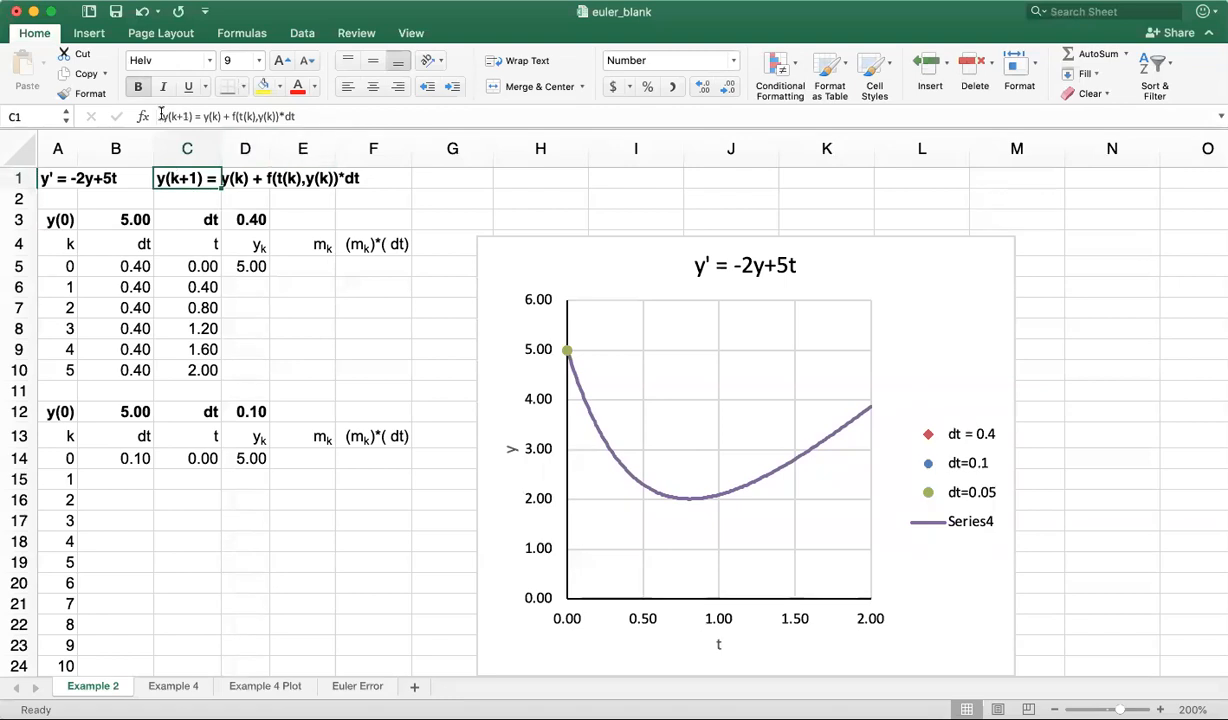
{"action": "left_click_drag", "start_coordinate": [160, 116], "coordinate": [320, 113]}
{"action": "key", "text": "super+c"}
{"action": "key", "text": "Return"}
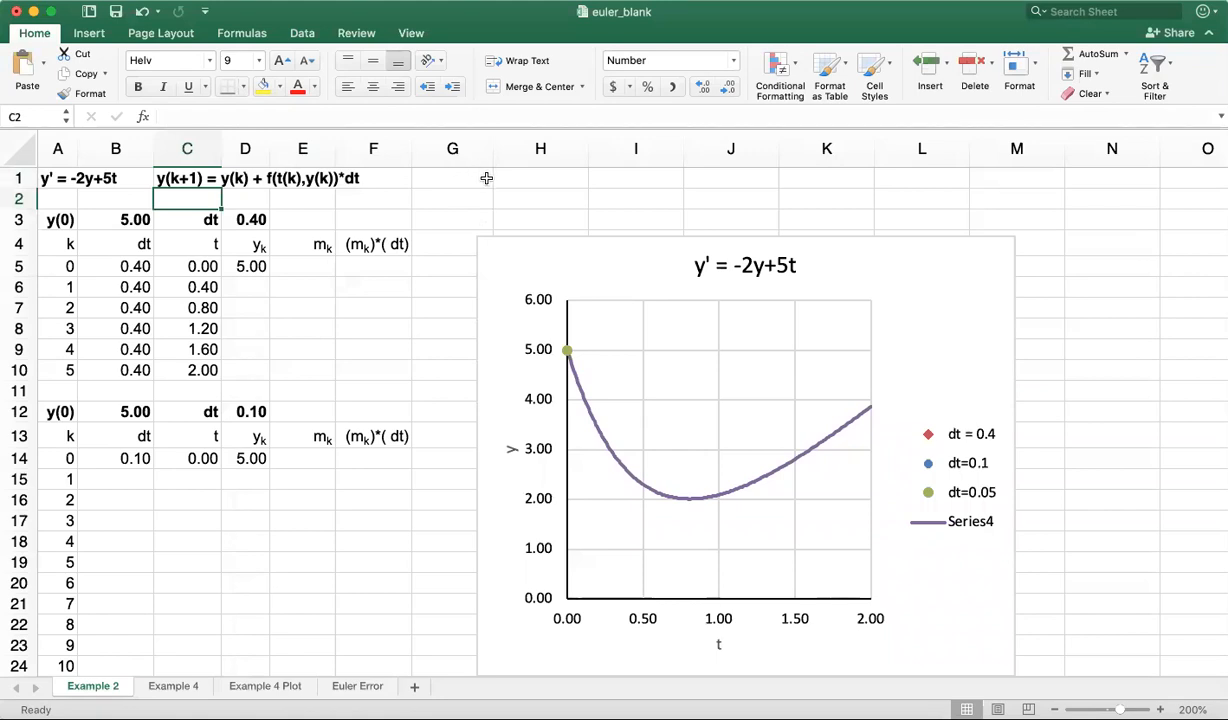
{"action": "left_click", "coordinate": [465, 178]}
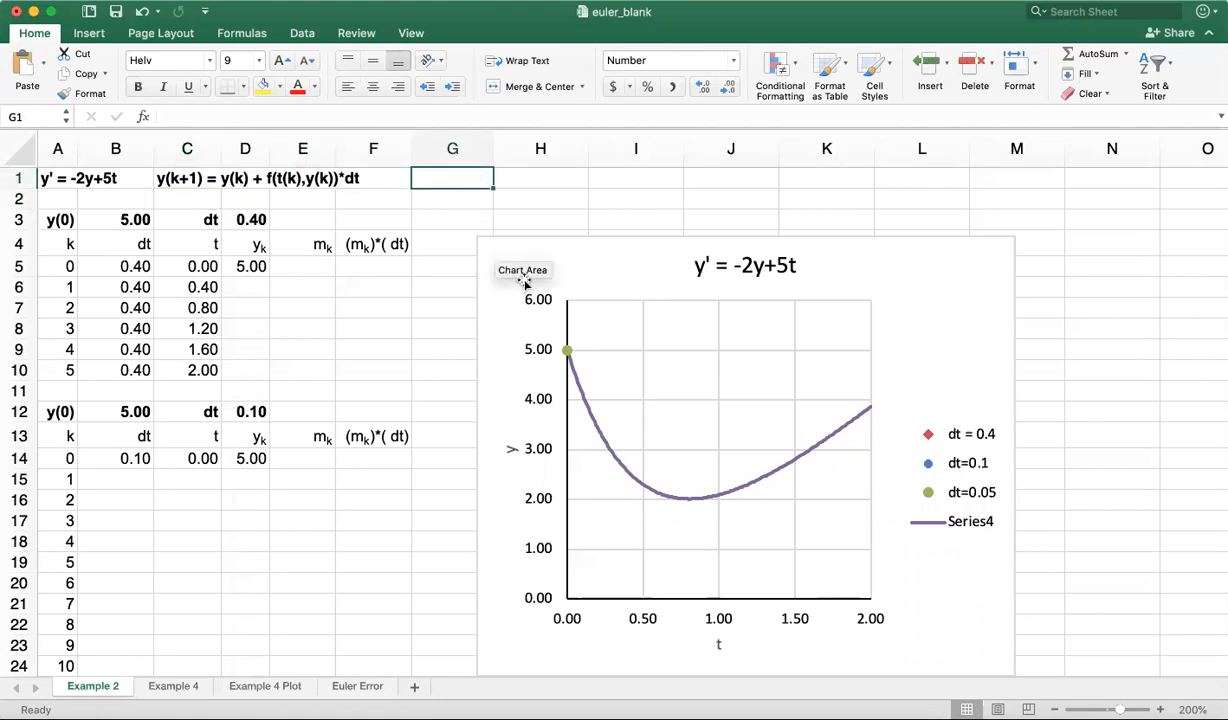
{"action": "key", "text": "super+v"}
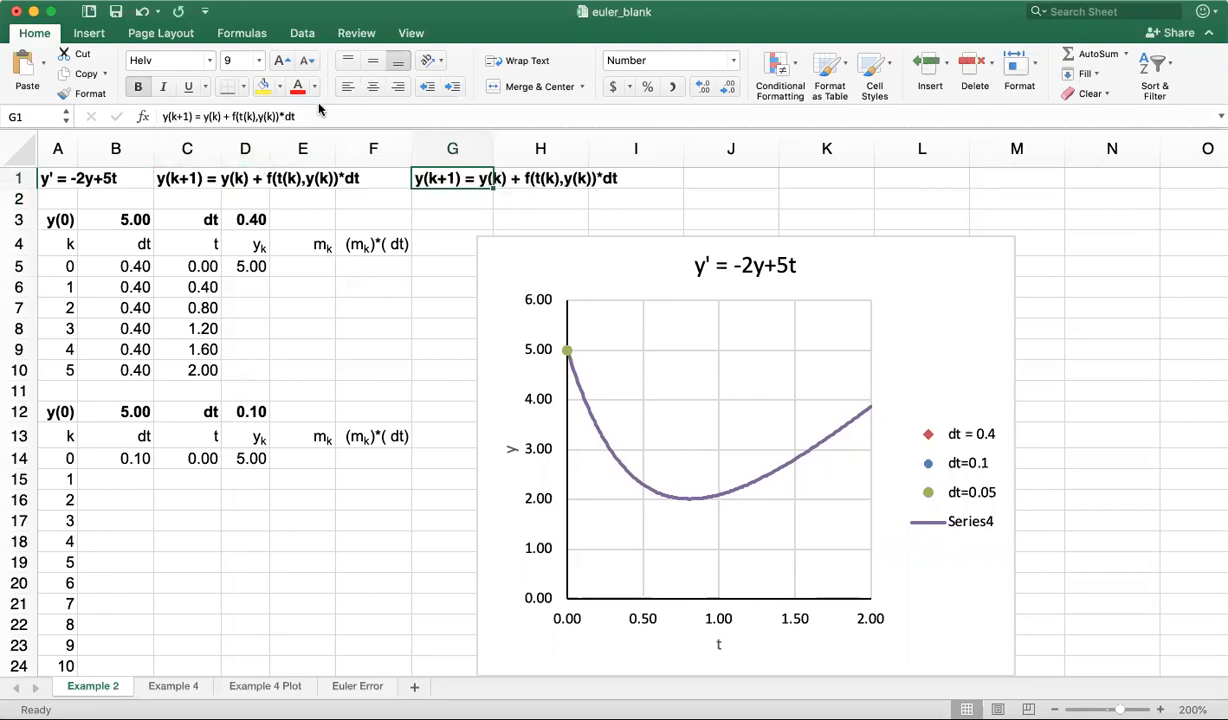
{"action": "left_click", "coordinate": [533, 178]}
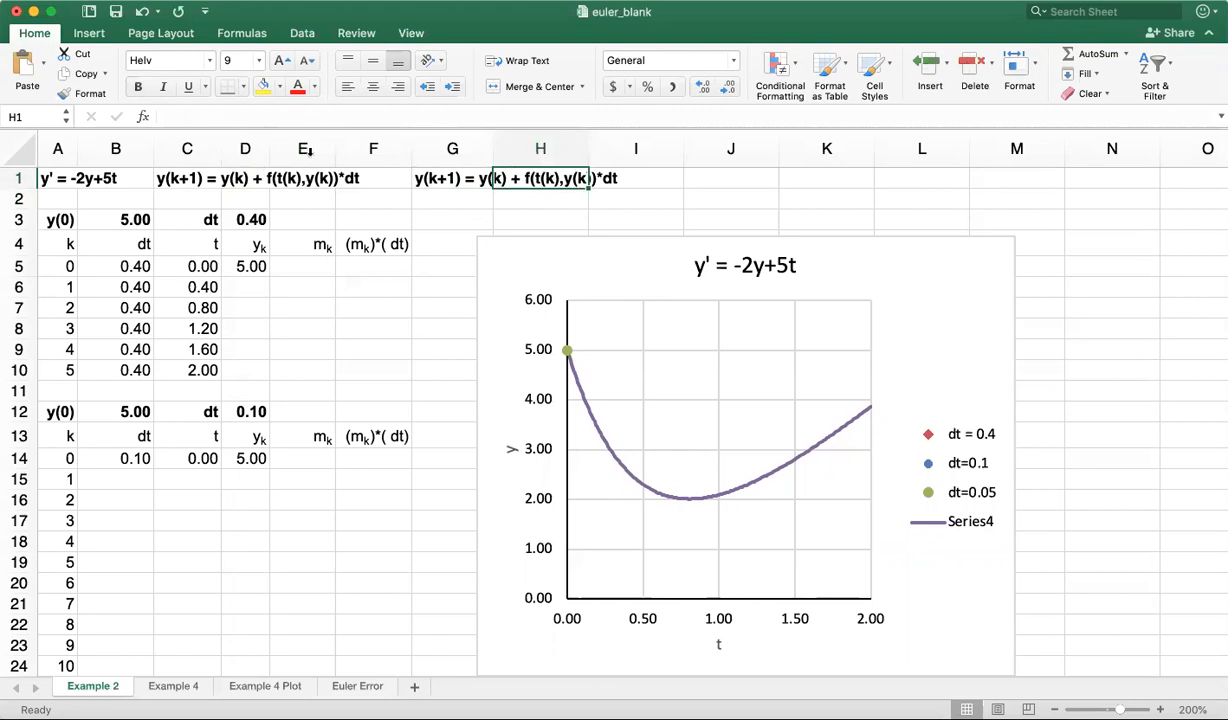
Step: Replace f(t(k),y(k)) in the G1 text with the specific slope so it reads y(k+1) = y(k) + ( -2*y(k)+5*t(k) )*dt
{"action": "left_click", "coordinate": [429, 178]}
{"action": "left_click_drag", "start_coordinate": [232, 116], "coordinate": [279, 116]}
{"action": "key", "text": "BackSpace"}
{"action": "type", "text": "("}
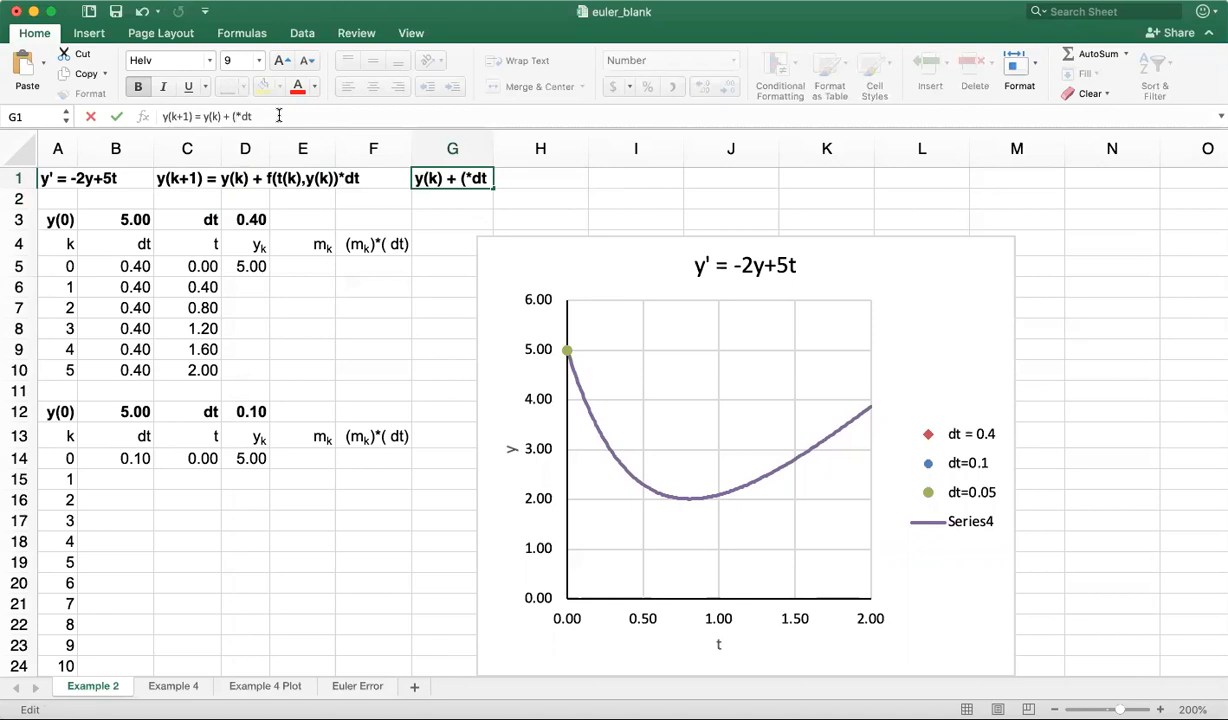
{"action": "type", "text": "-2"}
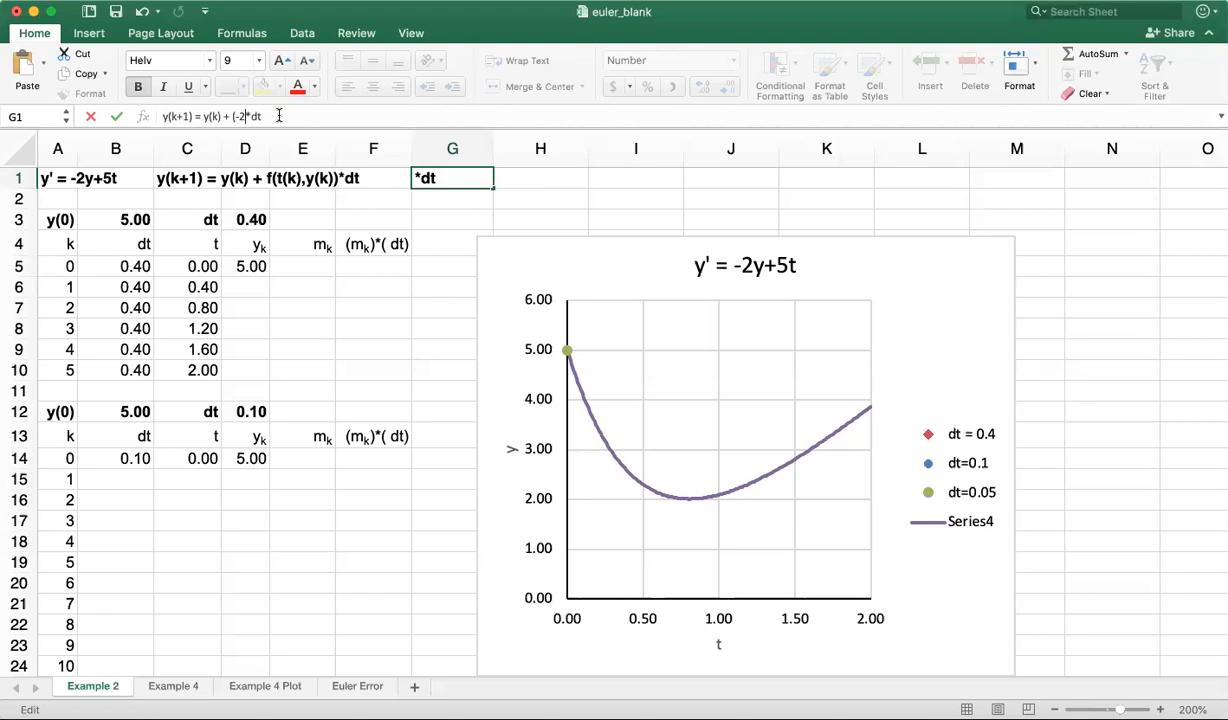
{"action": "type", "text": "*y(k)"}
{"action": "type", "text": "+5"}
{"action": "type", "text": "*t(k)"}
{"action": "type", "text": " )*"}
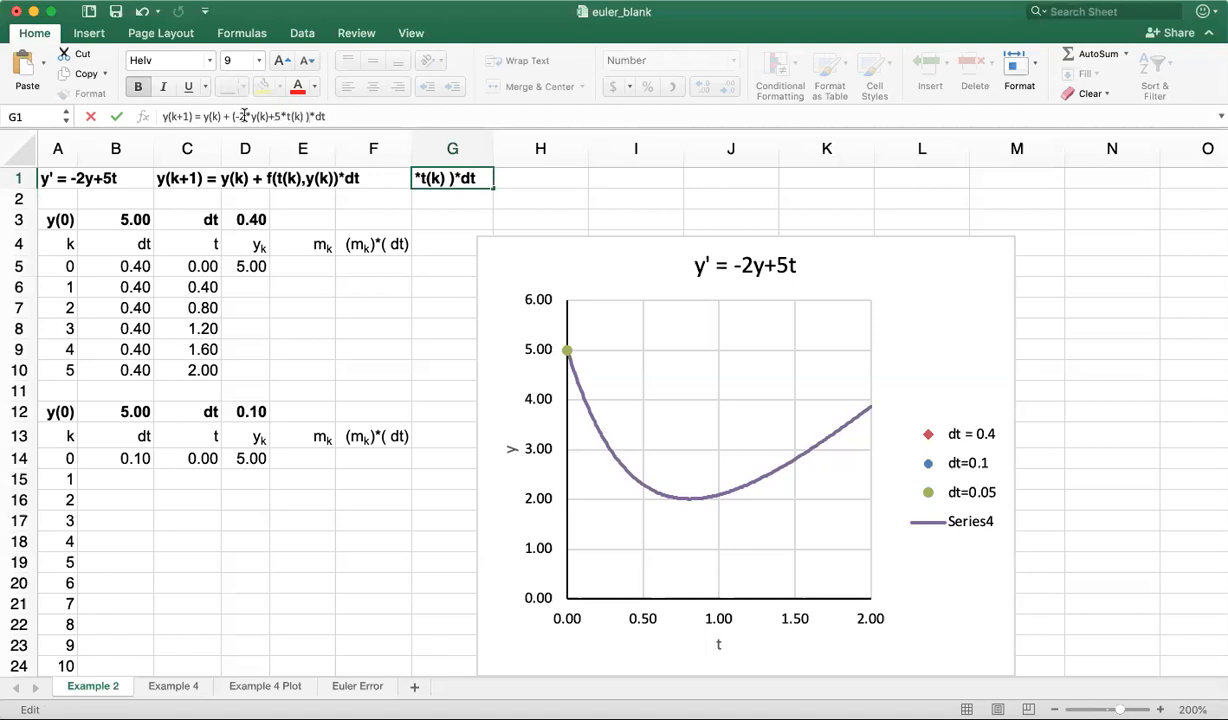
{"action": "left_click", "coordinate": [233, 116]}
{"action": "key", "text": "Return"}
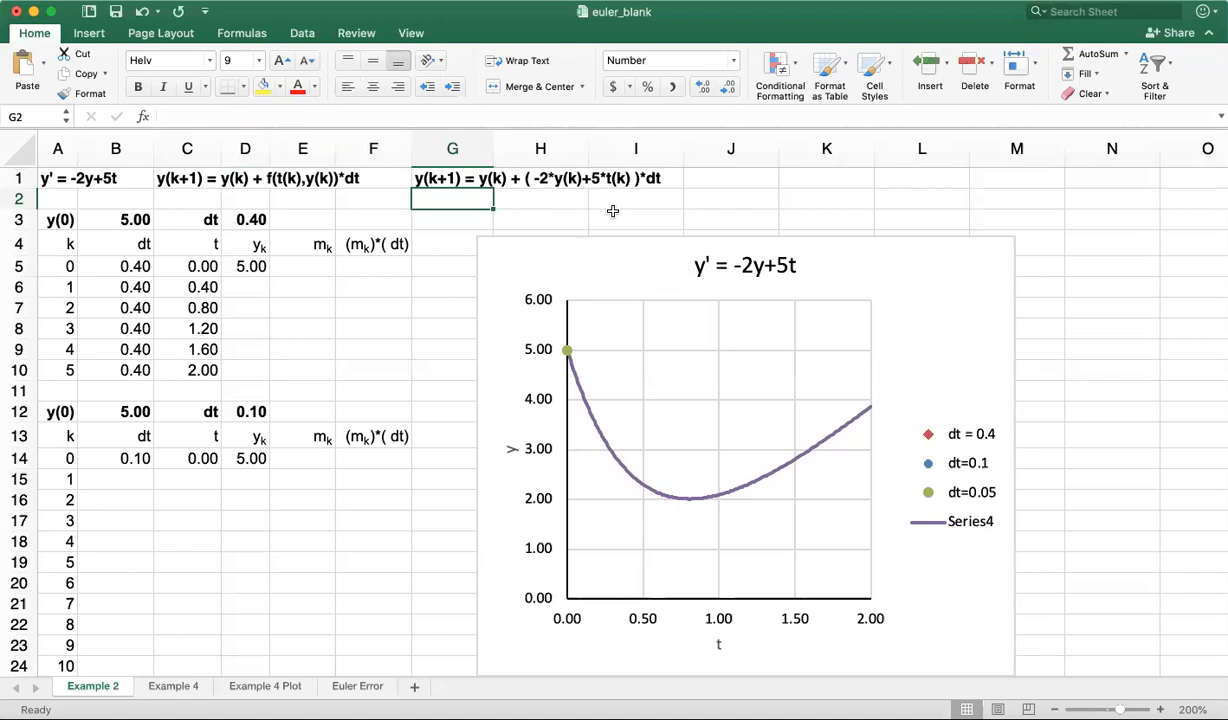
Step: Enter the slope formula =-2*D5+5*C5 in E5 for k = 0
{"action": "left_click", "coordinate": [305, 250]}
{"action": "left_click", "coordinate": [301, 265]}
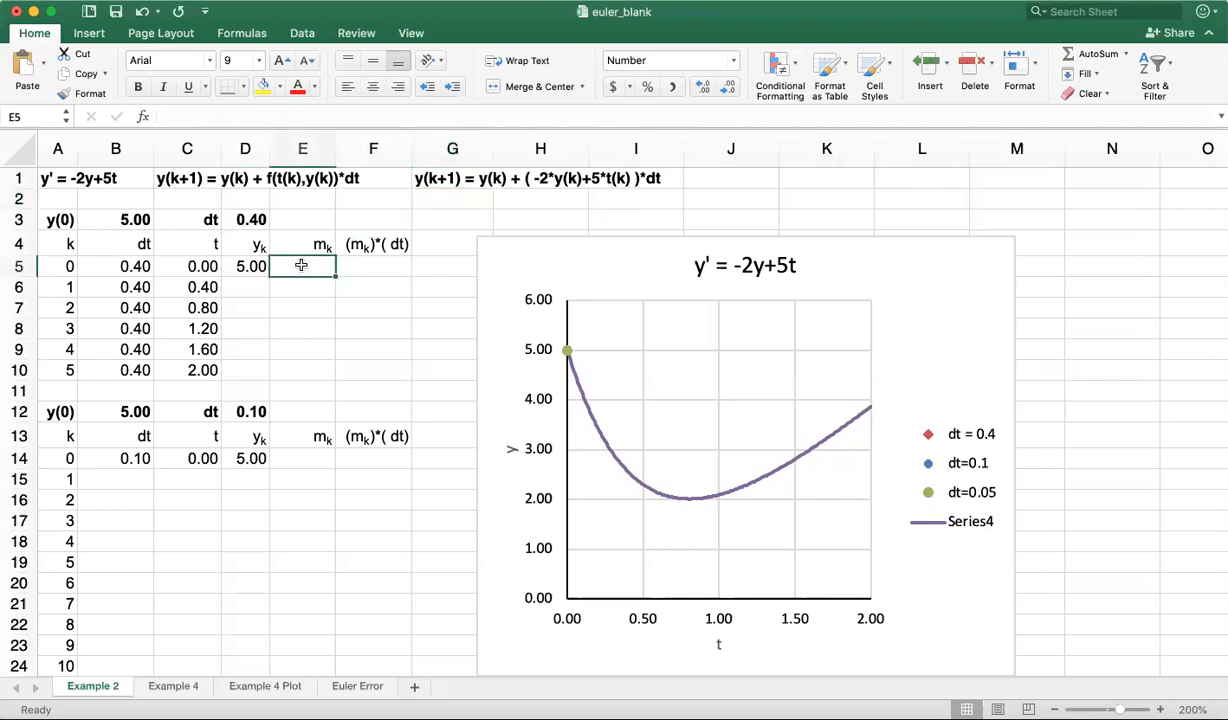
{"action": "type", "text": "="}
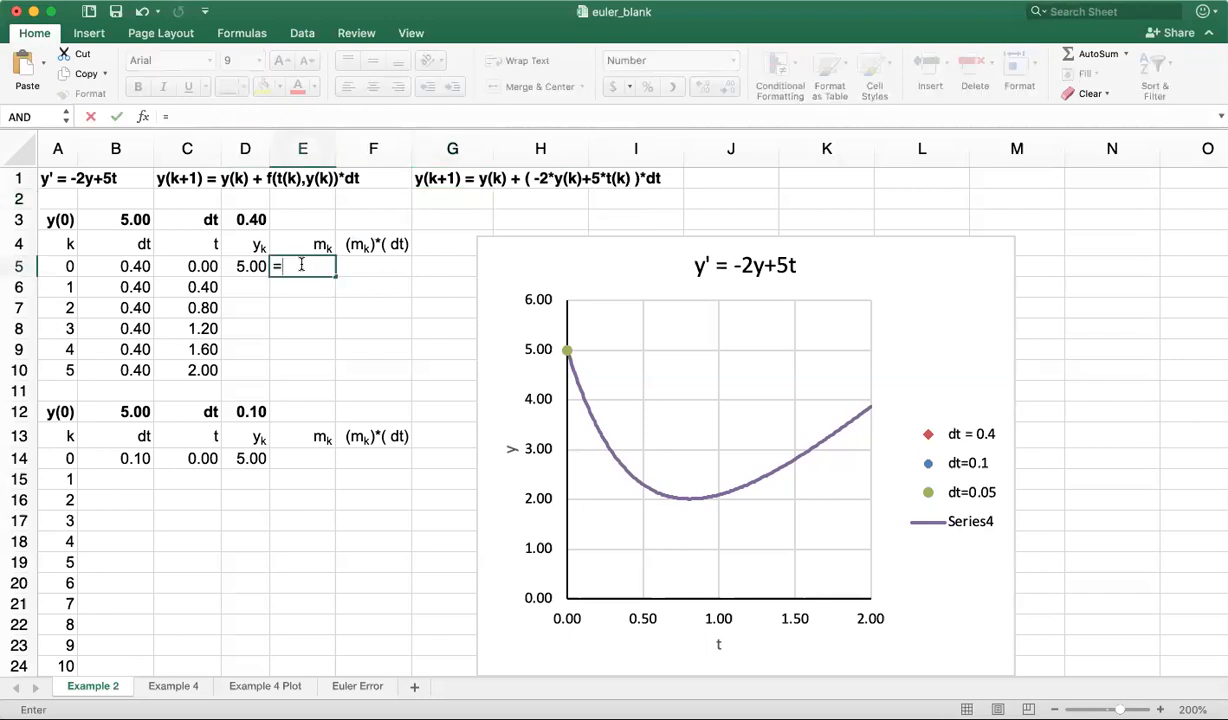
{"action": "type", "text": "-2&"}
{"action": "key", "text": "BackSpace"}
{"action": "type", "text": "*"}
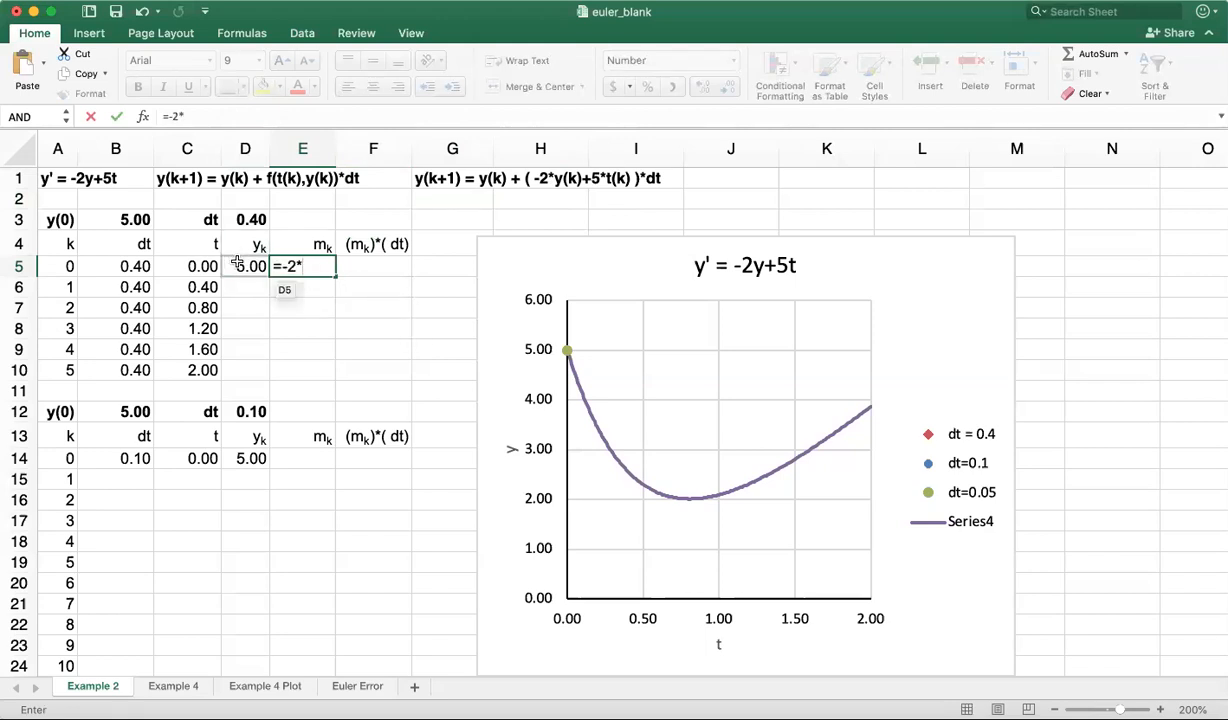
{"action": "left_click", "coordinate": [245, 266]}
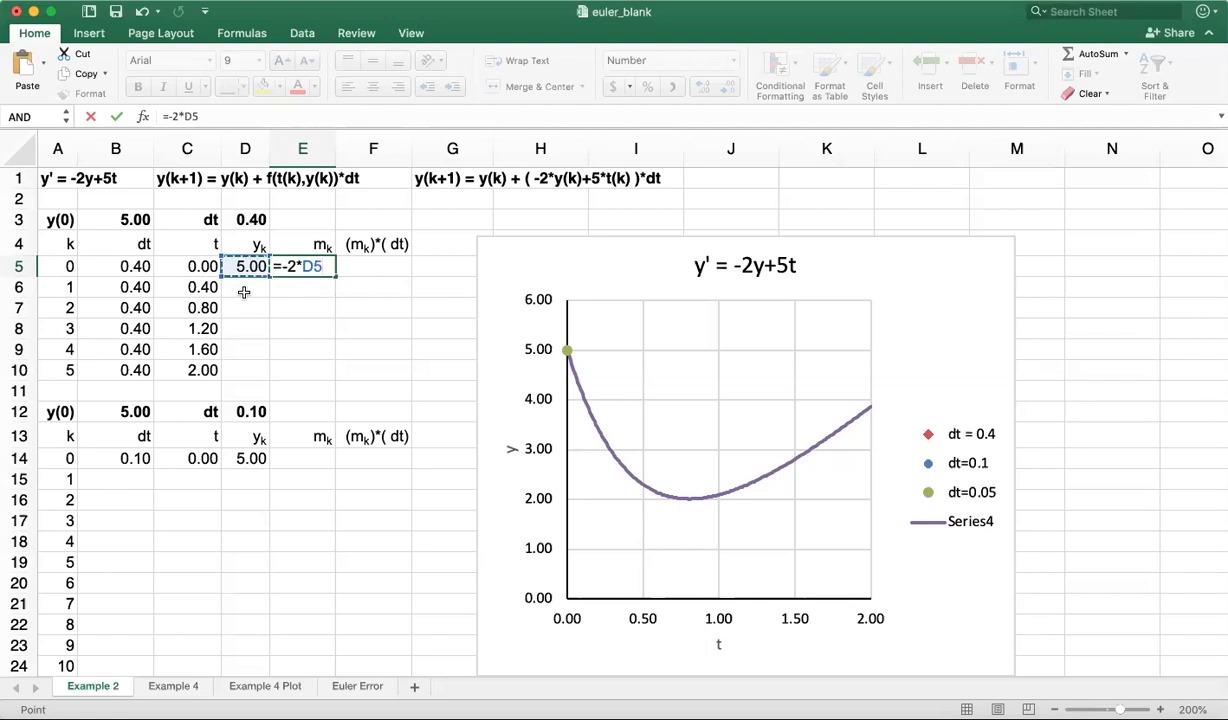
{"action": "type", "text": "+5"}
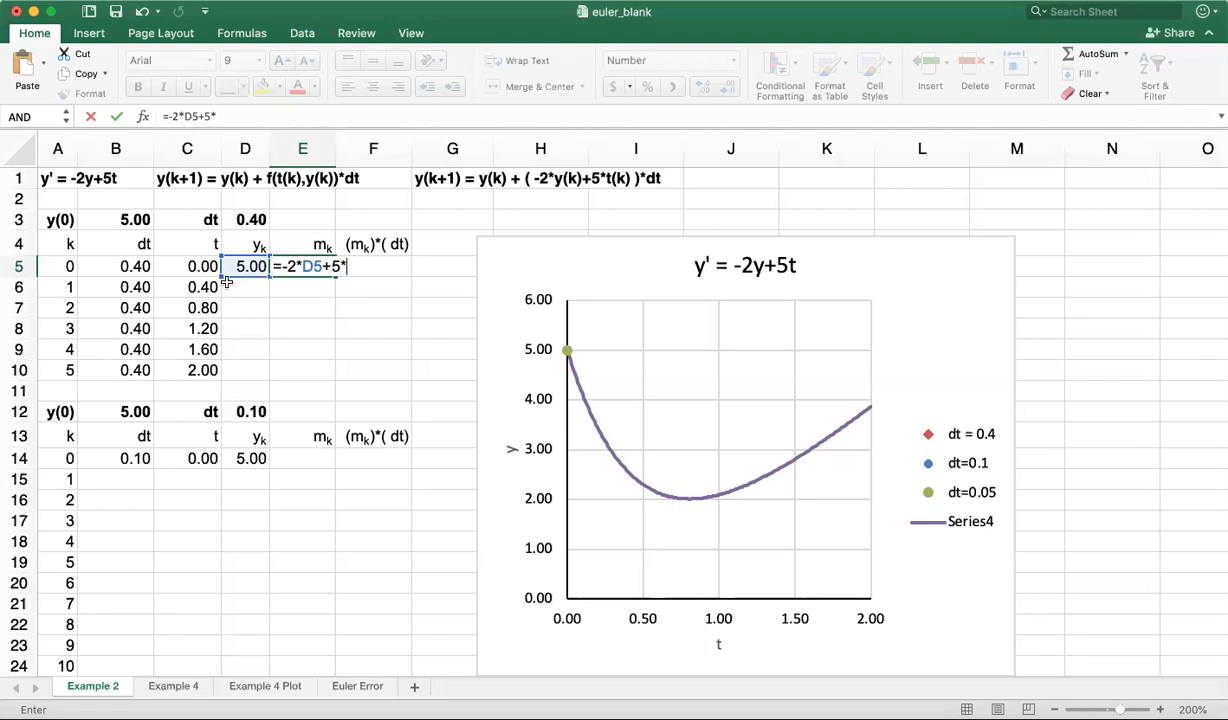
{"action": "type", "text": "*"}
{"action": "left_click", "coordinate": [203, 266]}
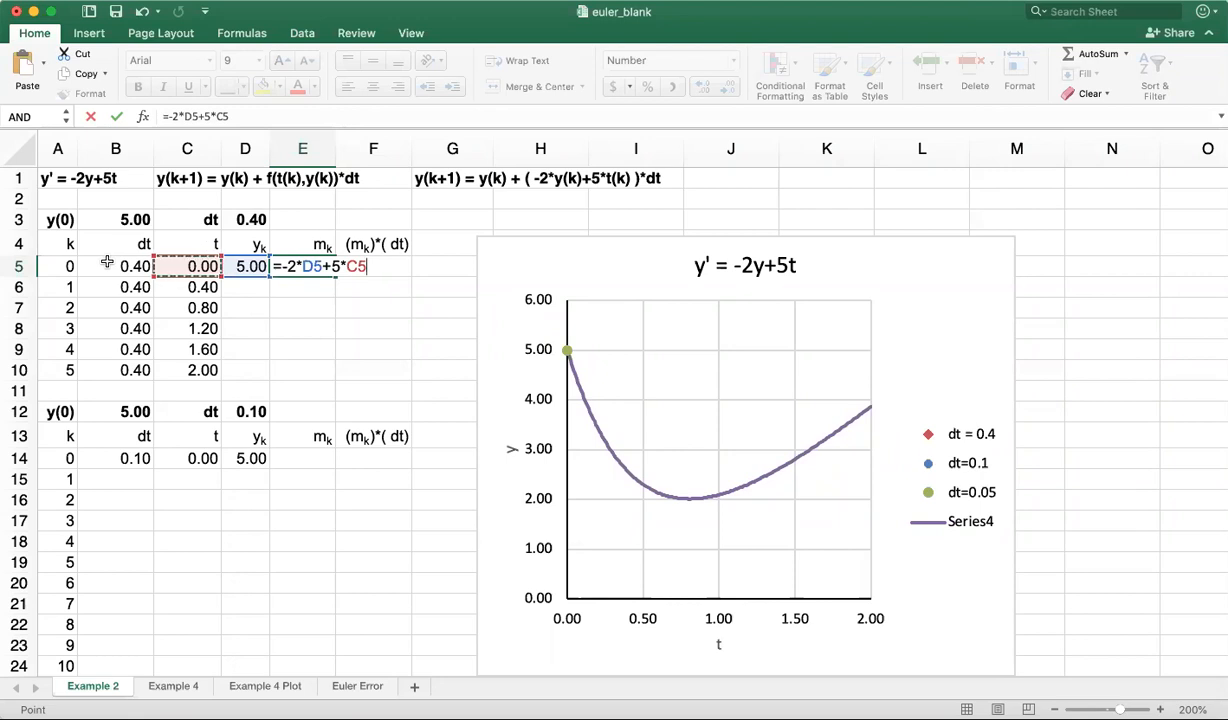
{"action": "key", "text": "Return"}
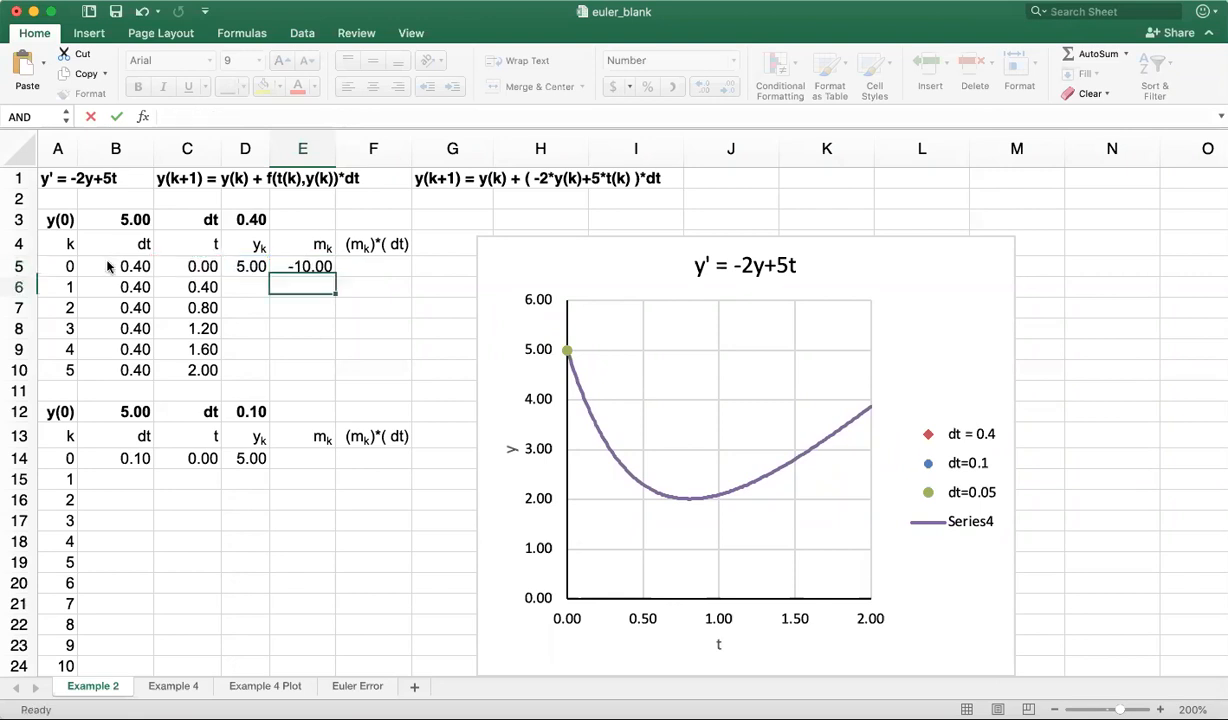
Step: Enter =E5*B5 in F5 to multiply the slope by dt
{"action": "key", "text": "Up"}
{"action": "key", "text": "Right"}
{"action": "type", "text": "="}
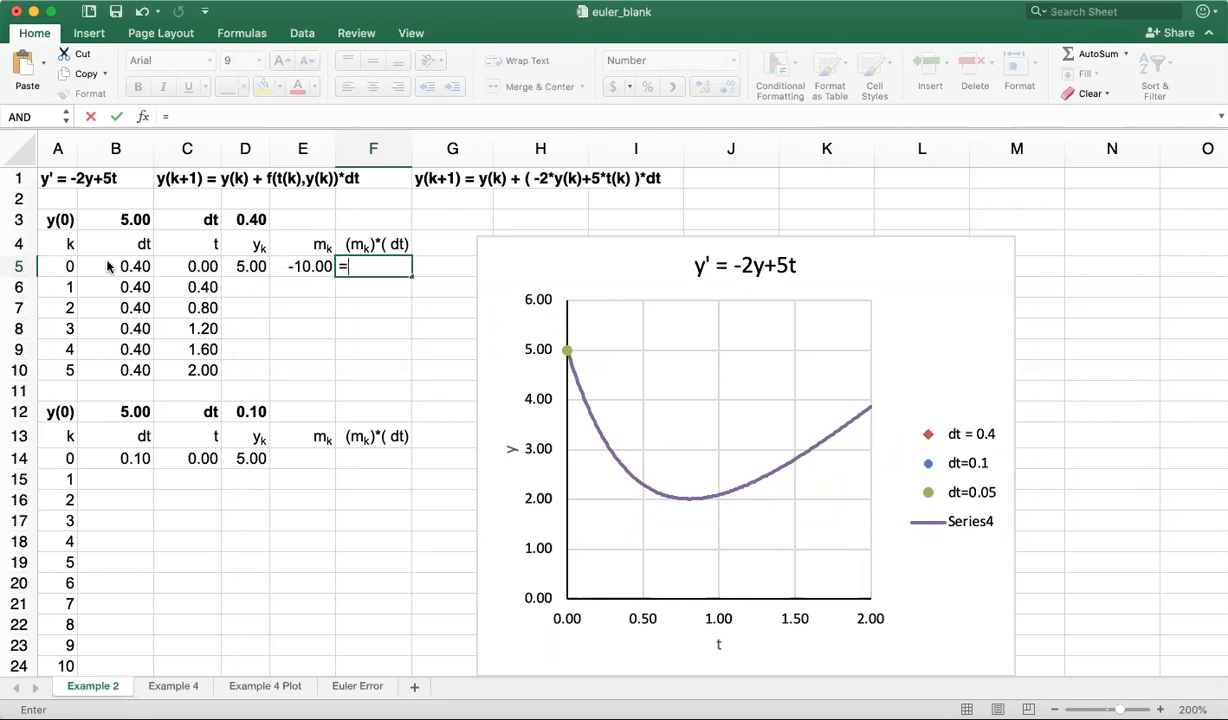
{"action": "left_click", "coordinate": [305, 266]}
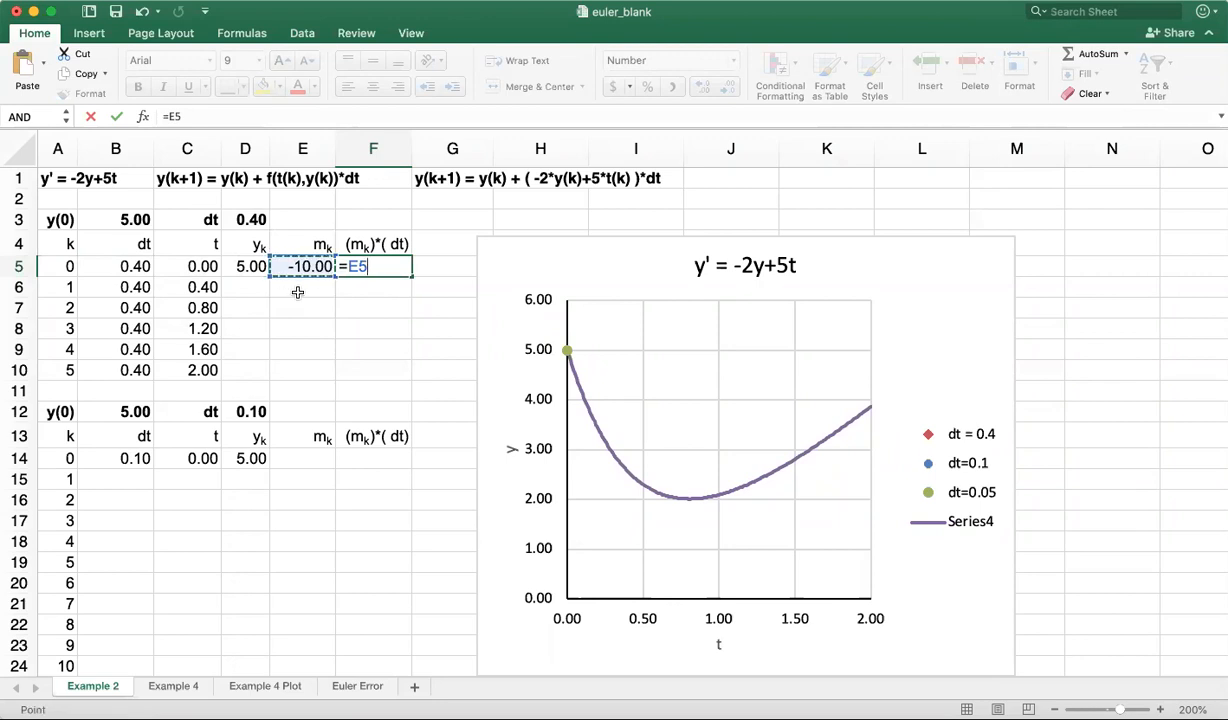
{"action": "type", "text": "*"}
{"action": "left_click", "coordinate": [118, 264]}
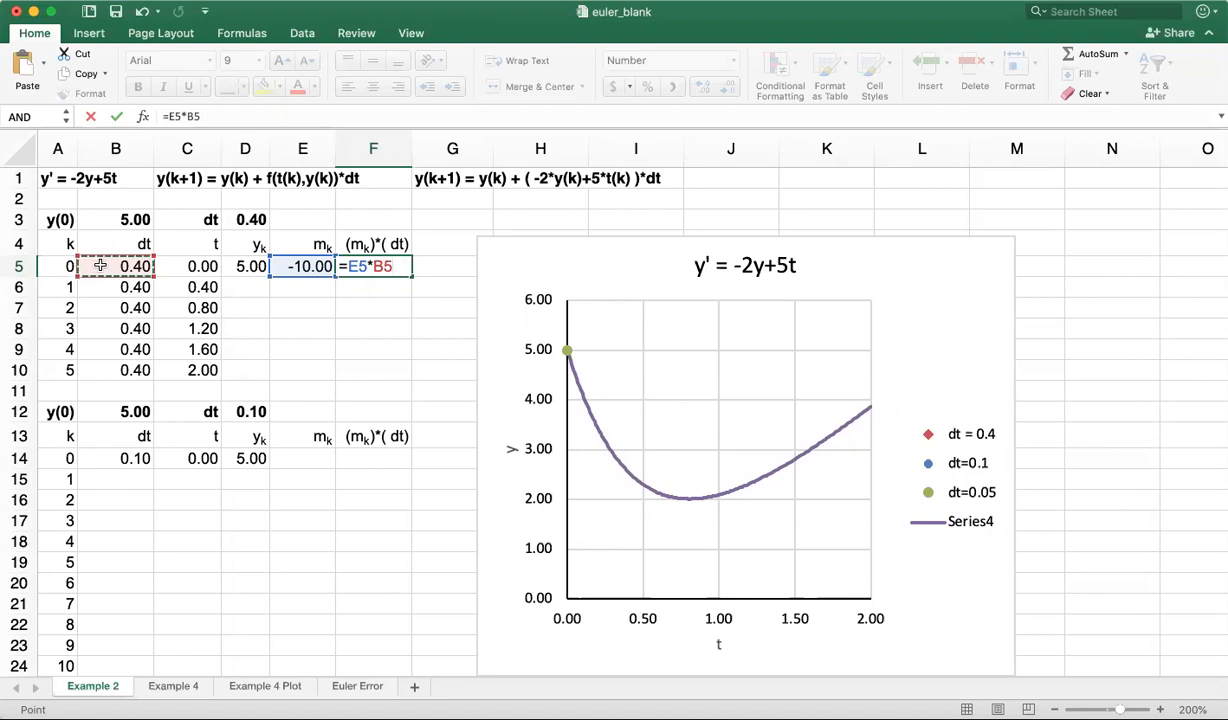
{"action": "key", "text": "Return"}
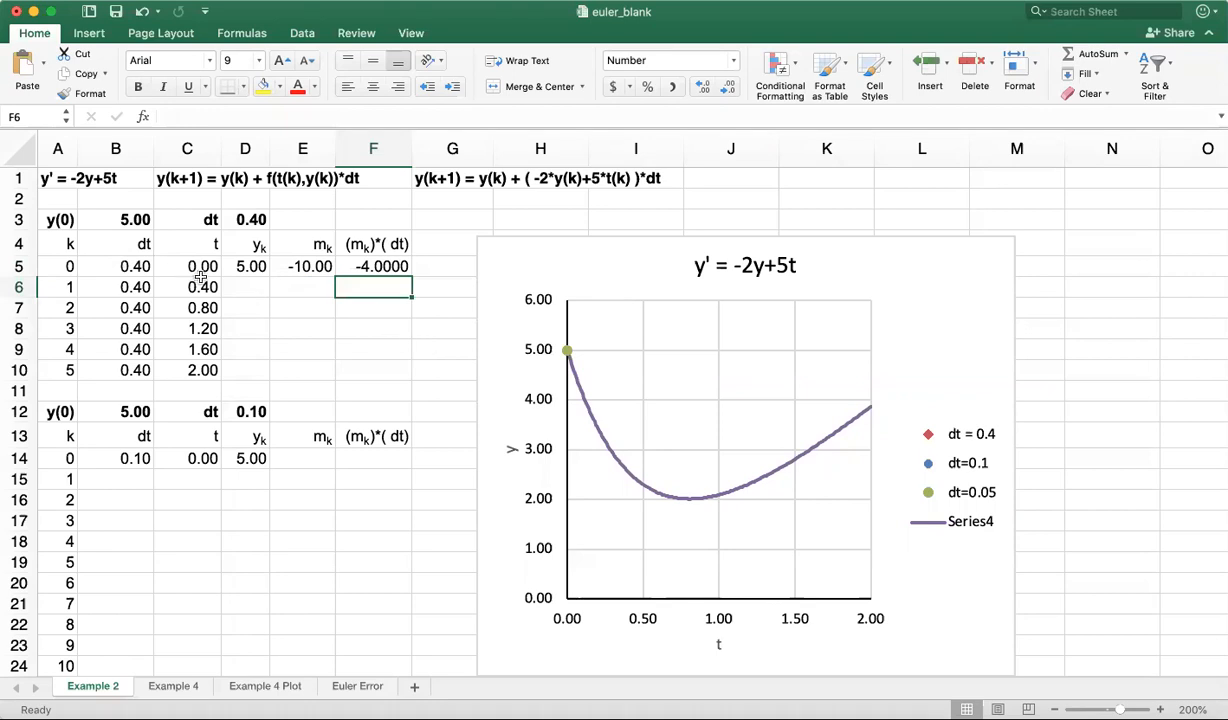
Step: Enter =D5+F5 in D6 to calculate the next y value
{"action": "left_click", "coordinate": [233, 285]}
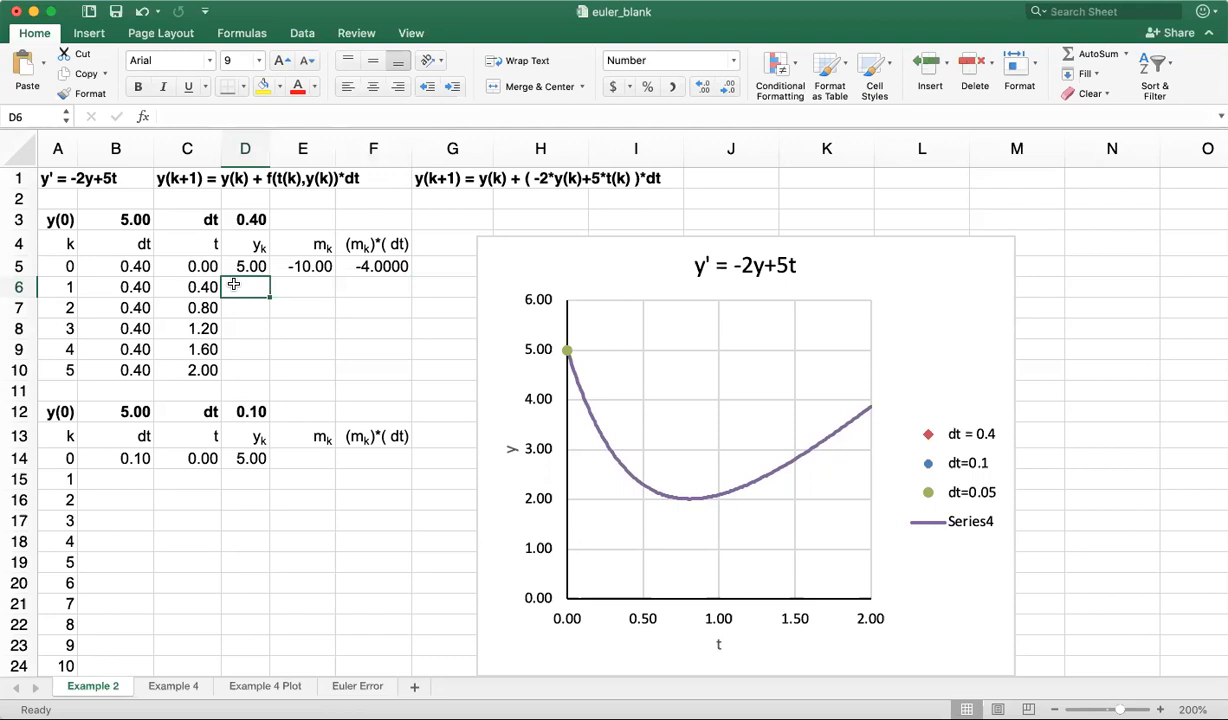
{"action": "type", "text": "="}
{"action": "left_click", "coordinate": [248, 266]}
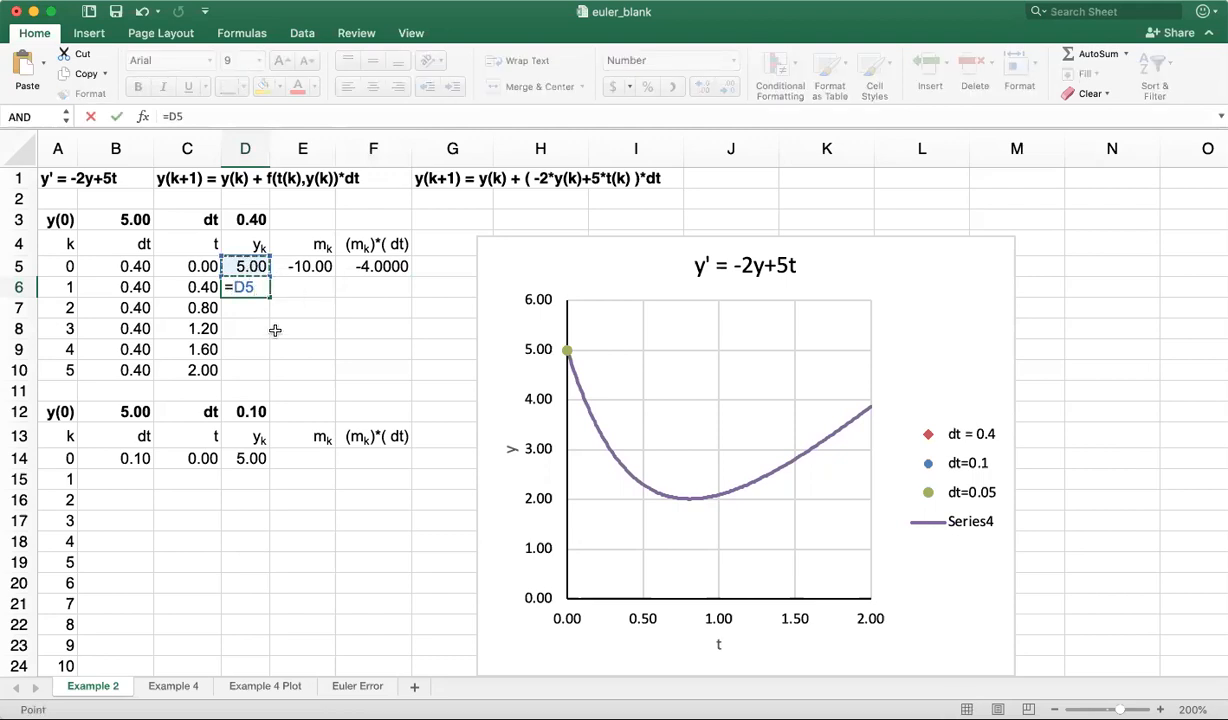
{"action": "type", "text": "+"}
{"action": "left_click", "coordinate": [383, 266]}
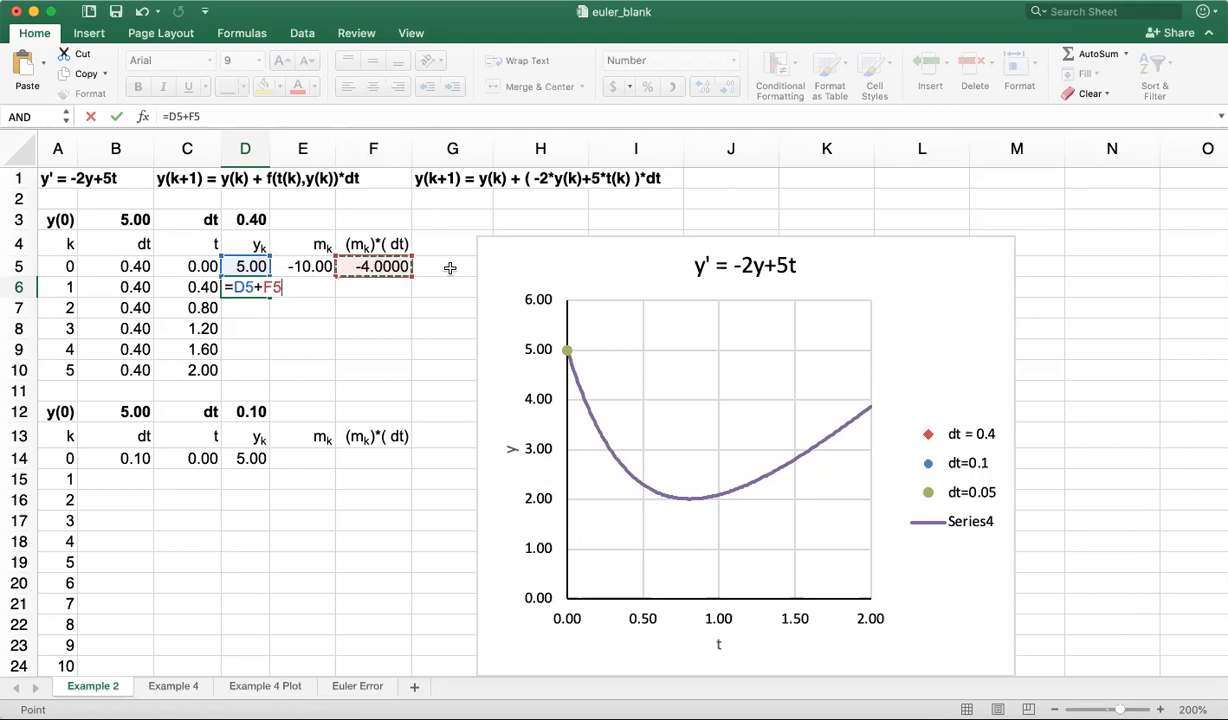
{"action": "key", "text": "Return"}
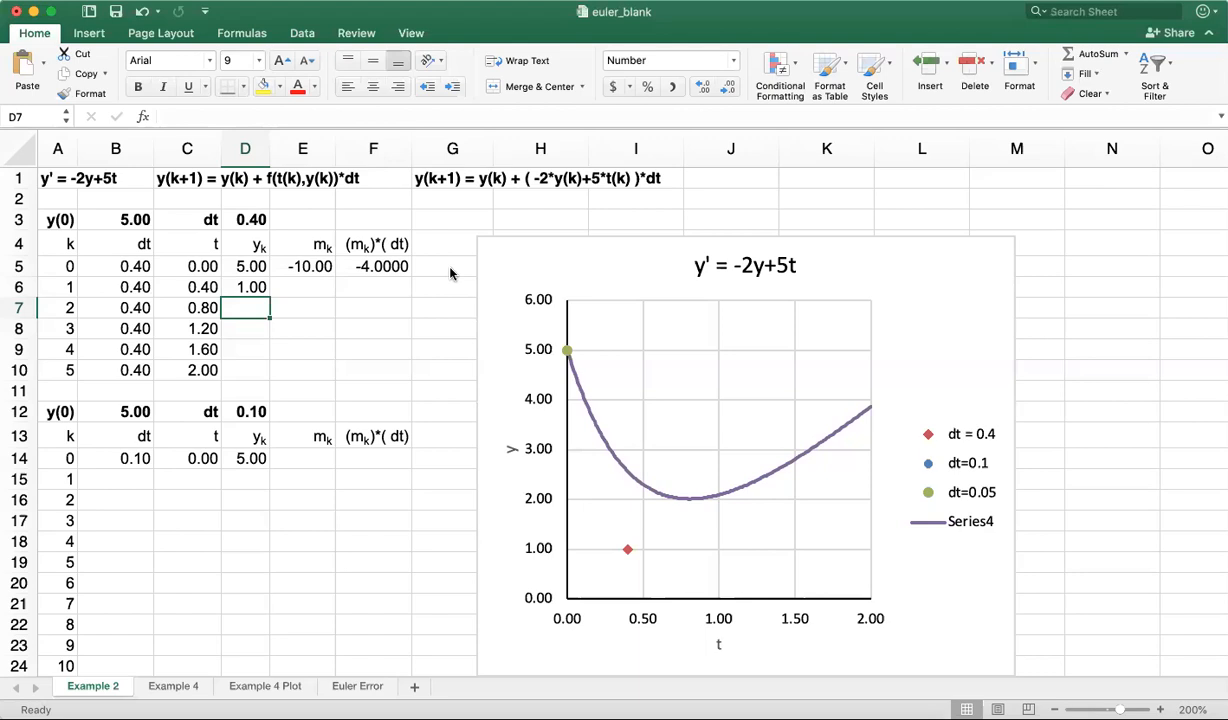
Step: Copy the slope formula from E5 into E6 and compare the references in the two cells
{"action": "left_click", "coordinate": [305, 268]}
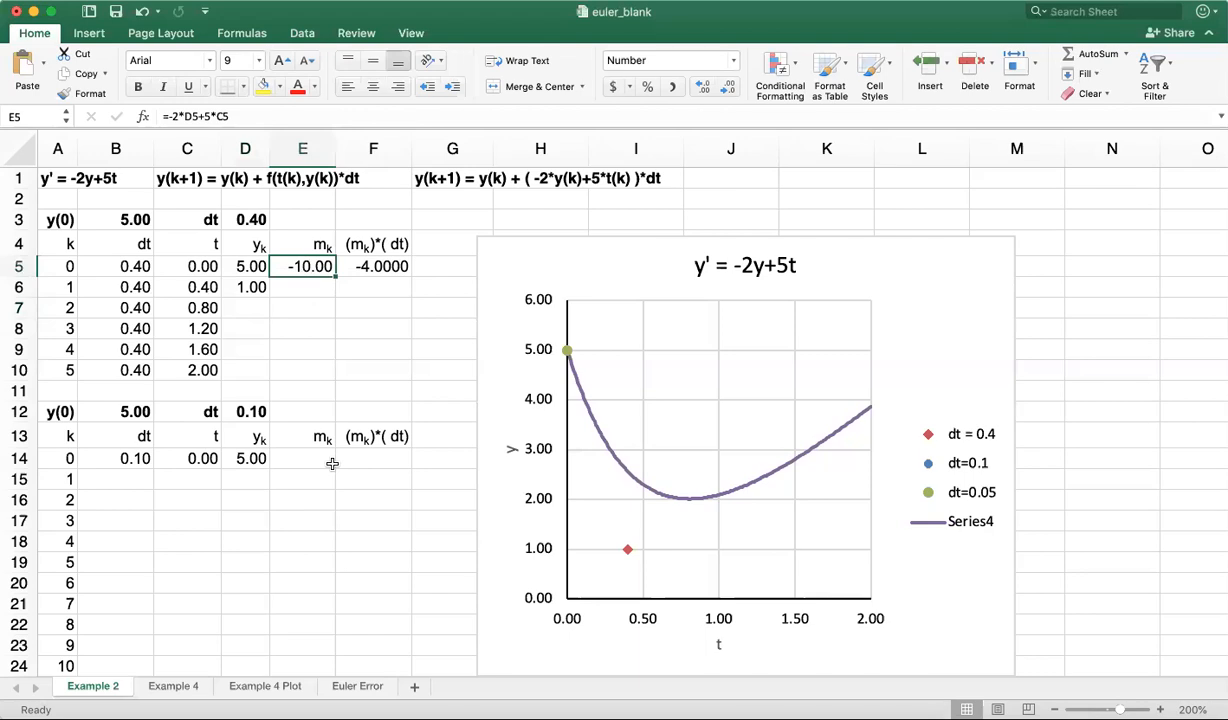
{"action": "key", "text": "cmd+c"}
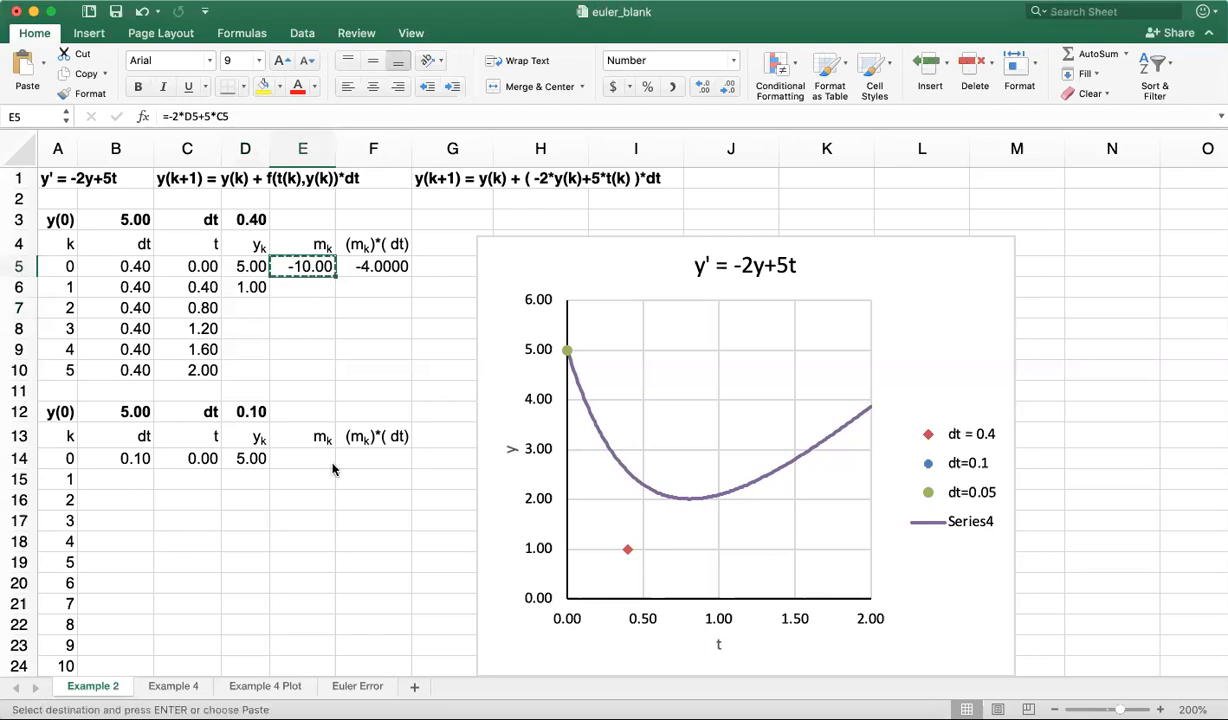
{"action": "key", "text": "Down"}
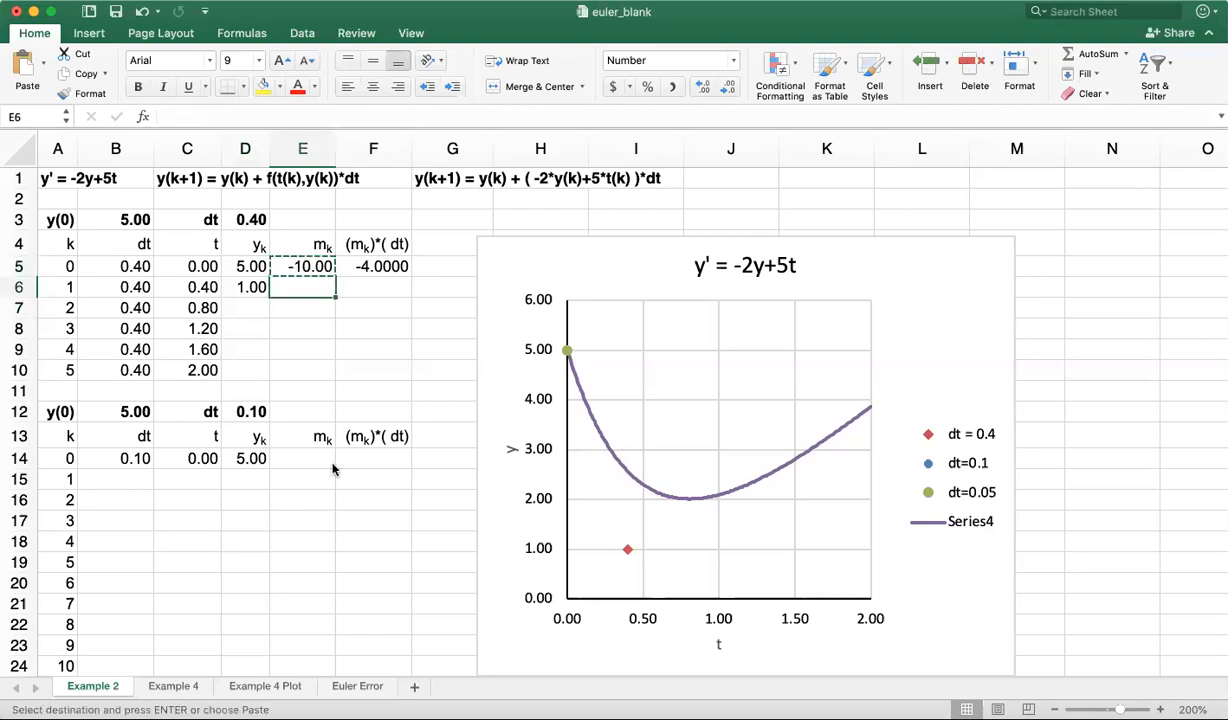
{"action": "key", "text": "cmd+v"}
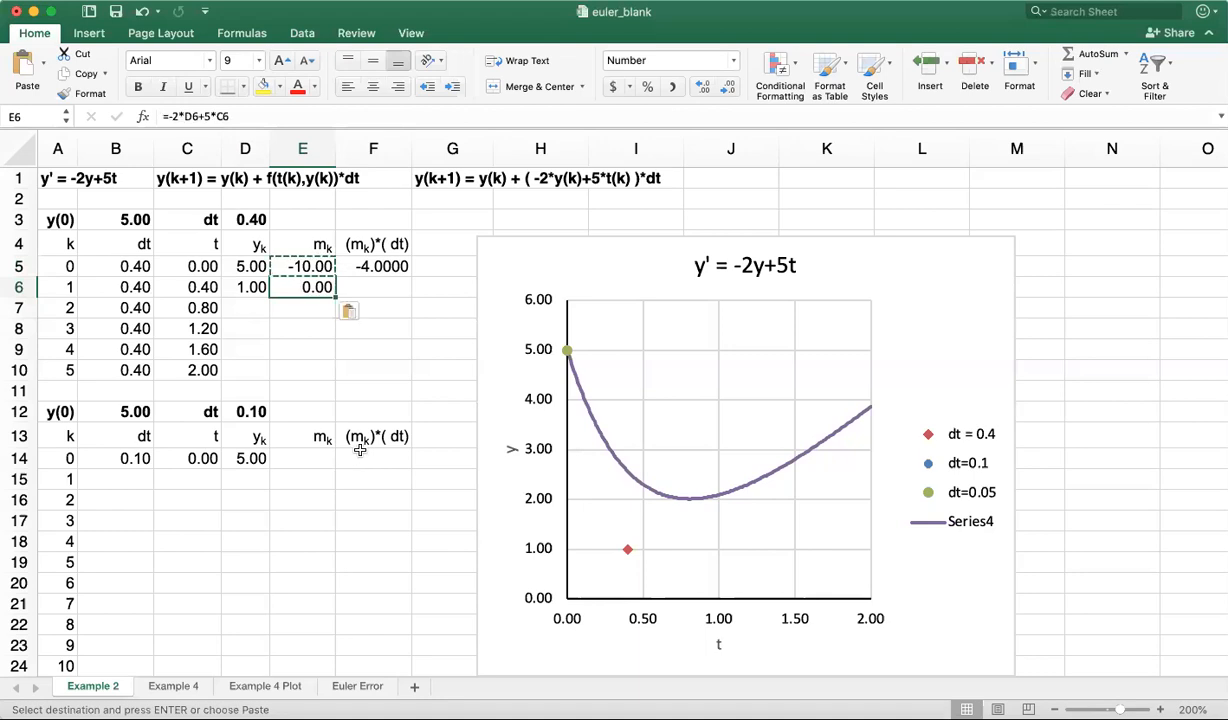
{"action": "key", "text": "Up"}
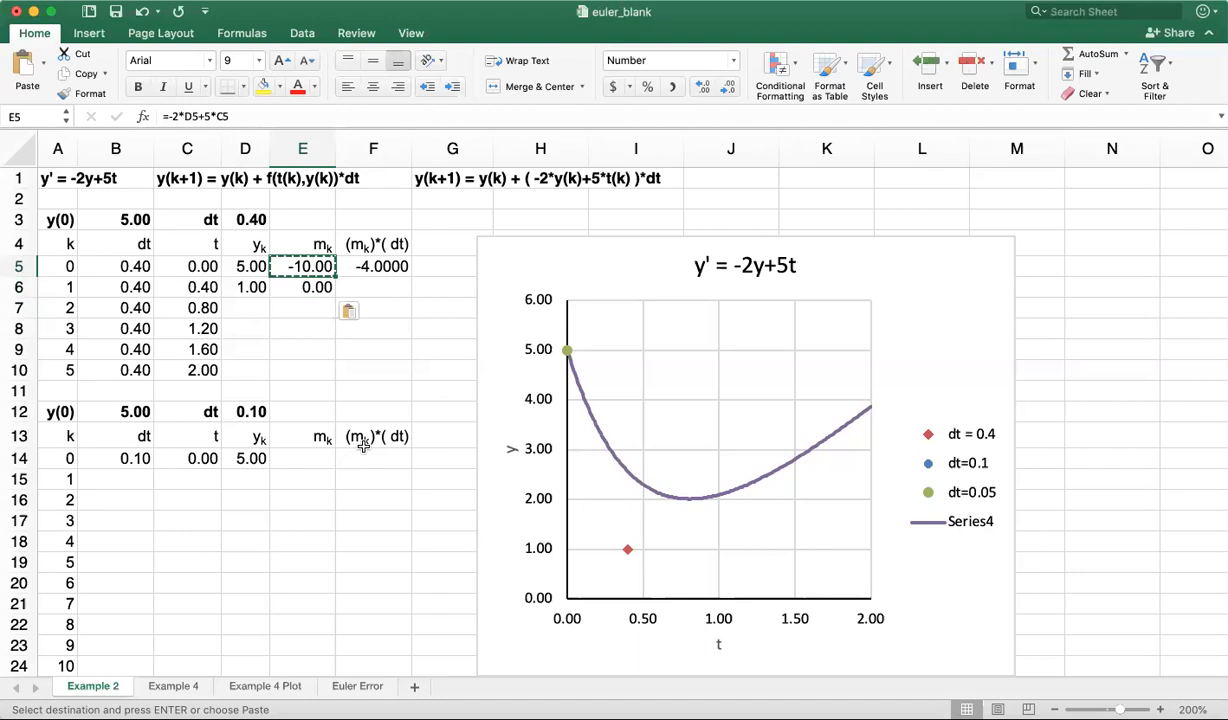
{"action": "key", "text": "Down"}
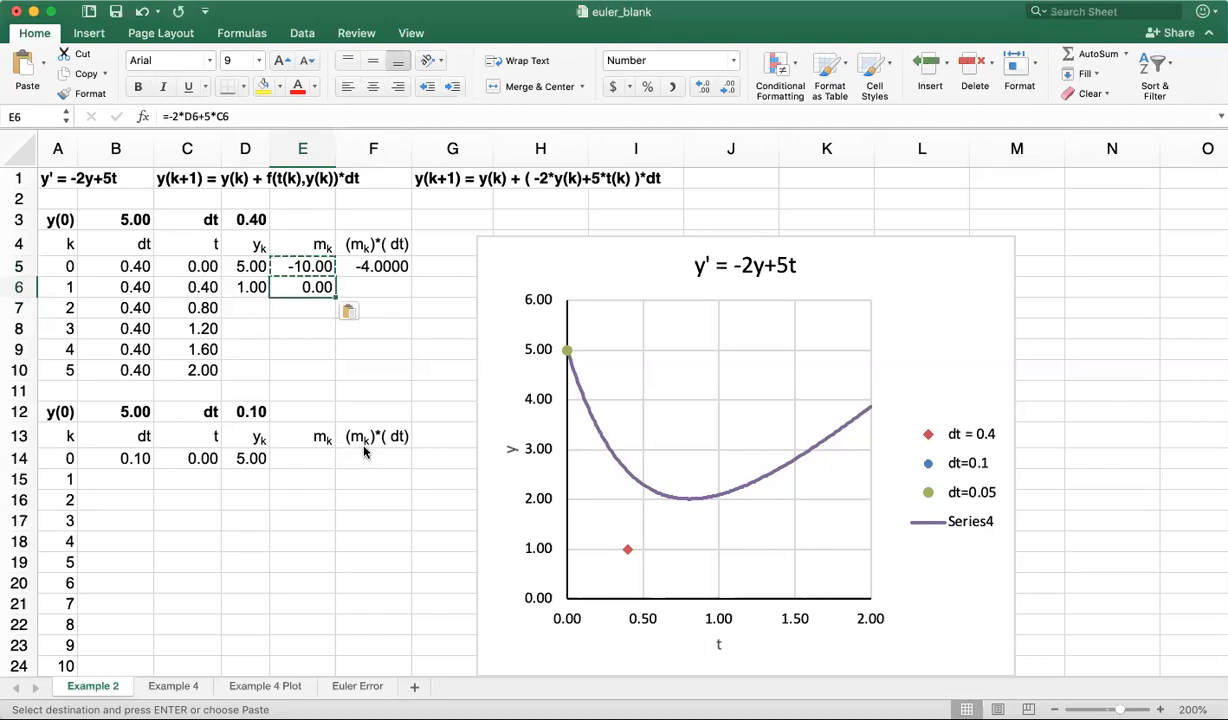
Step: Copy the slope-times-dt formula from F5 into F6
{"action": "key", "text": "Right"}
{"action": "key", "text": "Up"}
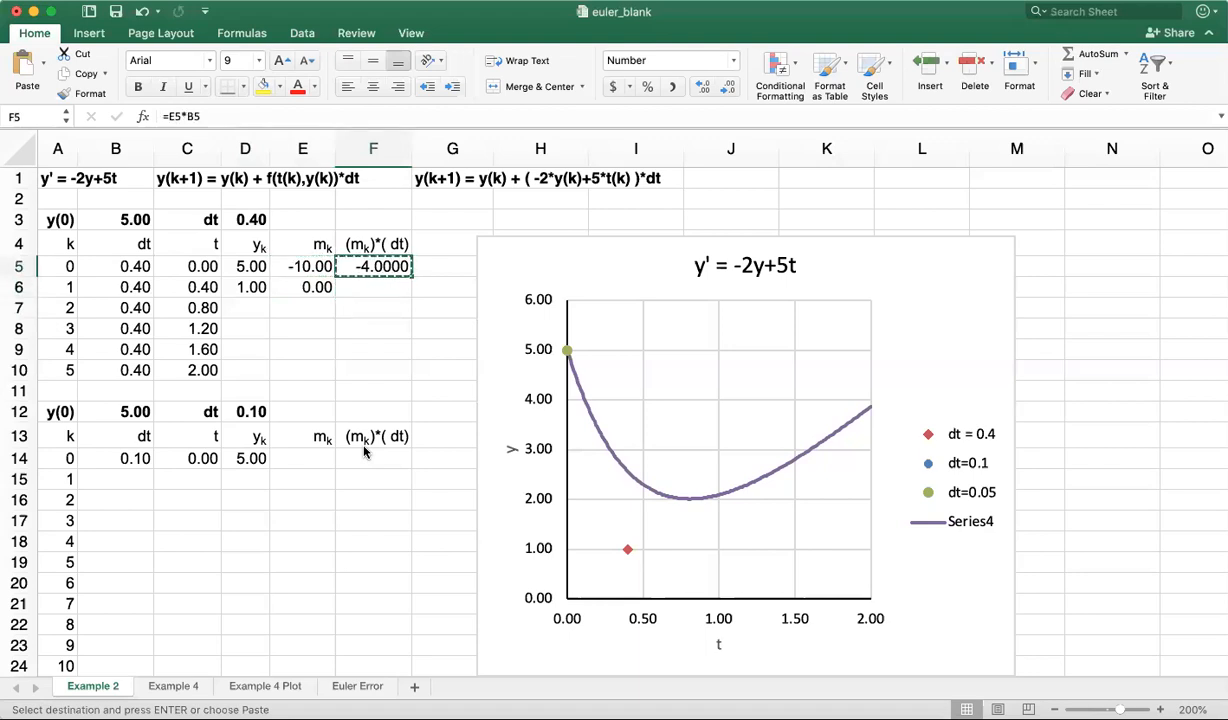
{"action": "key", "text": "Down"}
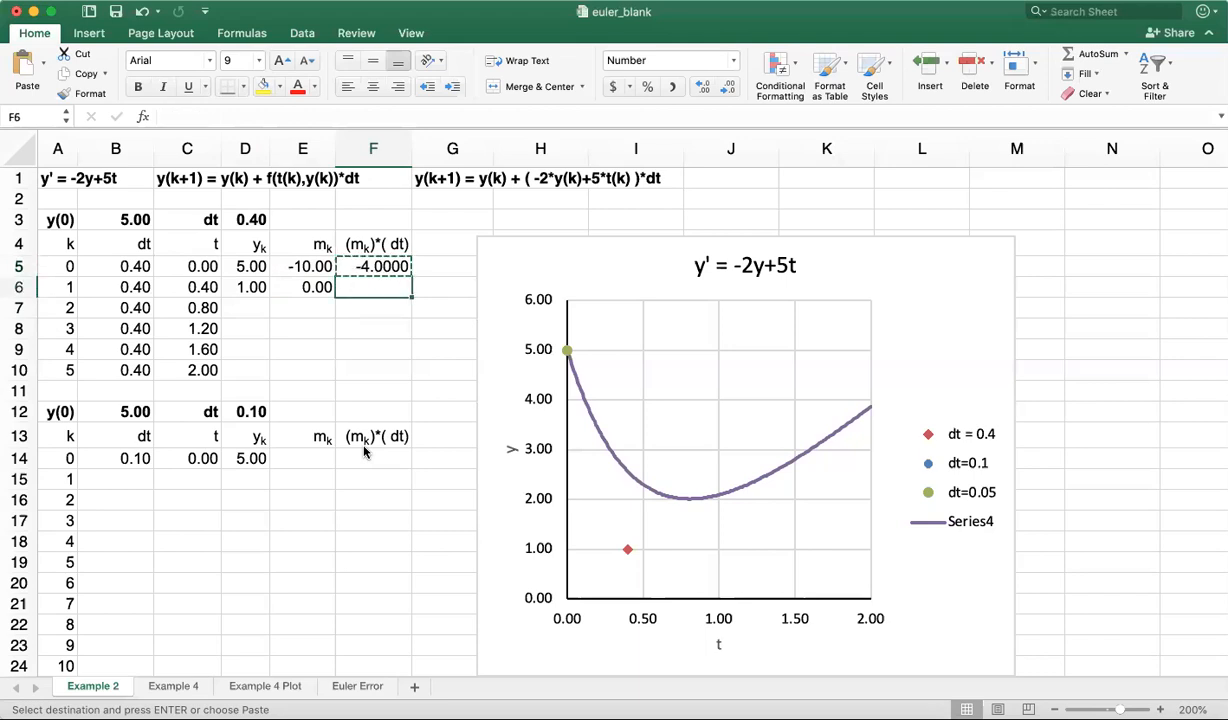
{"action": "key", "text": "super+v"}
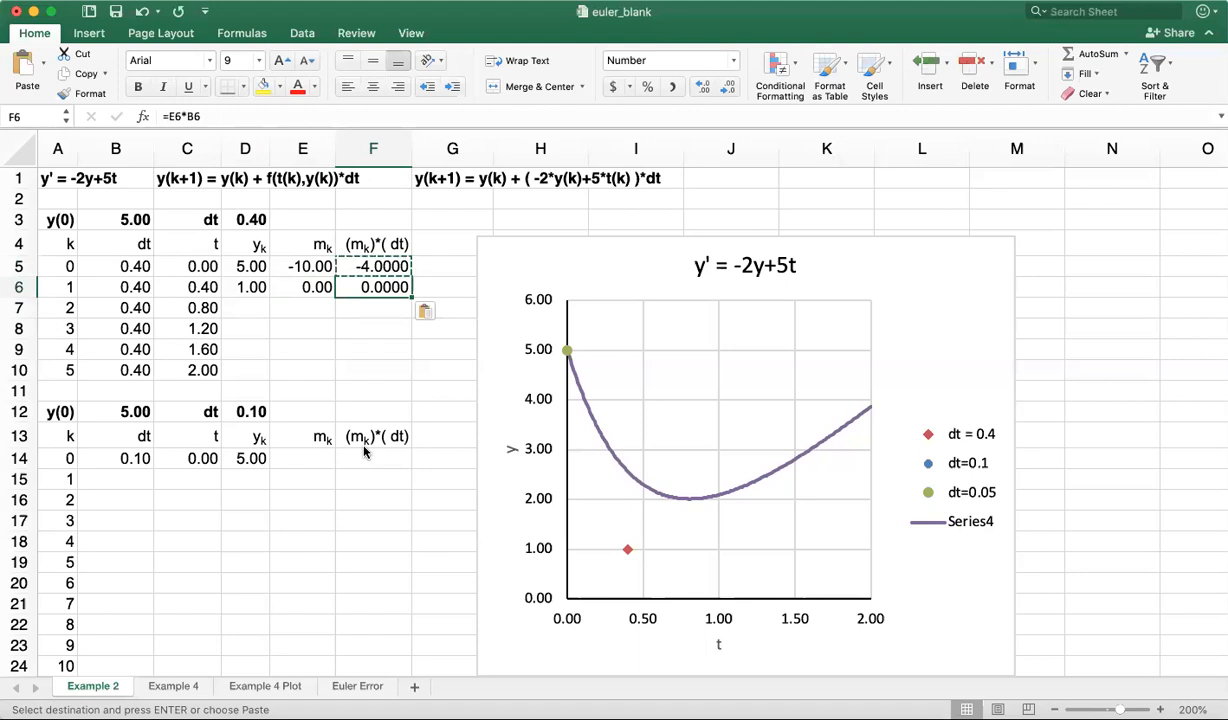
Step: Copy the formulas in E5 and F5 into E6 and F6 once more
{"action": "left_click", "coordinate": [297, 262]}
{"action": "key", "text": "super+c"}
{"action": "left_click", "coordinate": [316, 288]}
{"action": "key", "text": "super+v"}
{"action": "key", "text": "Right"}
{"action": "key", "text": "Up"}
{"action": "key", "text": "super+c"}
{"action": "key", "text": "Down"}
{"action": "key", "text": "super+v"}
Step: Fill the t, y, slope and increment formulas from C6:F6 down through row 10 of the dt = 0.4 table
{"action": "left_click", "coordinate": [206, 287]}
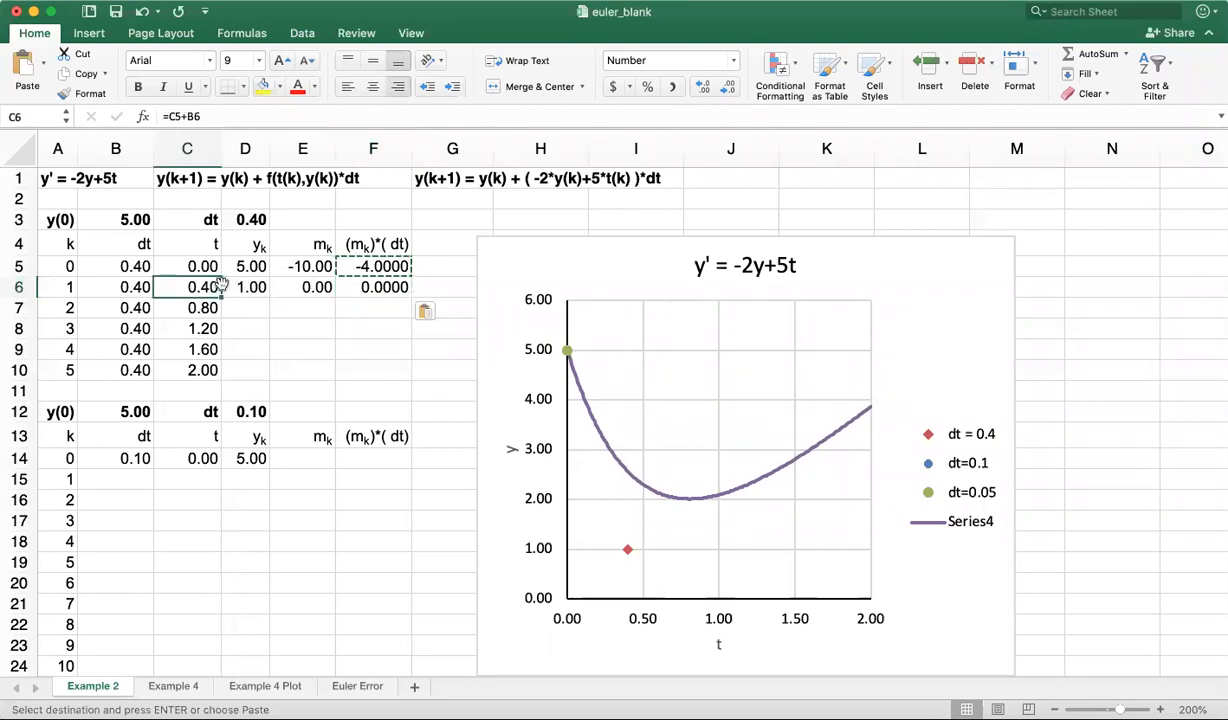
{"action": "left_click", "coordinate": [251, 286]}
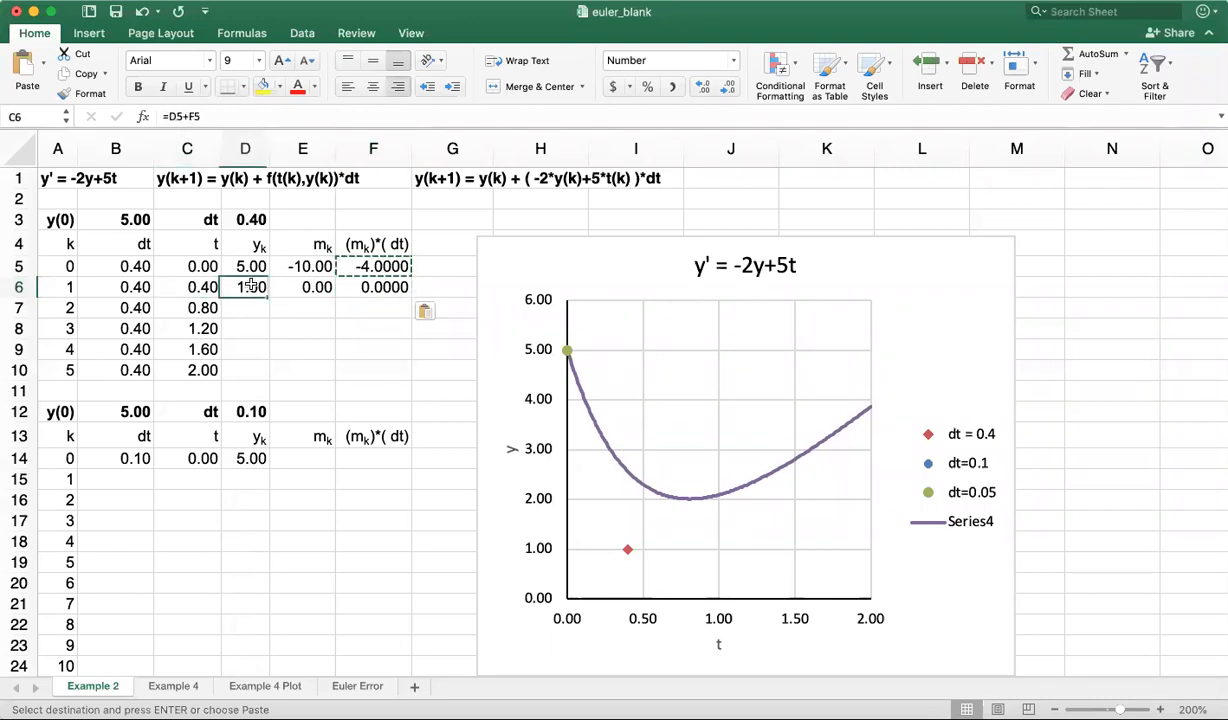
{"action": "left_click", "coordinate": [314, 286]}
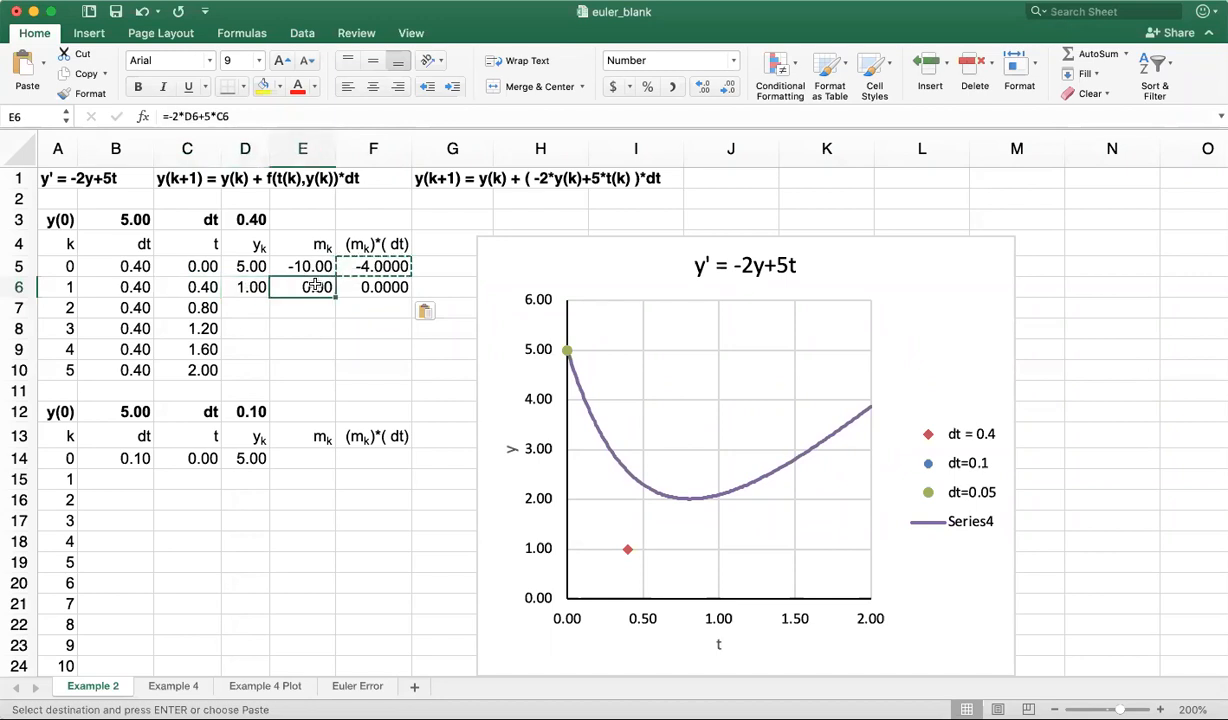
{"action": "left_click", "coordinate": [369, 285]}
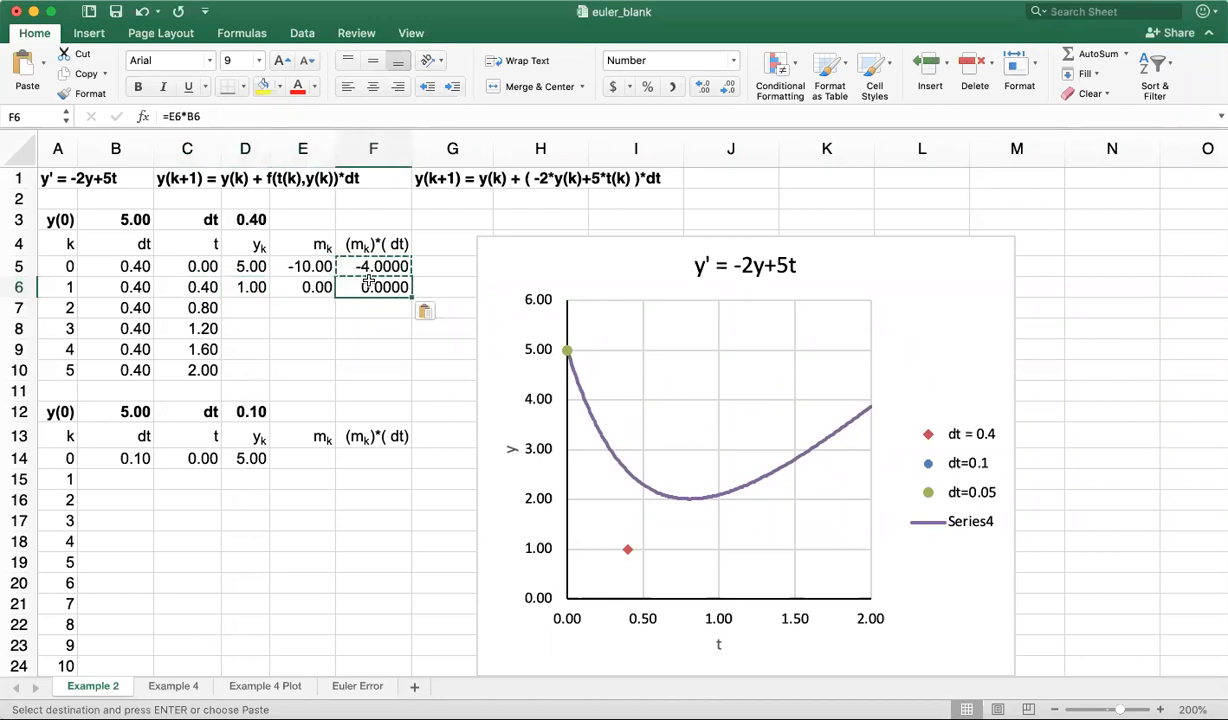
{"action": "left_click_drag", "start_coordinate": [183, 282], "coordinate": [351, 288]}
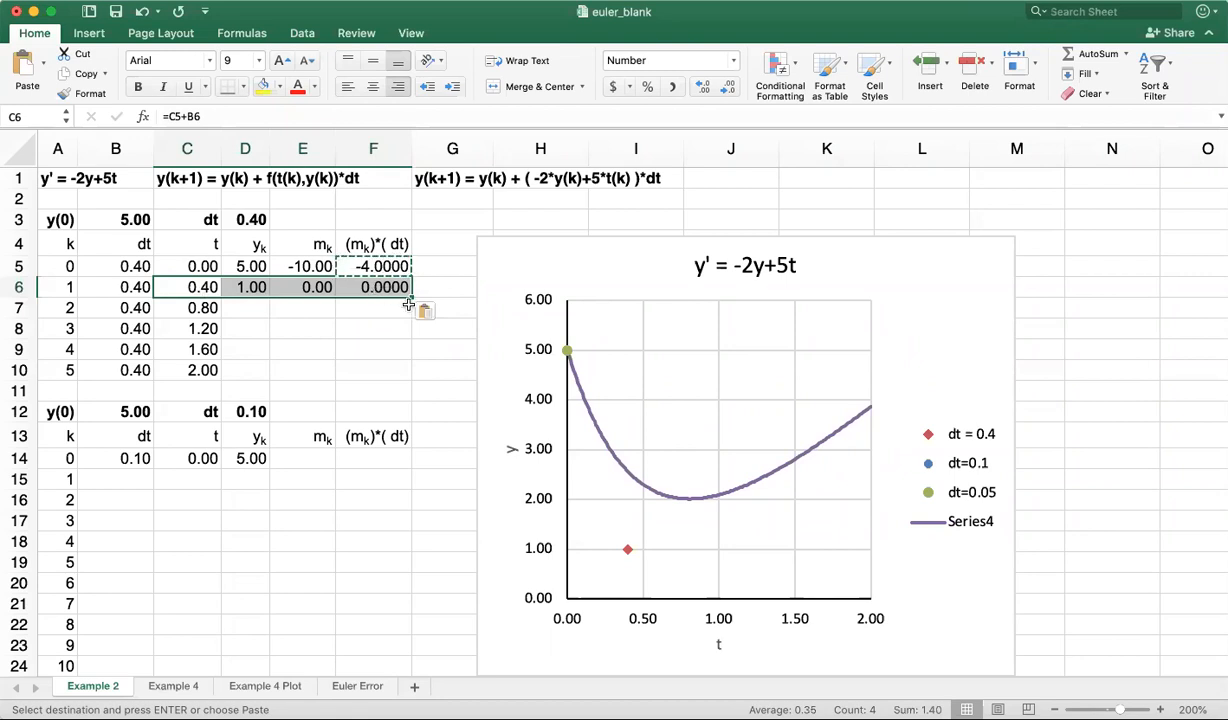
{"action": "left_click_drag", "start_coordinate": [411, 296], "coordinate": [404, 372]}
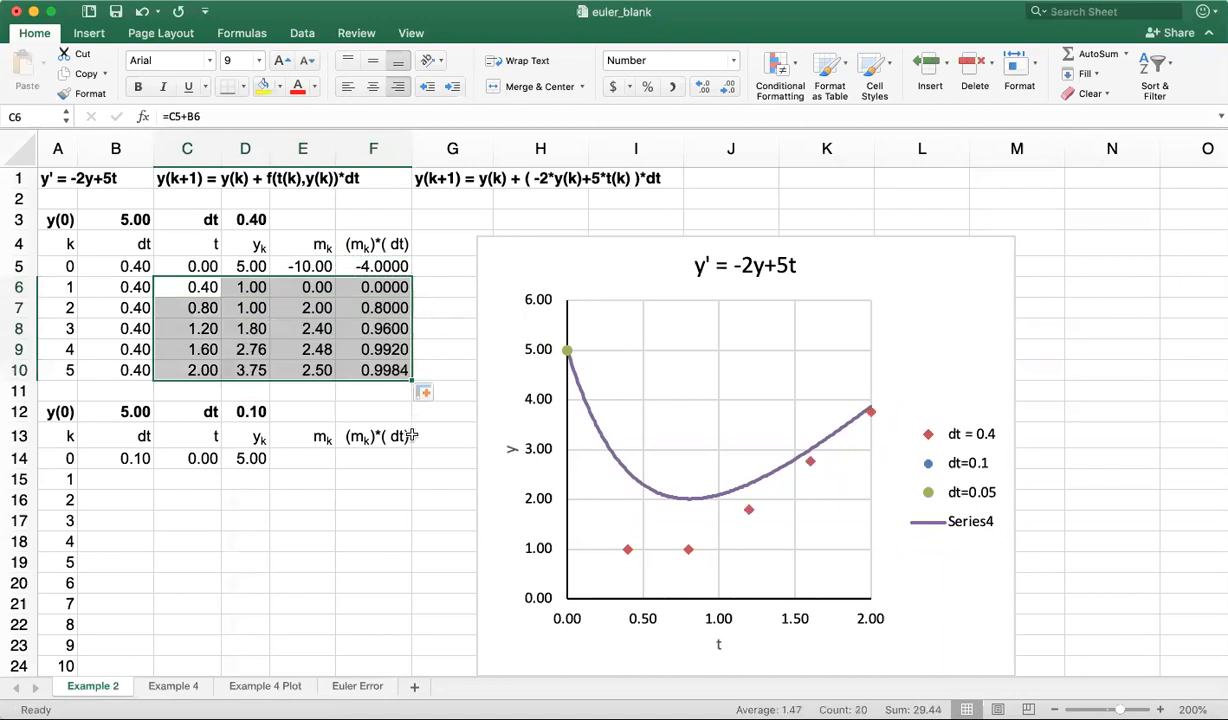
{"action": "left_click", "coordinate": [420, 244]}
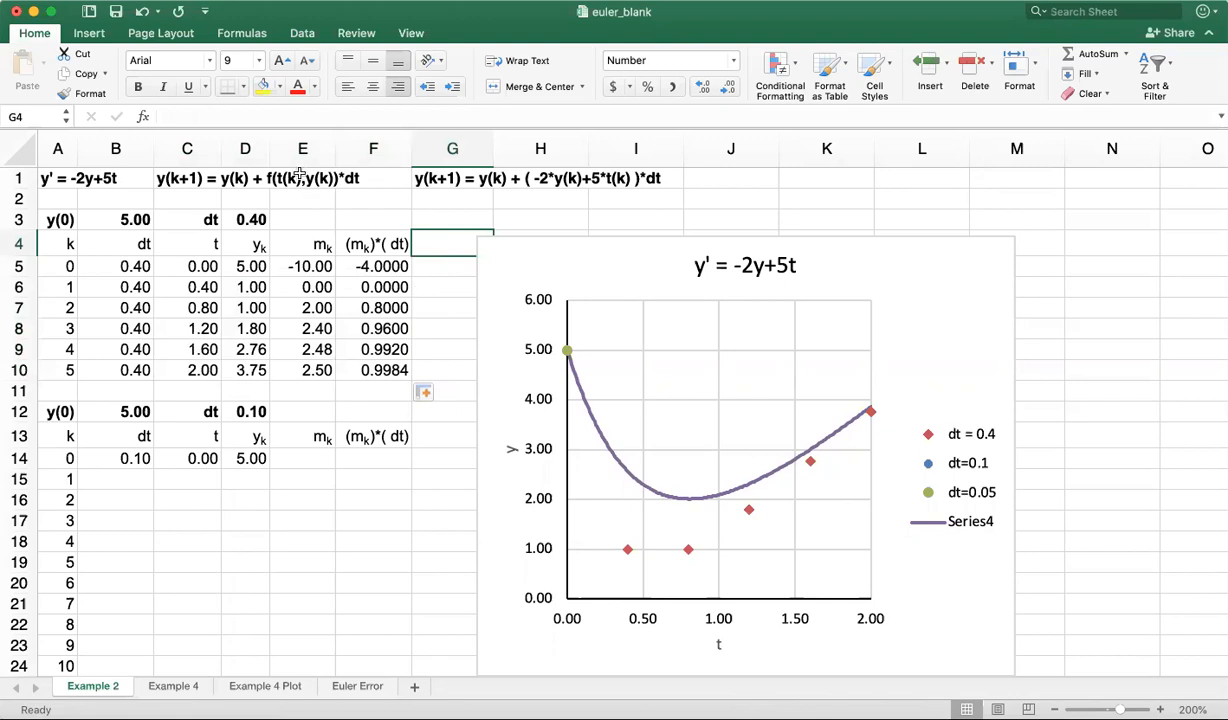
Step: Widen column D slightly and show the y values in D5:D10 with three decimal places
{"action": "left_click_drag", "start_coordinate": [270, 149], "coordinate": [284, 149]}
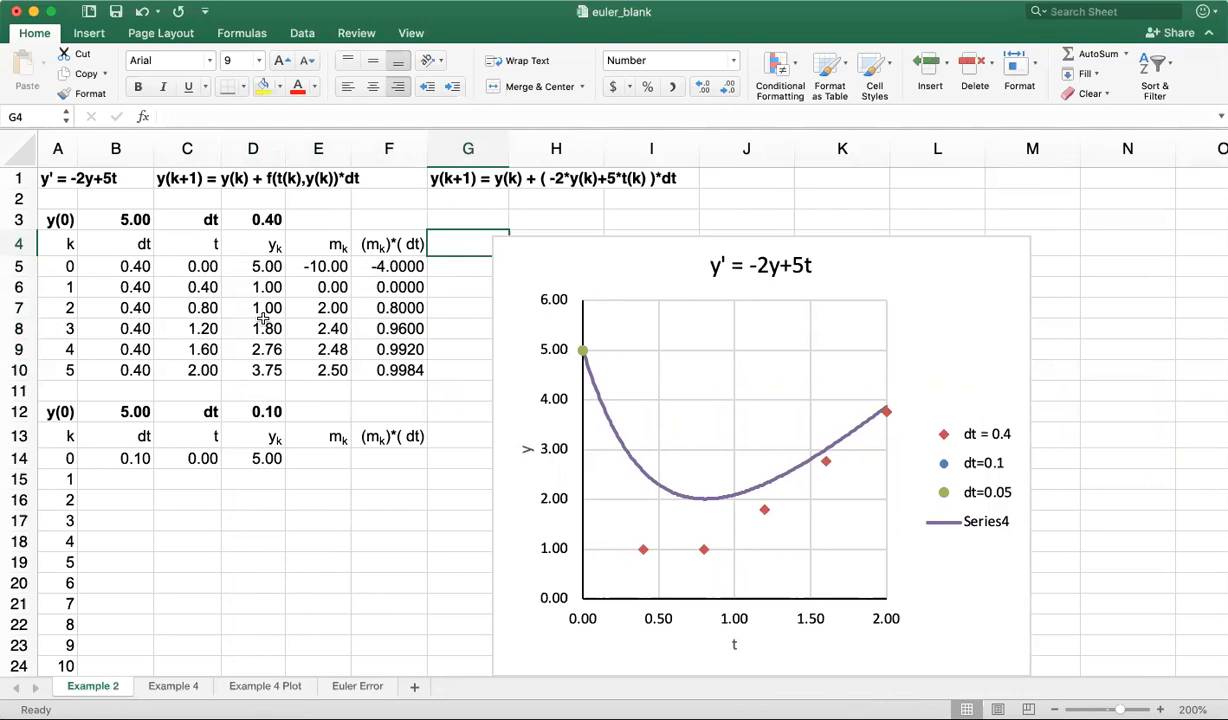
{"action": "left_click_drag", "start_coordinate": [250, 265], "coordinate": [255, 370]}
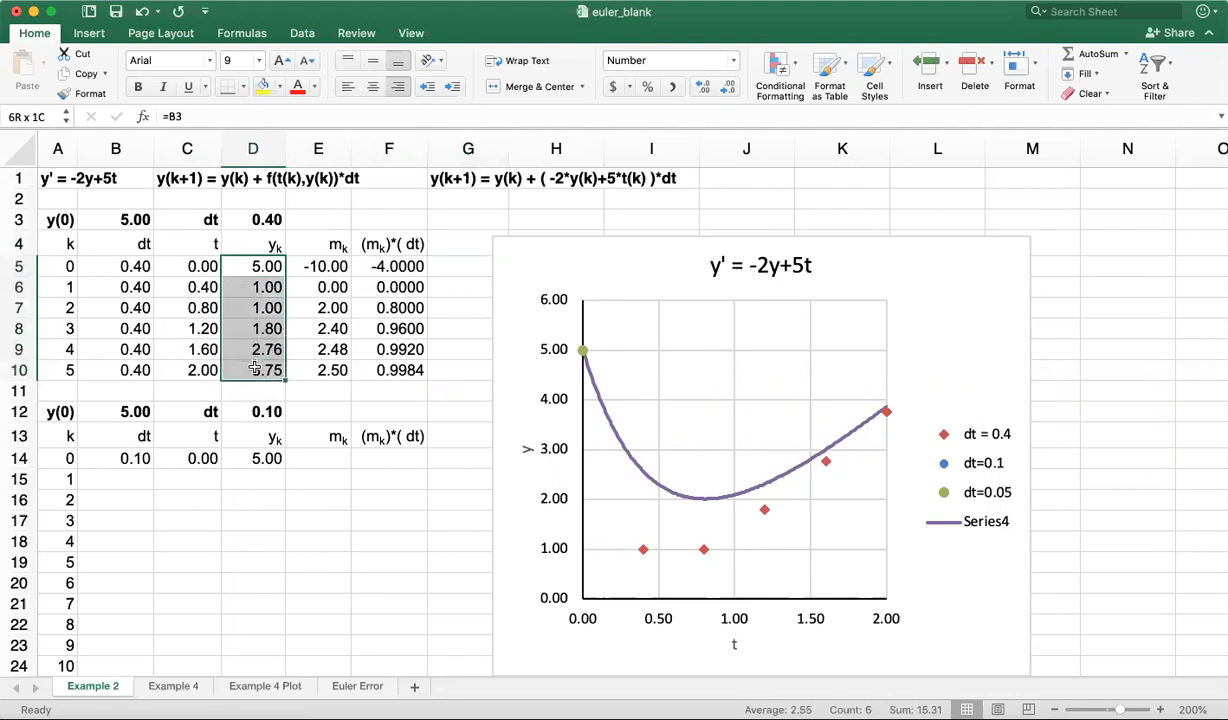
{"action": "left_click", "coordinate": [702, 88]}
{"action": "left_click", "coordinate": [727, 88]}
{"action": "left_click", "coordinate": [705, 89]}
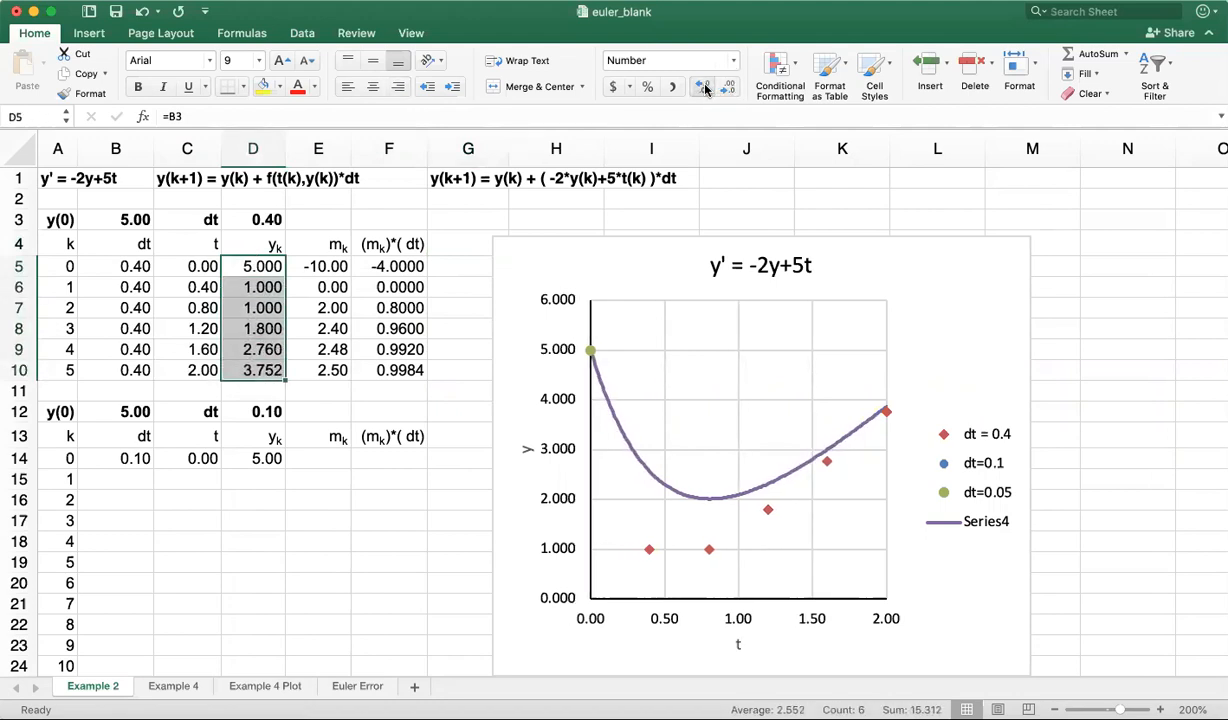
{"action": "left_click", "coordinate": [312, 291]}
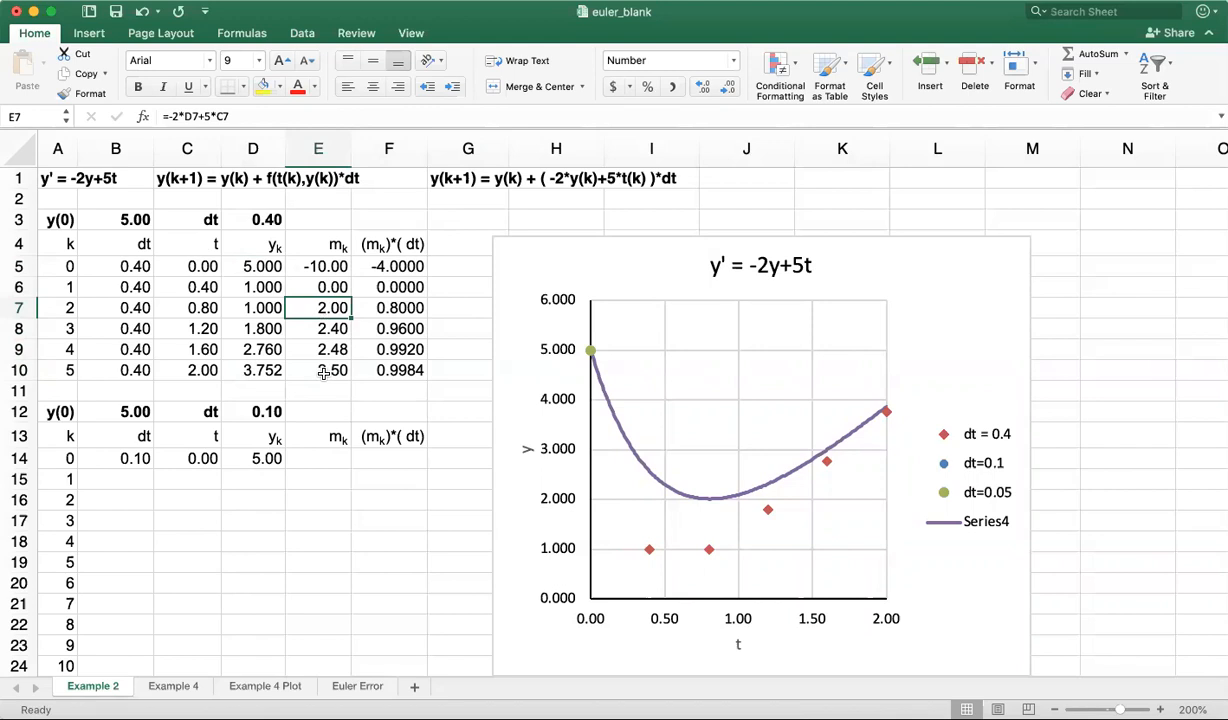
Step: Clear the slope formula in E5 and re-enter it as =-2*D5+5*C5
{"action": "scroll", "coordinate": [1088, 429], "scroll_direction": "down", "scroll_amount": 1}
{"action": "scroll", "coordinate": [1088, 429], "scroll_direction": "down", "scroll_amount": 2}
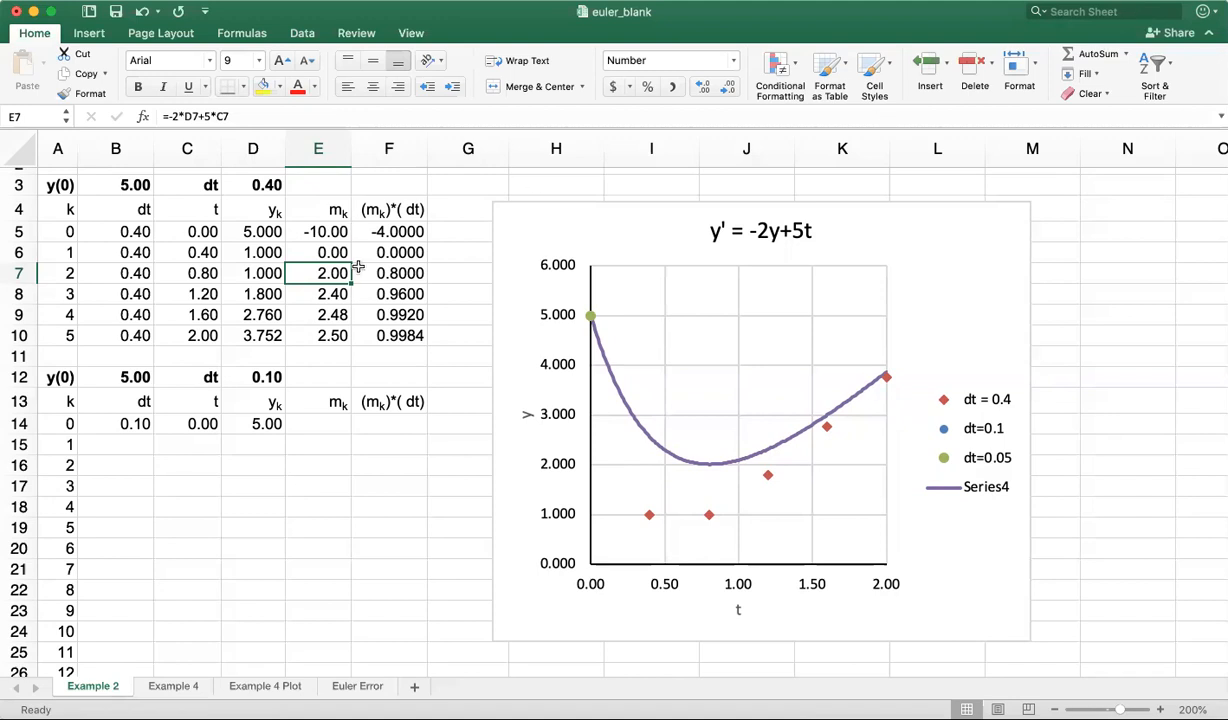
{"action": "left_click", "coordinate": [308, 229]}
{"action": "left_click_drag", "start_coordinate": [245, 116], "coordinate": [157, 110]}
{"action": "key", "text": "BackSpace"}
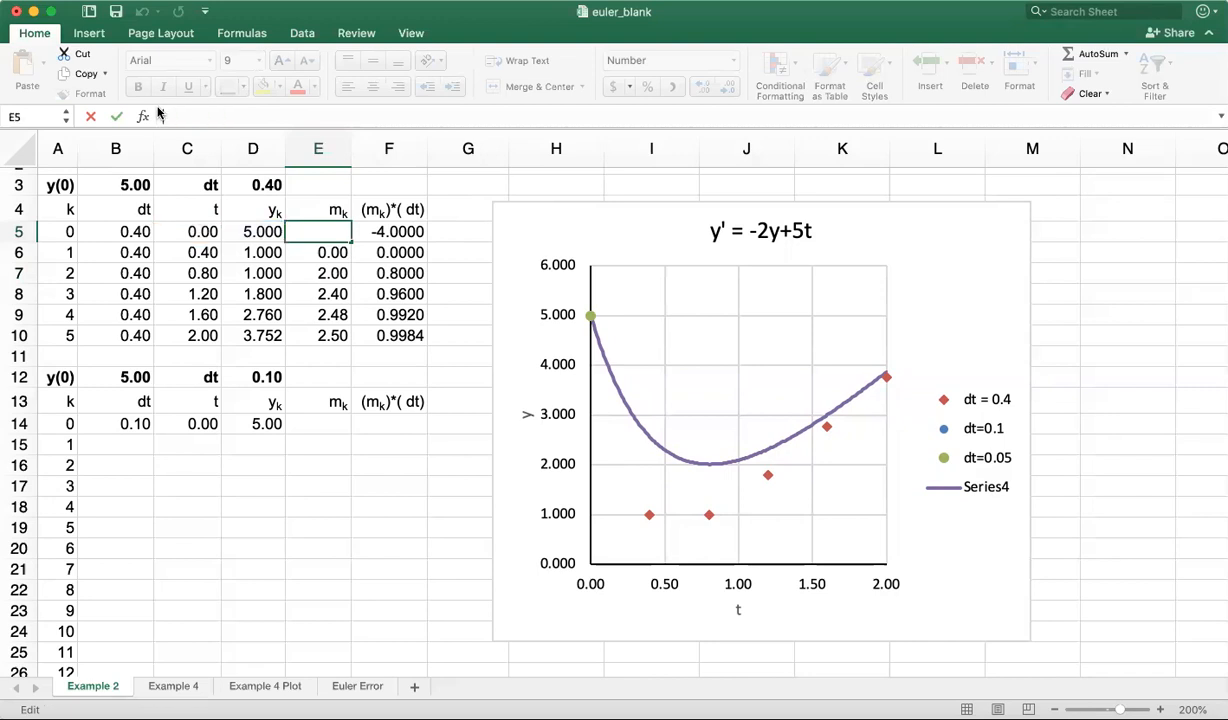
{"action": "type", "text": "="}
{"action": "scroll", "coordinate": [375, 337], "scroll_direction": "up", "scroll_amount": 2}
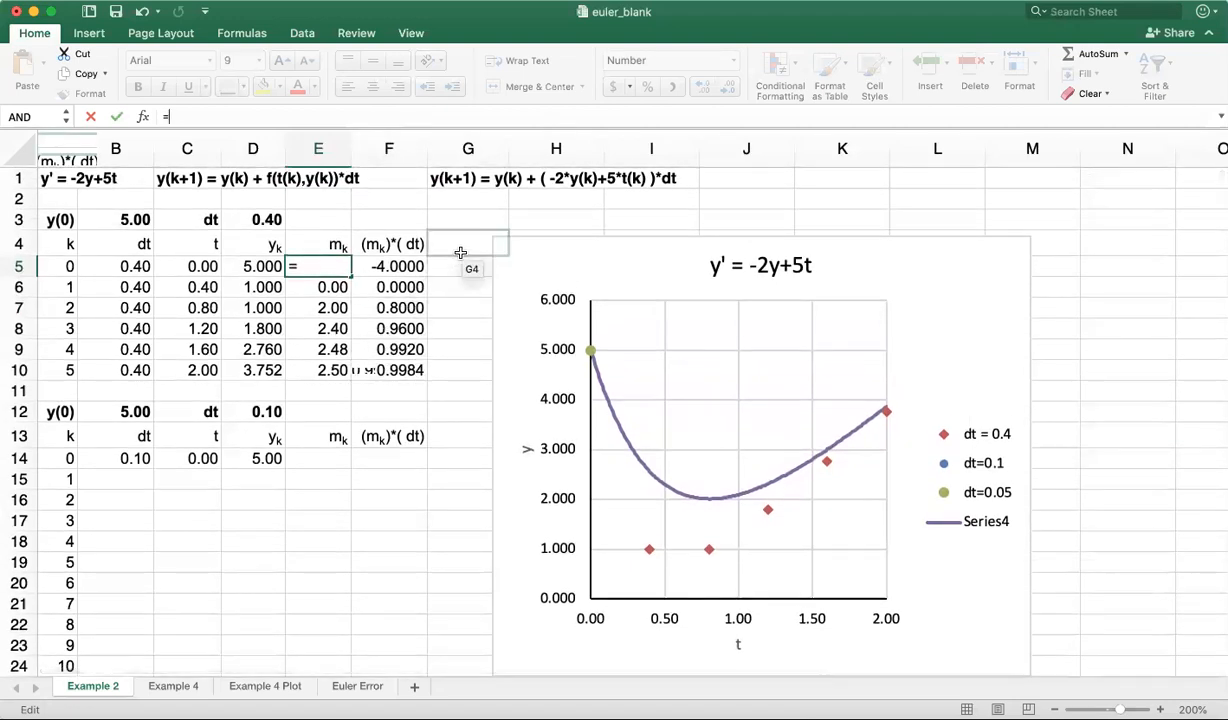
{"action": "type", "text": "-2*"}
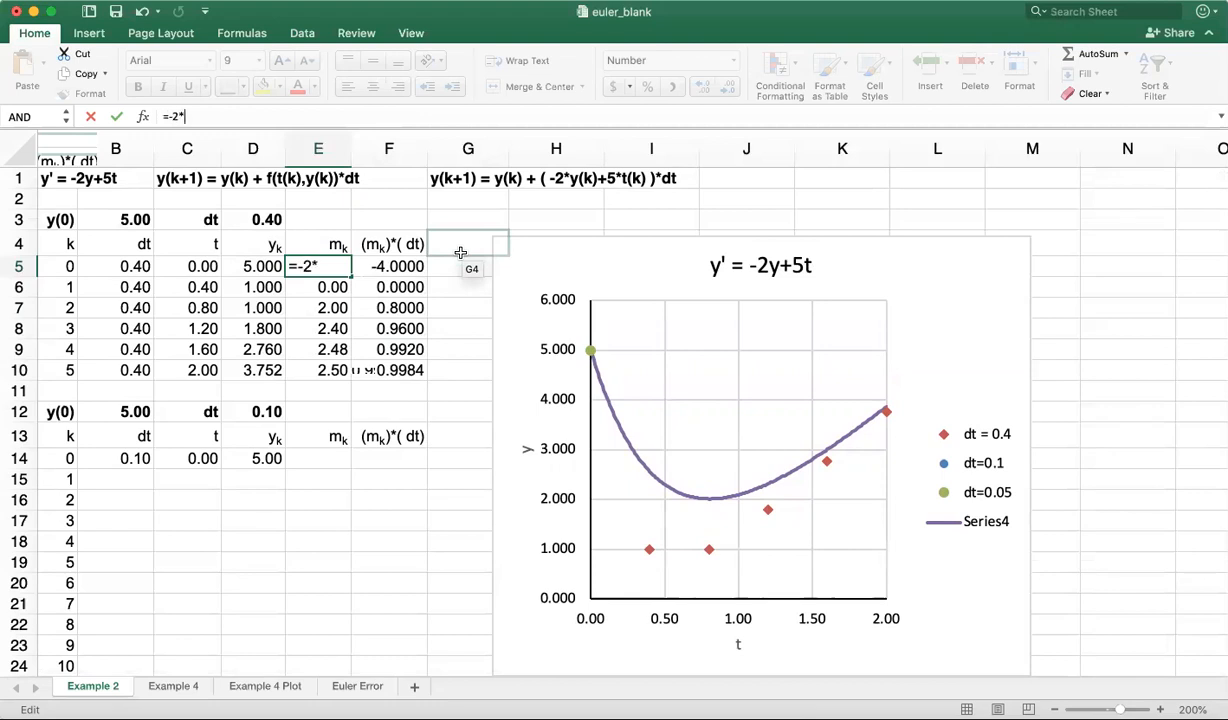
{"action": "left_click", "coordinate": [258, 266]}
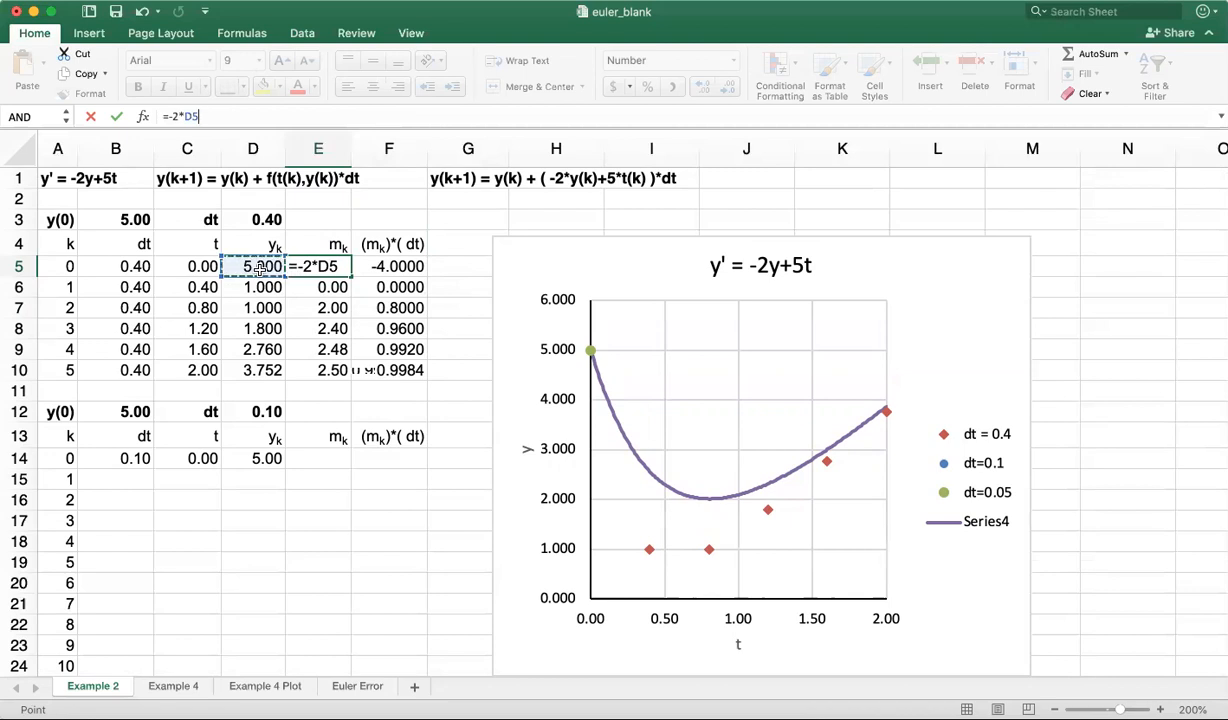
{"action": "type", "text": "+5*"}
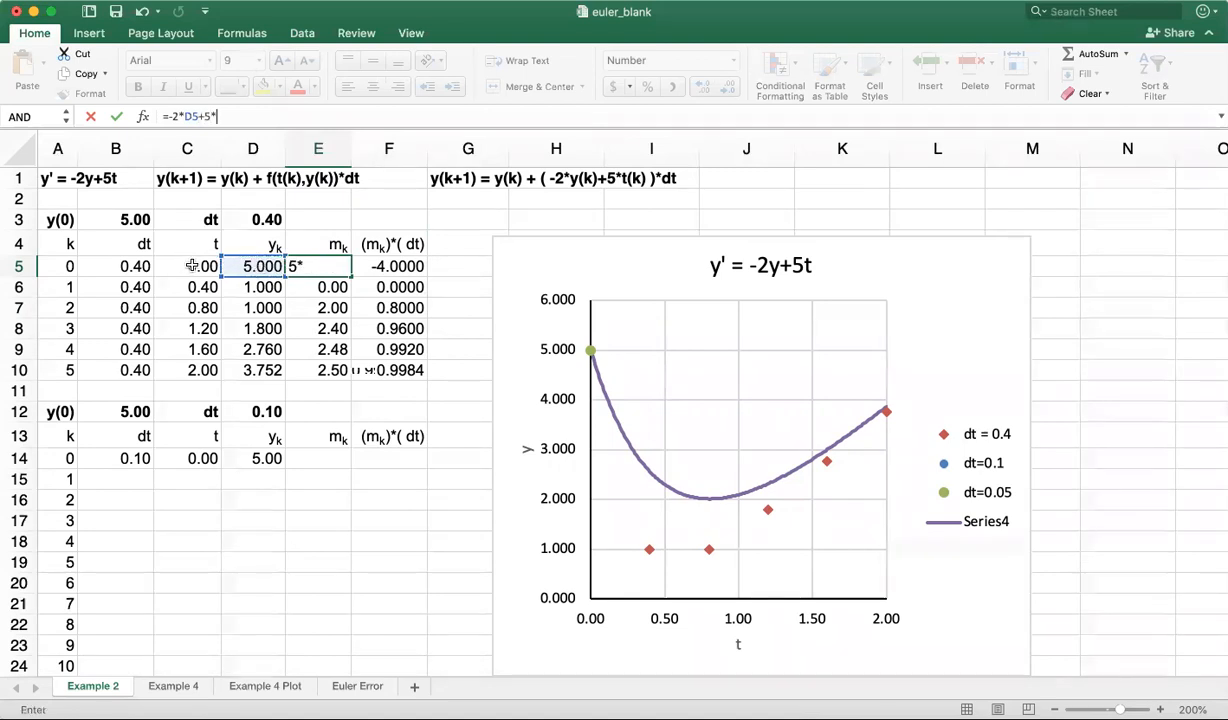
{"action": "left_click", "coordinate": [192, 264]}
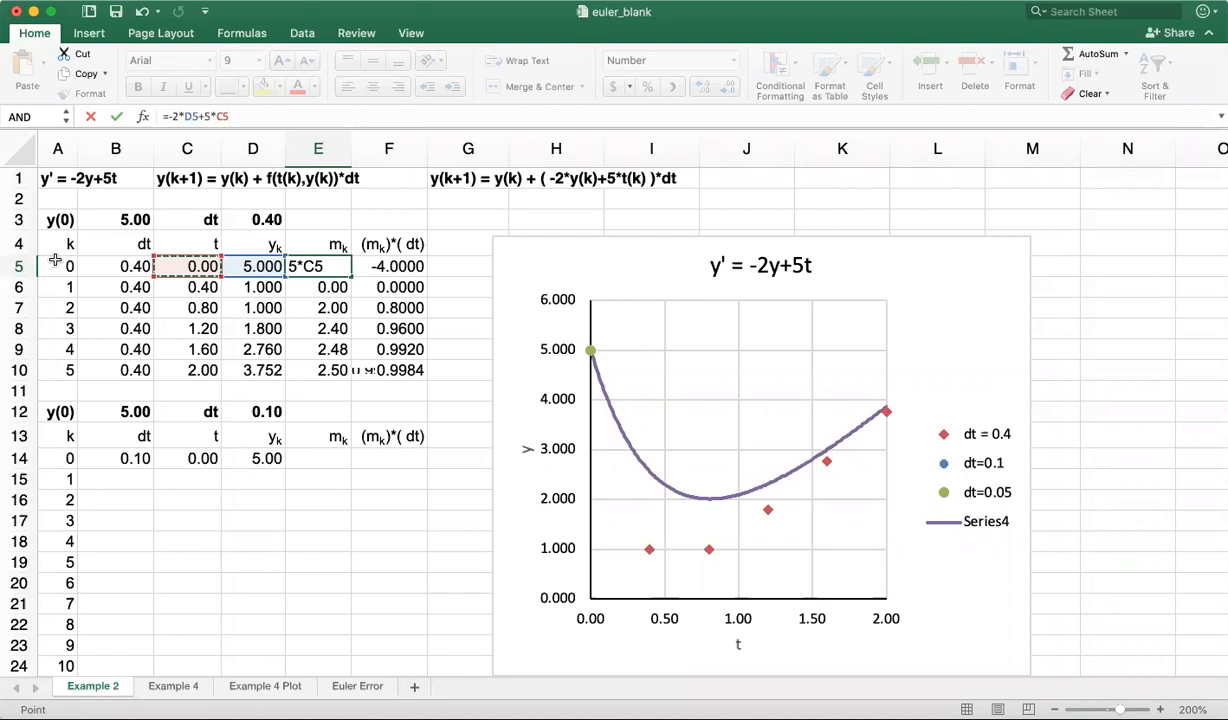
{"action": "key", "text": "Return"}
{"action": "key", "text": "Up"}
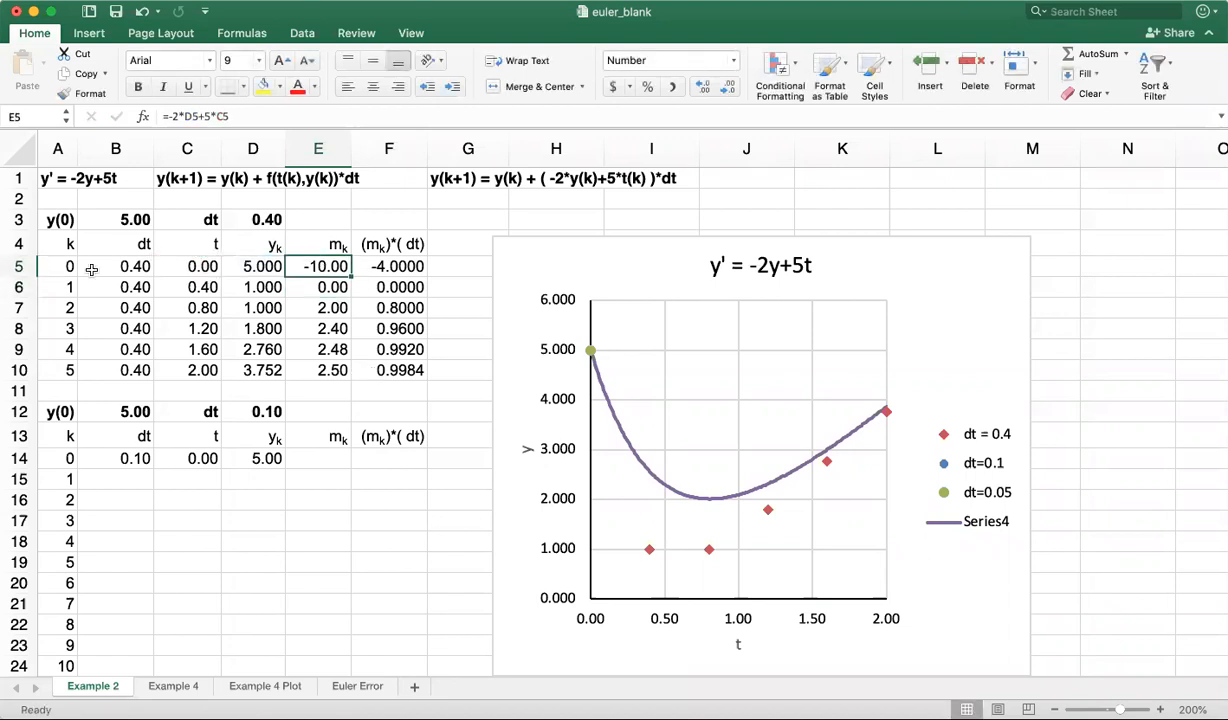
Step: Fill the slope formula from E5 down through E10
{"action": "left_click_drag", "start_coordinate": [349, 276], "coordinate": [343, 372]}
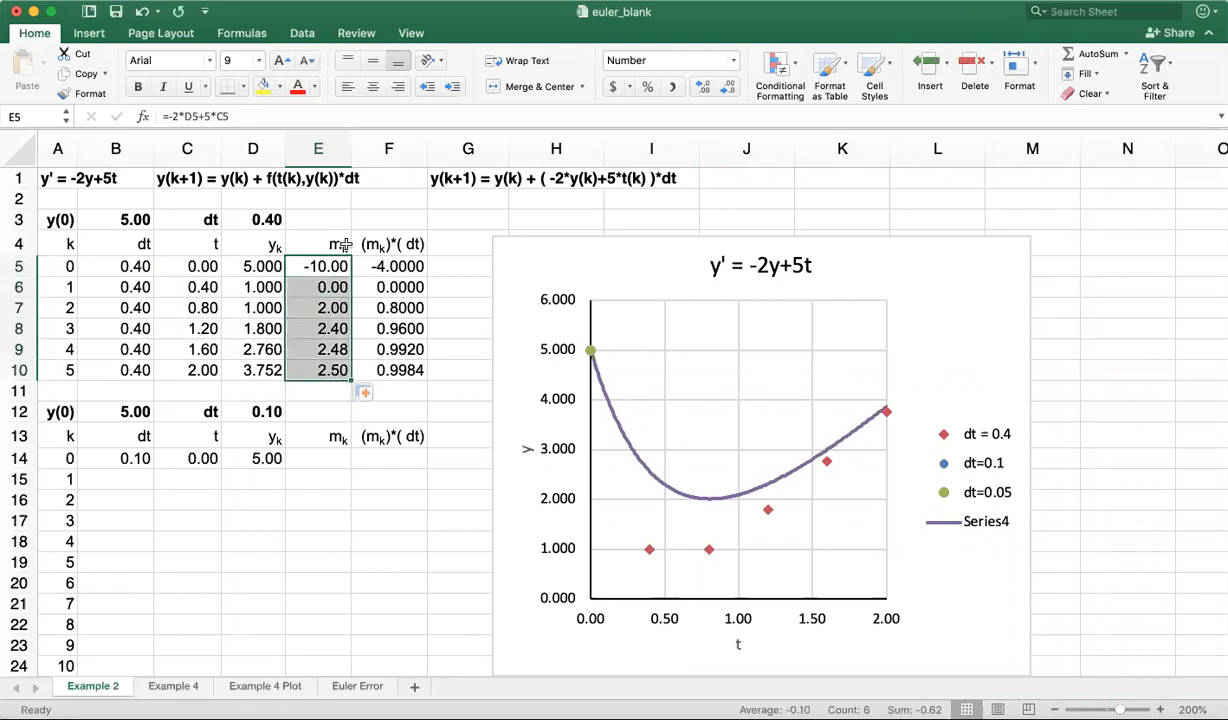
{"action": "left_click", "coordinate": [323, 410]}
{"action": "left_click", "coordinate": [328, 392]}
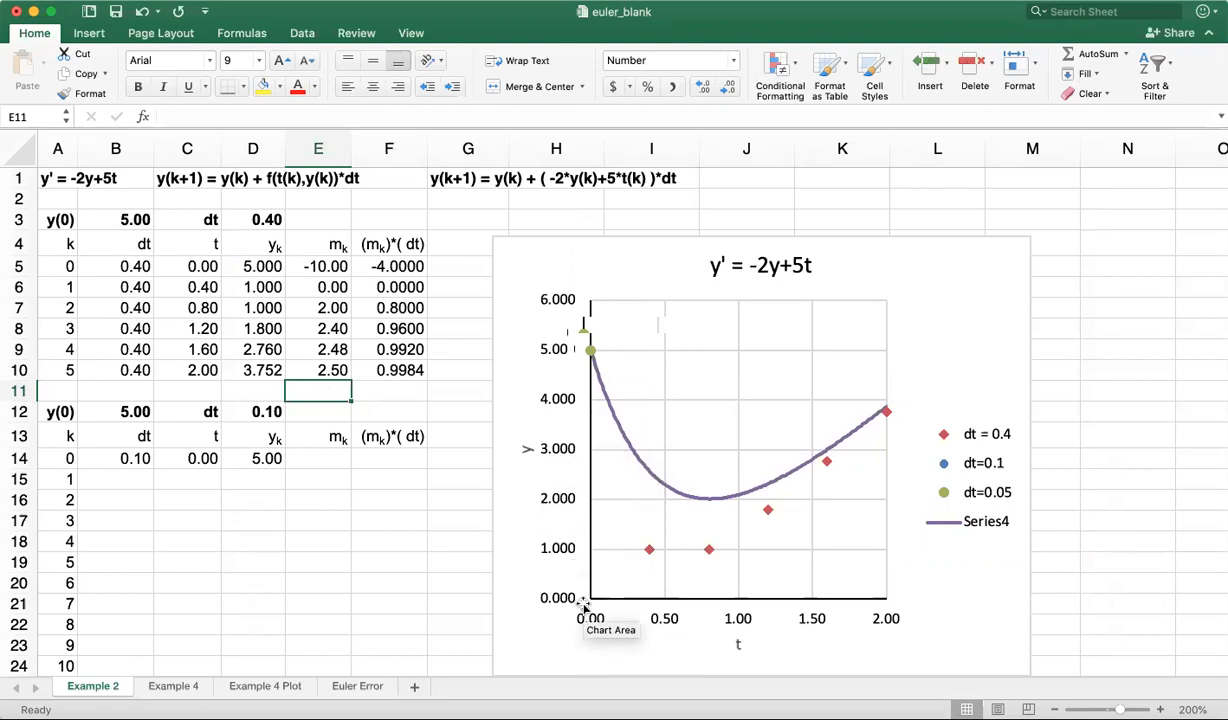
{"action": "mouse_move", "coordinate": [587, 355]}
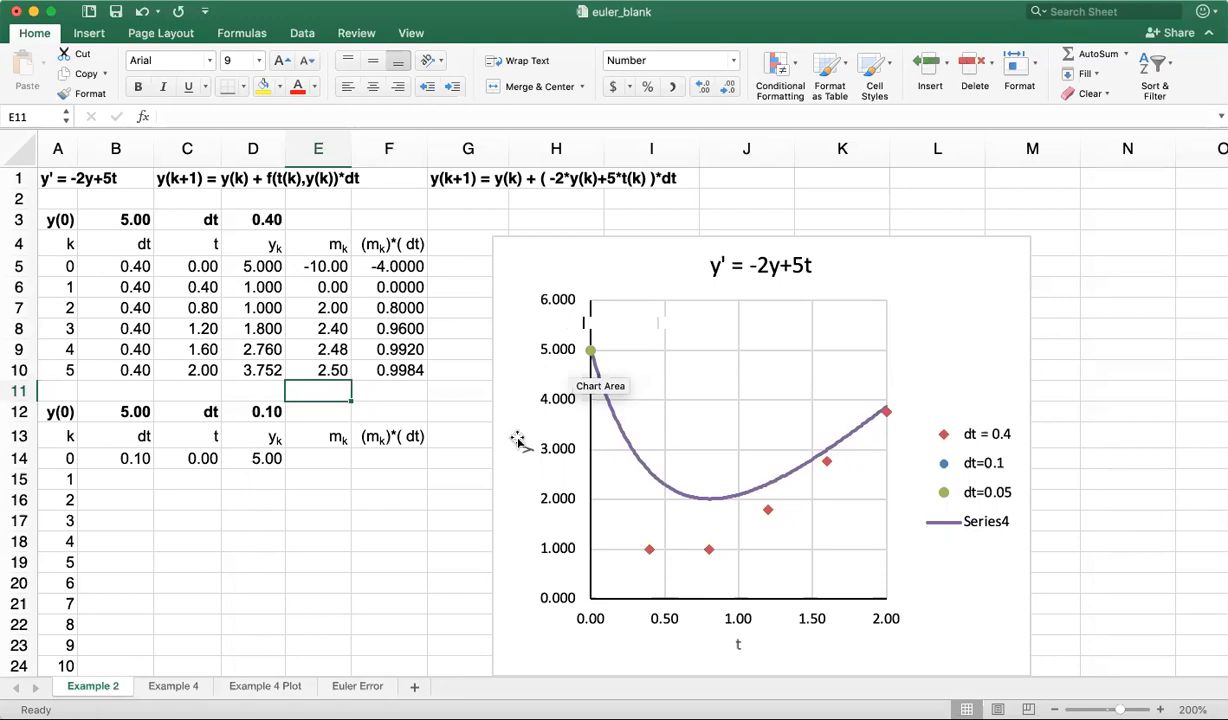
Step: Copy the slope formula from E5 into E14, the k = 0 row of the dt = 0.10 table
{"action": "scroll", "coordinate": [212, 345], "scroll_direction": "down", "scroll_amount": 2}
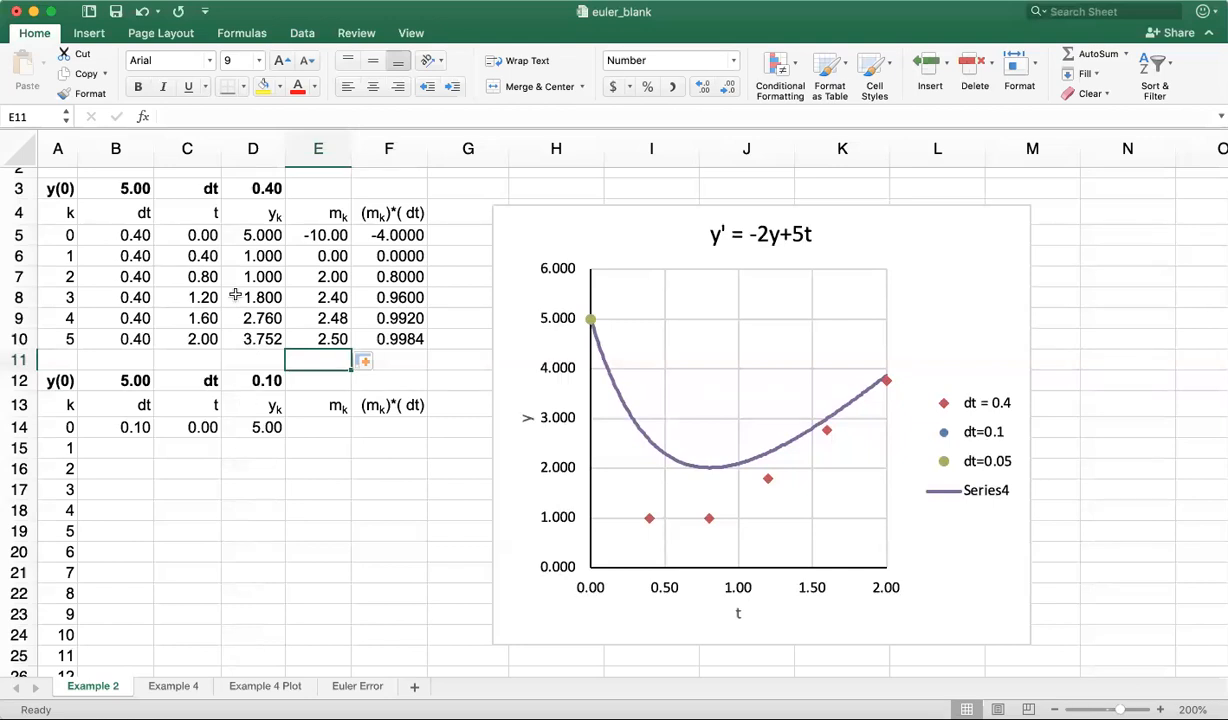
{"action": "left_click", "coordinate": [325, 233]}
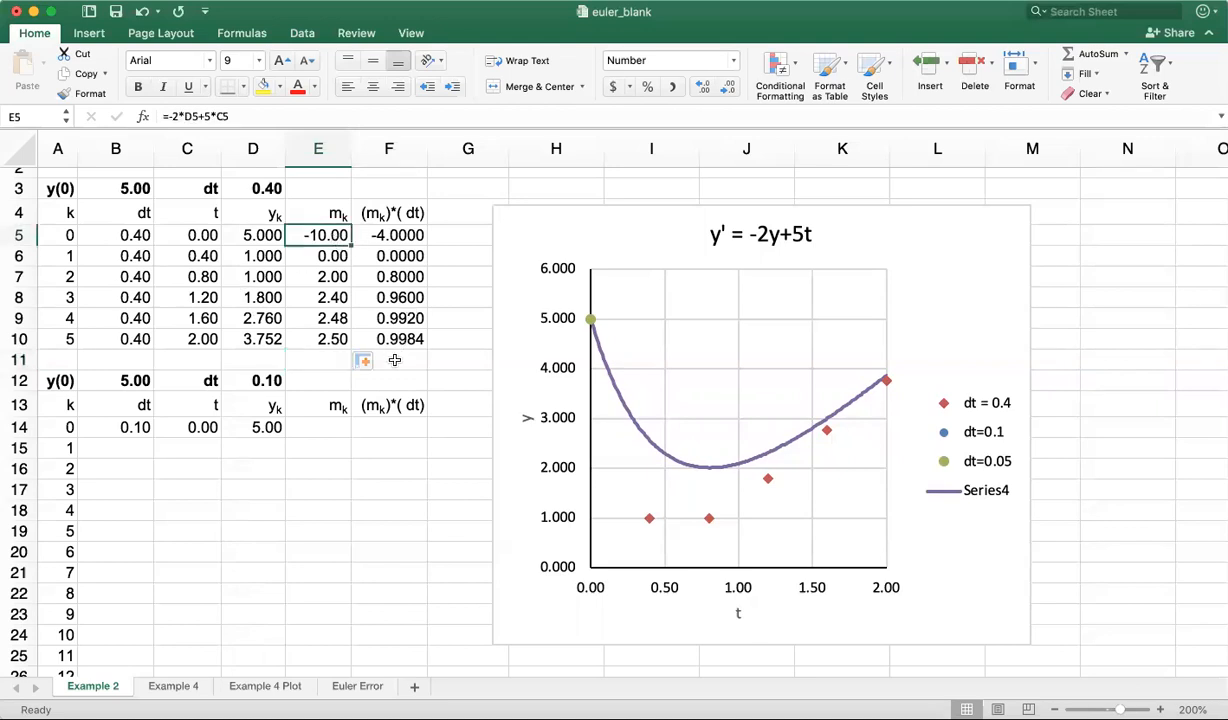
{"action": "key", "text": "super+c"}
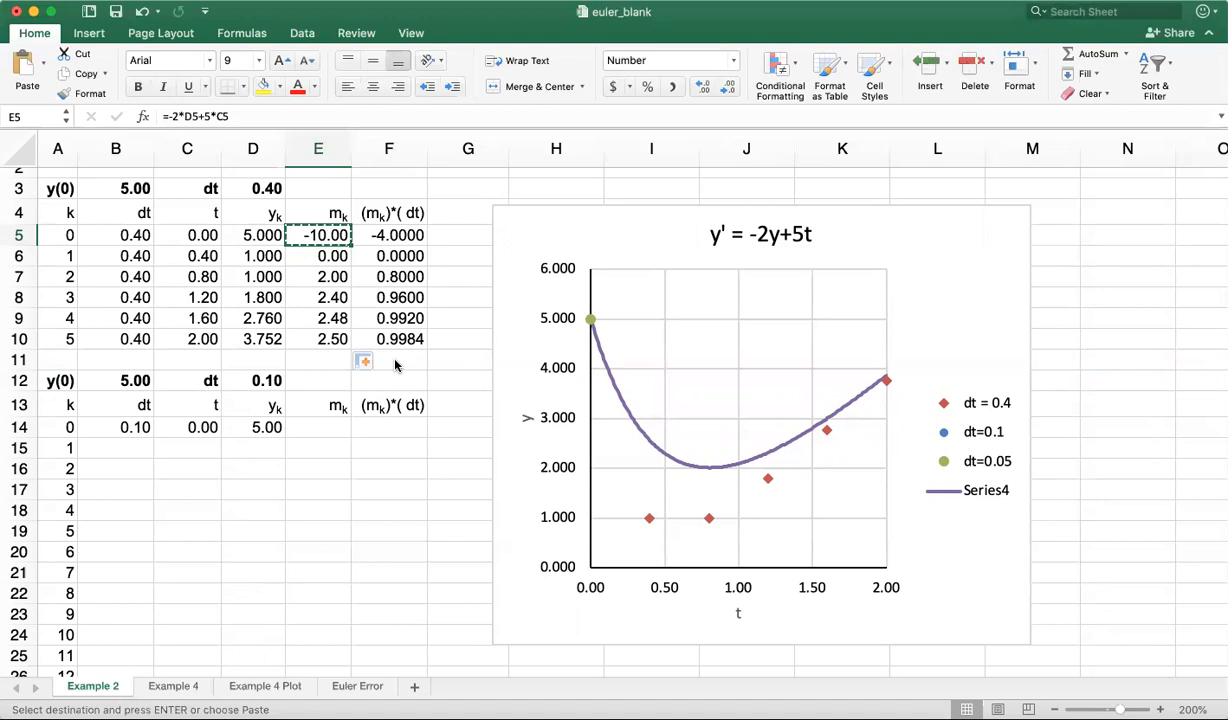
{"action": "scroll", "coordinate": [293, 452], "scroll_direction": "down", "scroll_amount": 1}
{"action": "scroll", "coordinate": [293, 452], "scroll_direction": "up", "scroll_amount": 1}
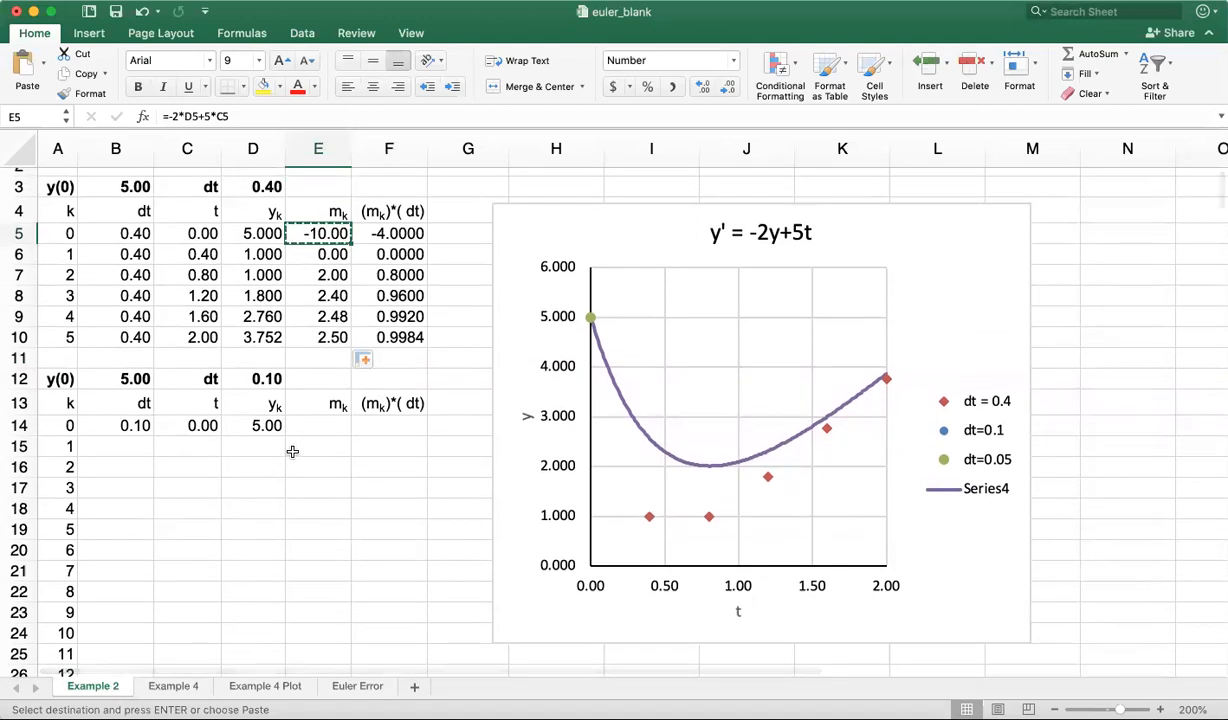
{"action": "left_click", "coordinate": [312, 425]}
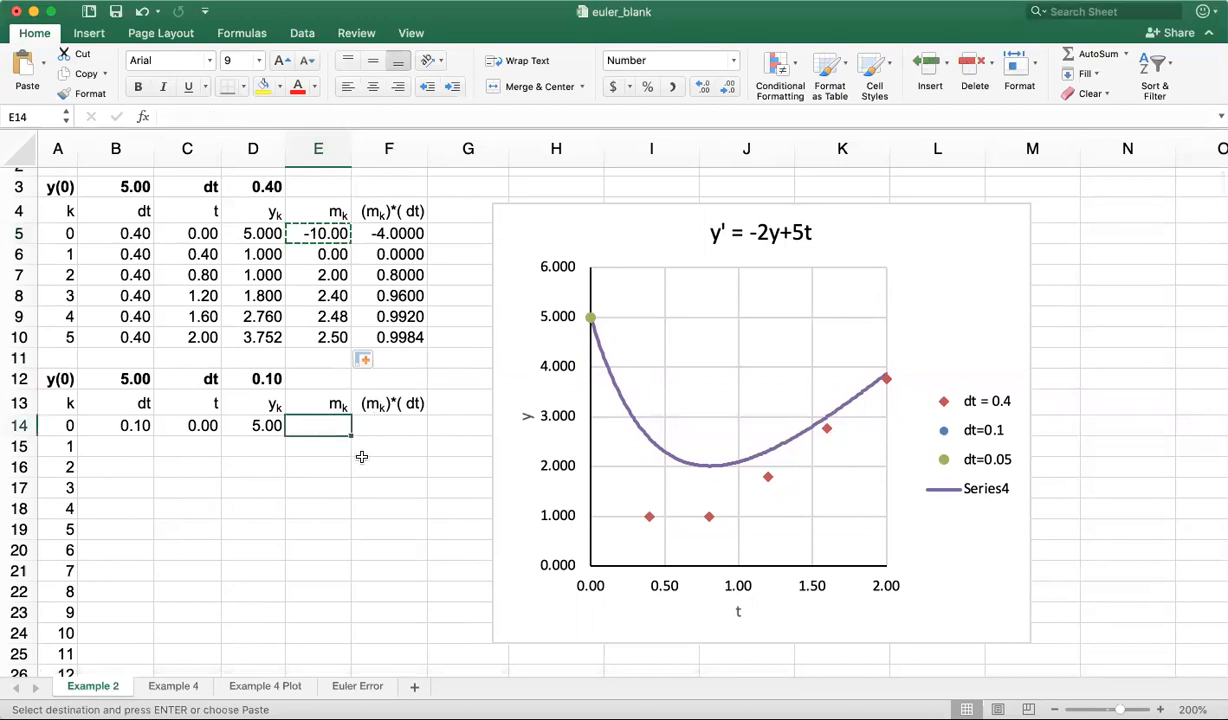
{"action": "key", "text": "super+v"}
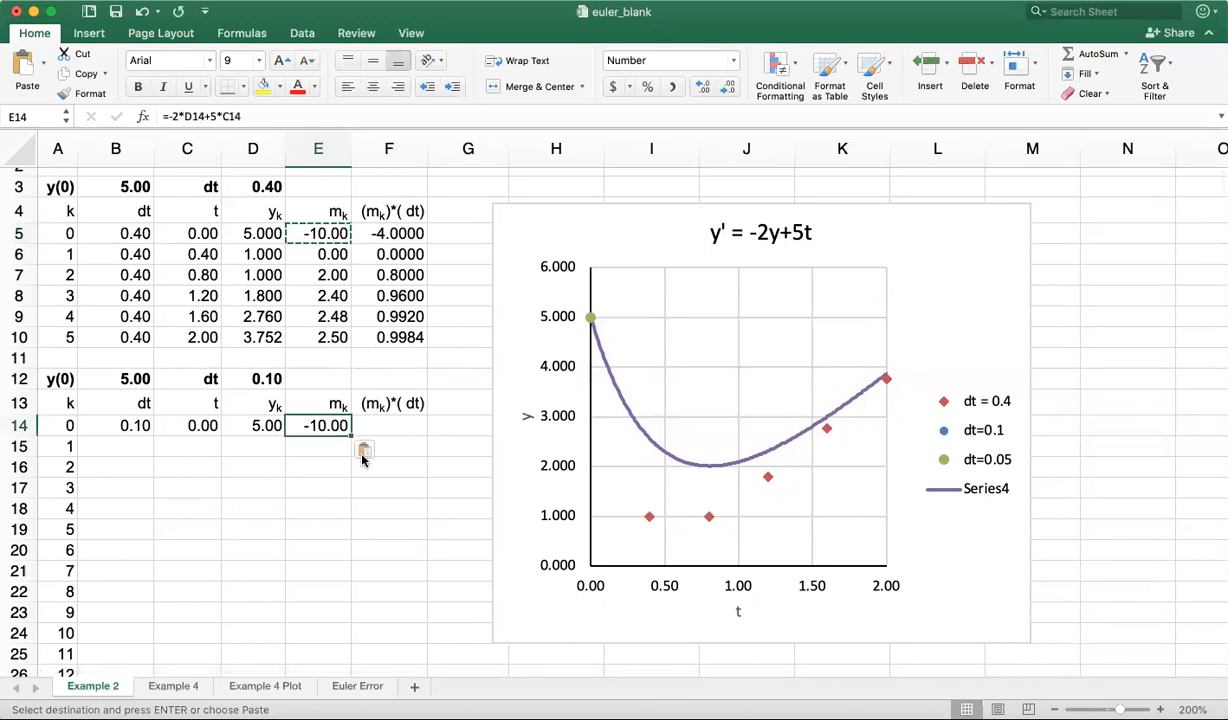
Step: Copy the slope-times-dt formula from F5 into F14
{"action": "left_click", "coordinate": [393, 233]}
{"action": "key", "text": "super+c"}
{"action": "left_click", "coordinate": [393, 425]}
{"action": "key", "text": "super+v"}
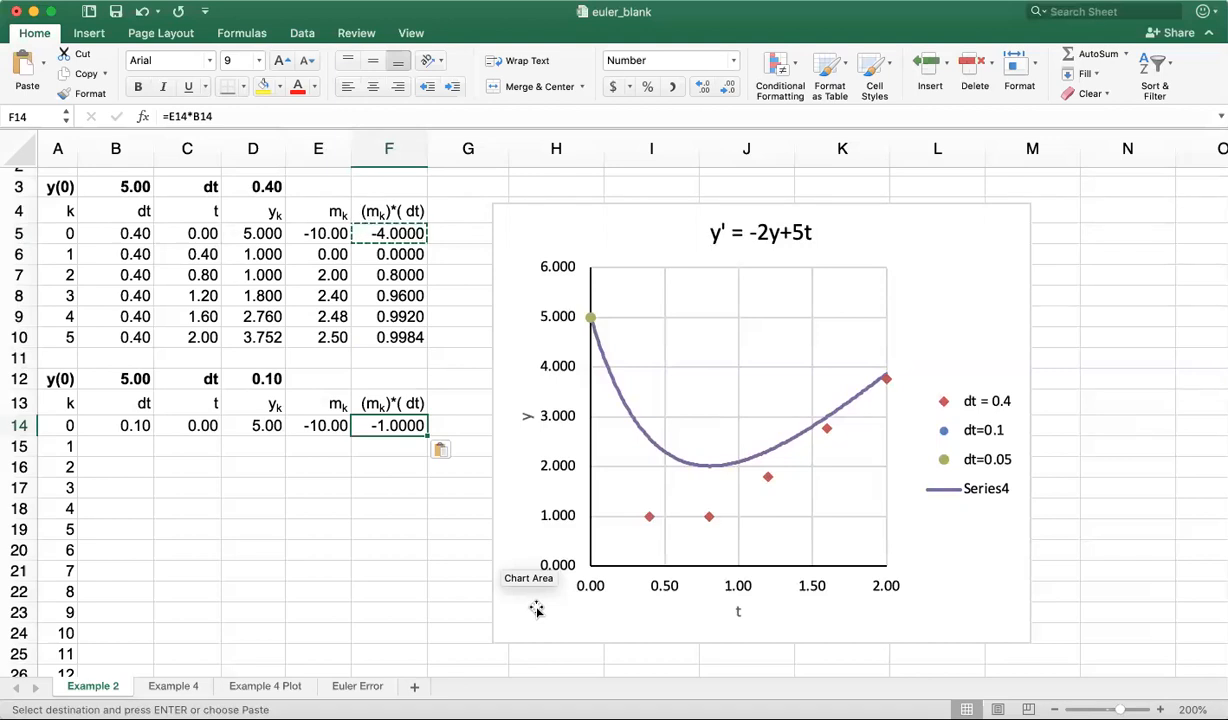
Step: Try to copy the k = 1 row B6:F6 into row 15 of the dt = 0.10 table, and undo the paste
{"action": "scroll", "coordinate": [360, 557], "scroll_direction": "down", "scroll_amount": 1}
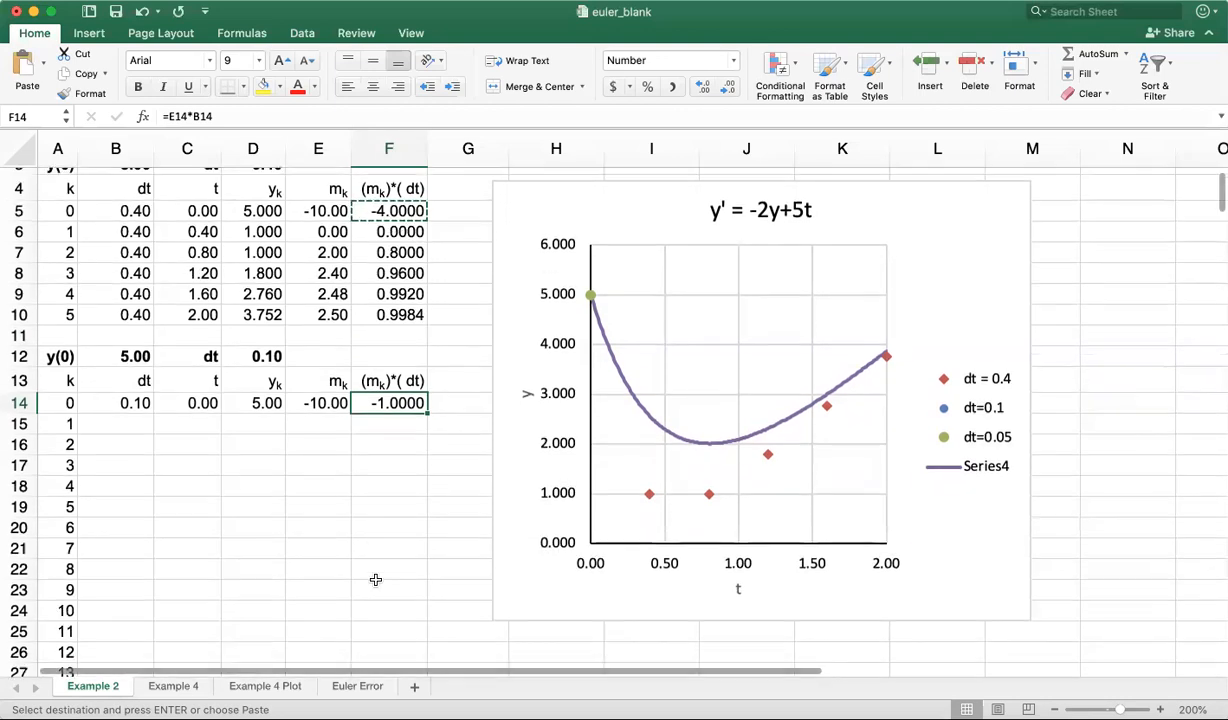
{"action": "scroll", "coordinate": [219, 431], "scroll_direction": "up", "scroll_amount": 1}
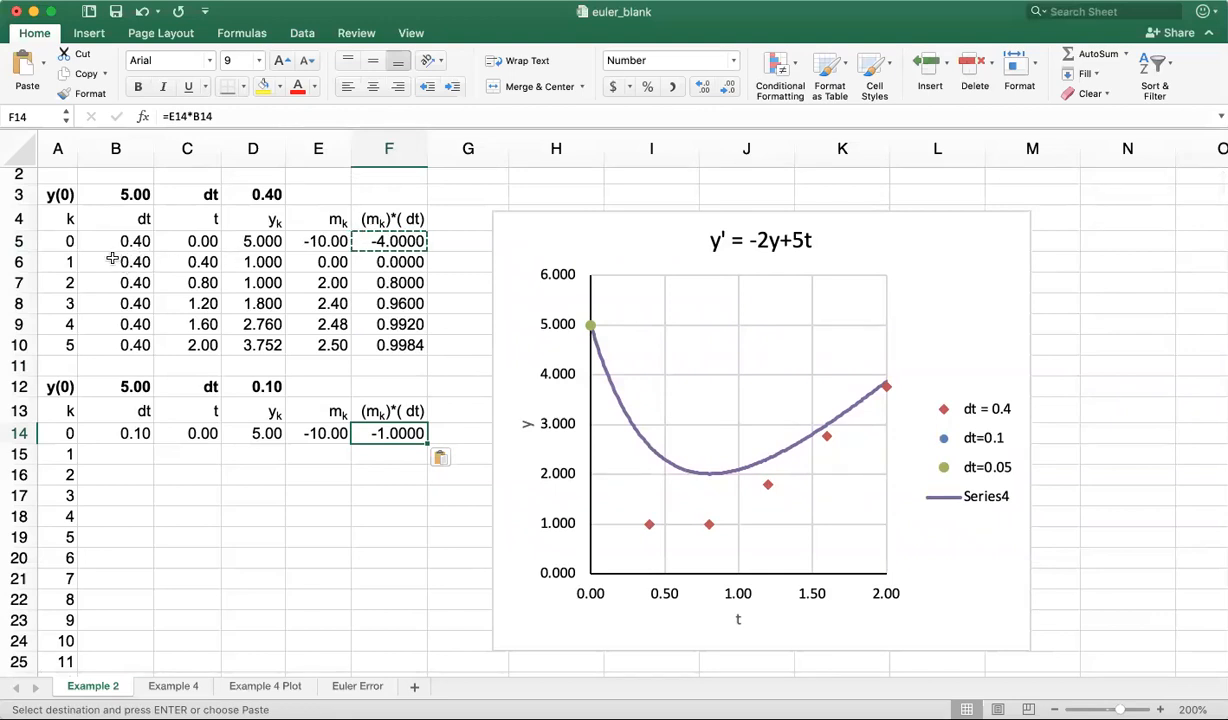
{"action": "left_click_drag", "start_coordinate": [103, 259], "coordinate": [399, 261]}
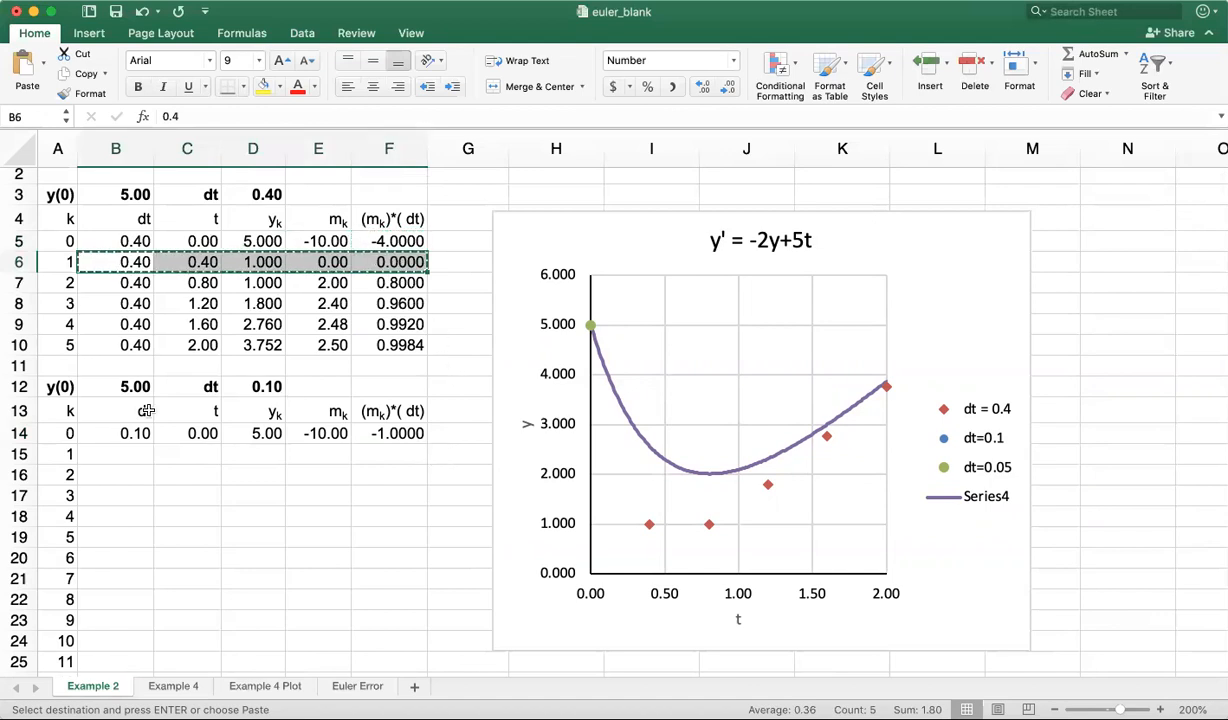
{"action": "key", "text": "super+c"}
{"action": "left_click", "coordinate": [112, 453]}
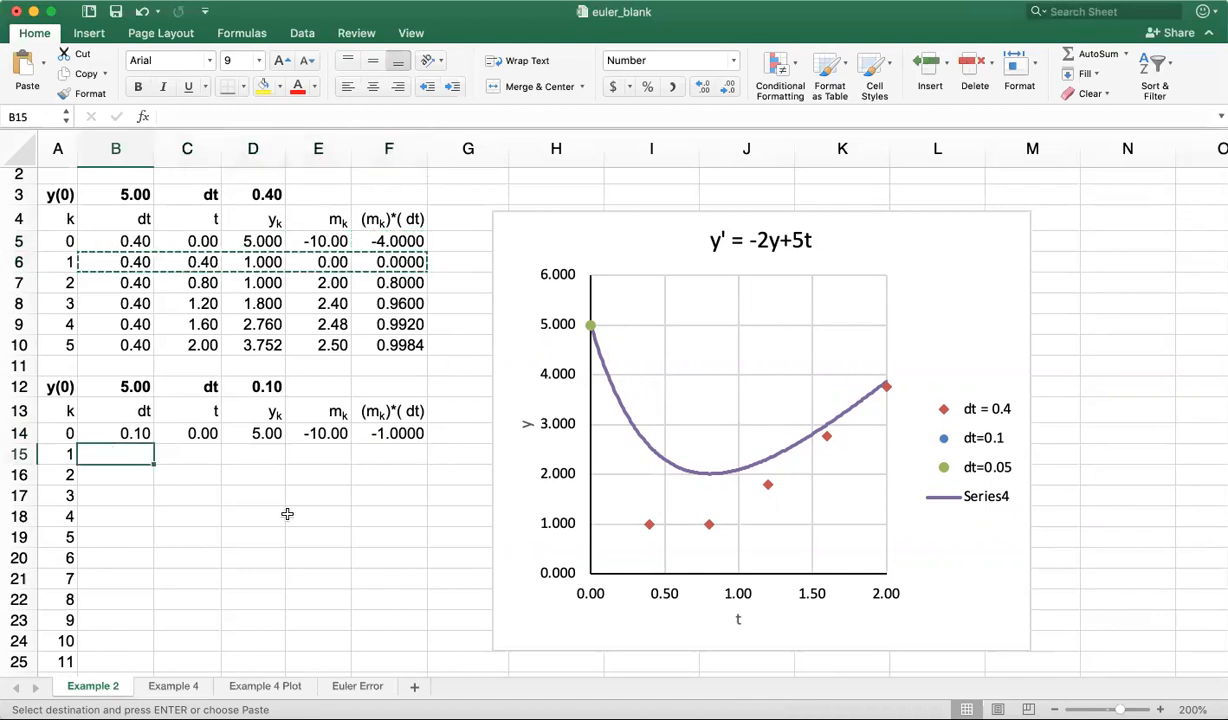
{"action": "key", "text": "super+v"}
{"action": "key", "text": "super+z"}
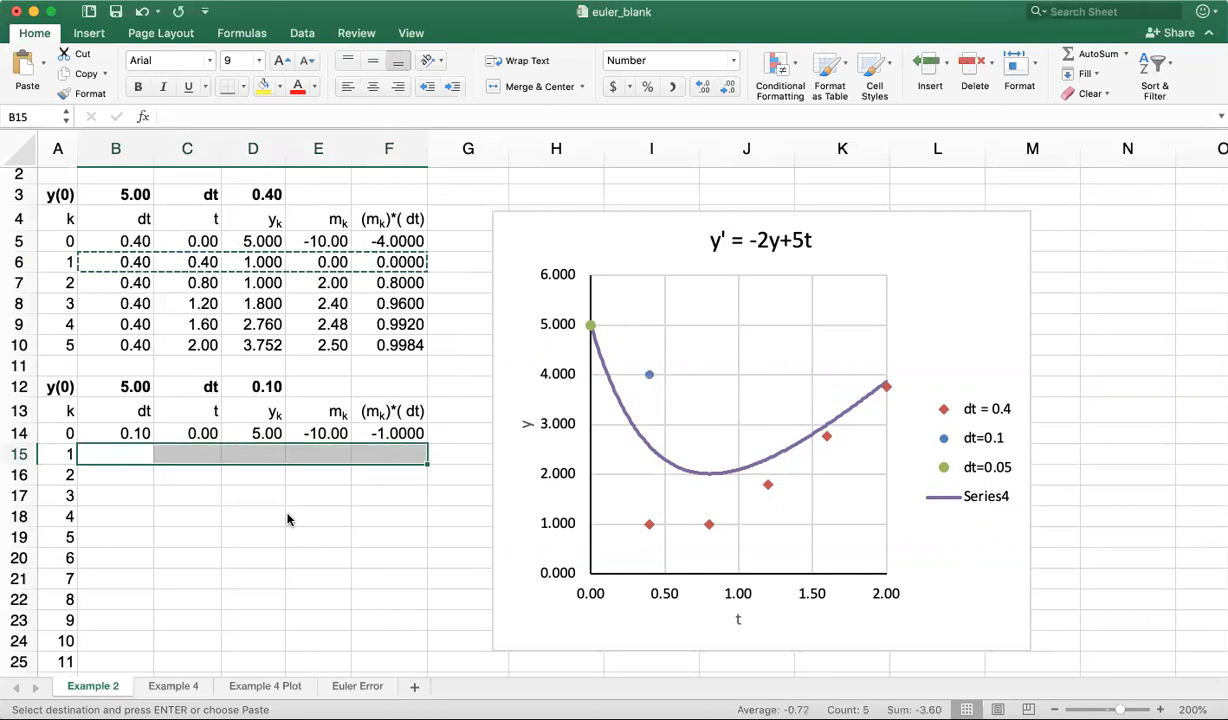
Step: Fill the dt reference formula from B14 down through B34 in the dt = 0.10 table
{"action": "left_click", "coordinate": [128, 259]}
{"action": "left_click", "coordinate": [124, 432]}
{"action": "scroll", "coordinate": [180, 393], "scroll_direction": "down", "scroll_amount": 5}
{"action": "scroll", "coordinate": [180, 393], "scroll_direction": "down", "scroll_amount": 3}
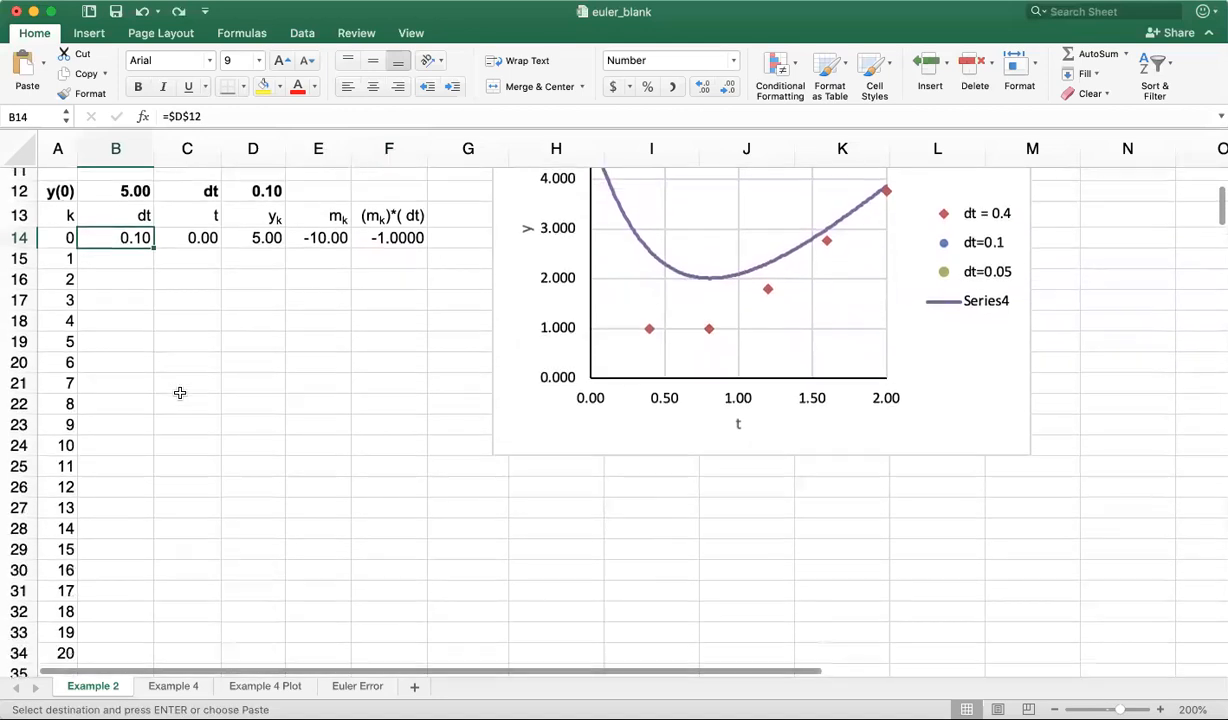
{"action": "left_click_drag", "start_coordinate": [150, 222], "coordinate": [126, 649]}
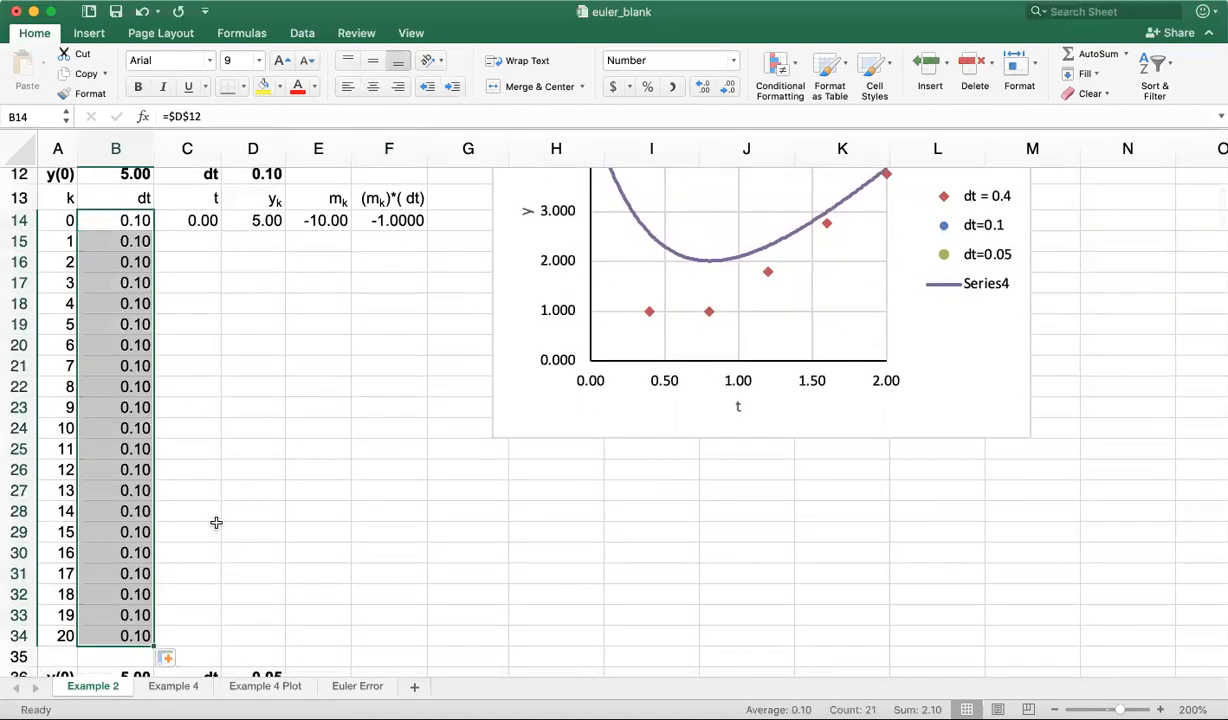
Step: Copy the k = 1 formulas C6:F6 of the dt = 0.40 table into C15:F15
{"action": "scroll", "coordinate": [247, 521], "scroll_direction": "up", "scroll_amount": 8}
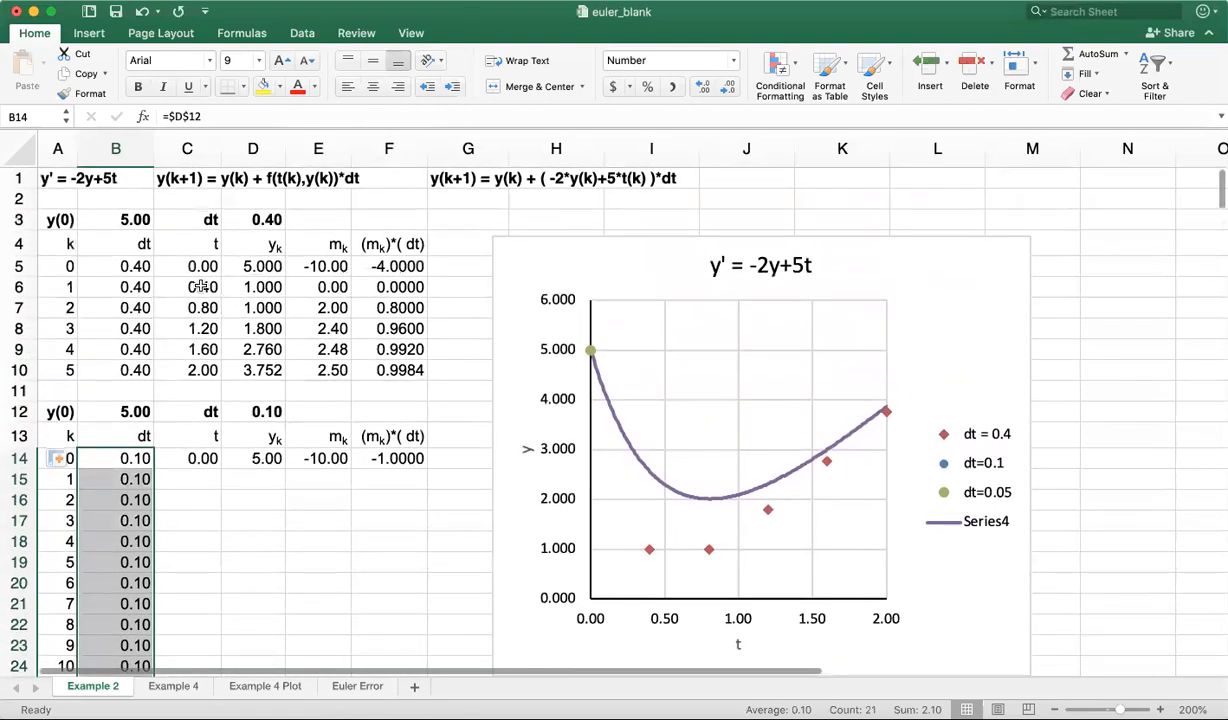
{"action": "left_click_drag", "start_coordinate": [190, 287], "coordinate": [378, 288]}
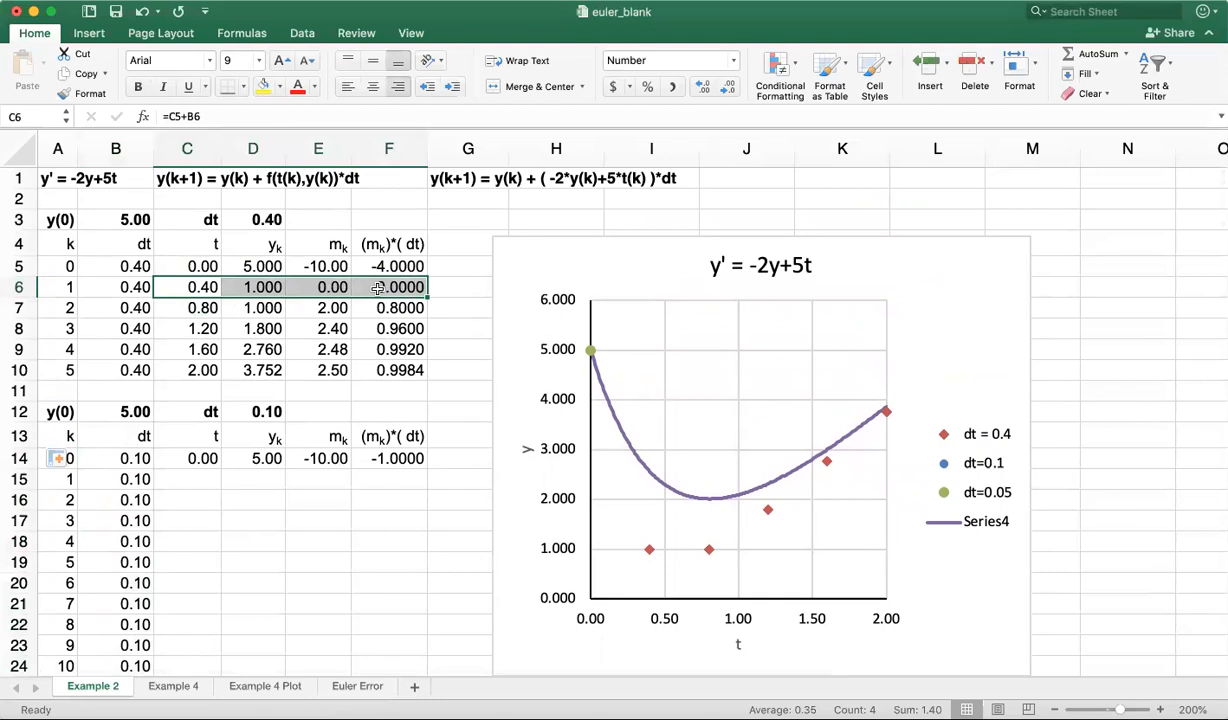
{"action": "key", "text": "super+c"}
{"action": "left_click", "coordinate": [194, 481]}
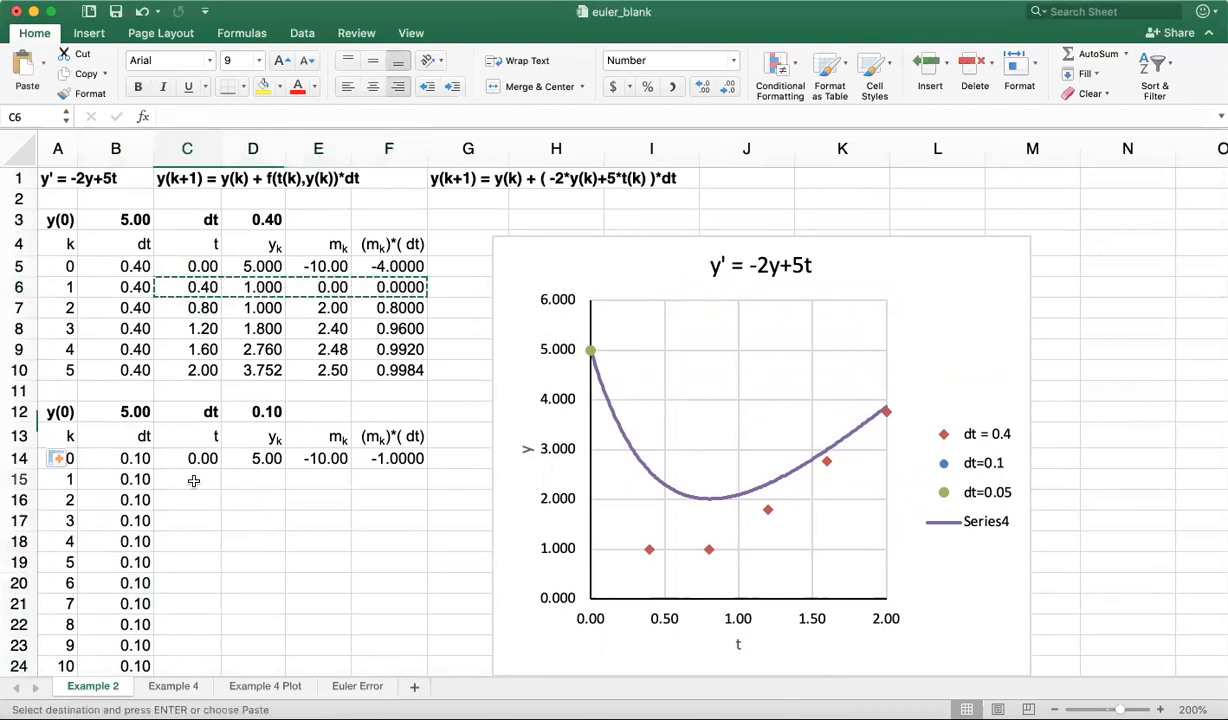
{"action": "key", "text": "super+v"}
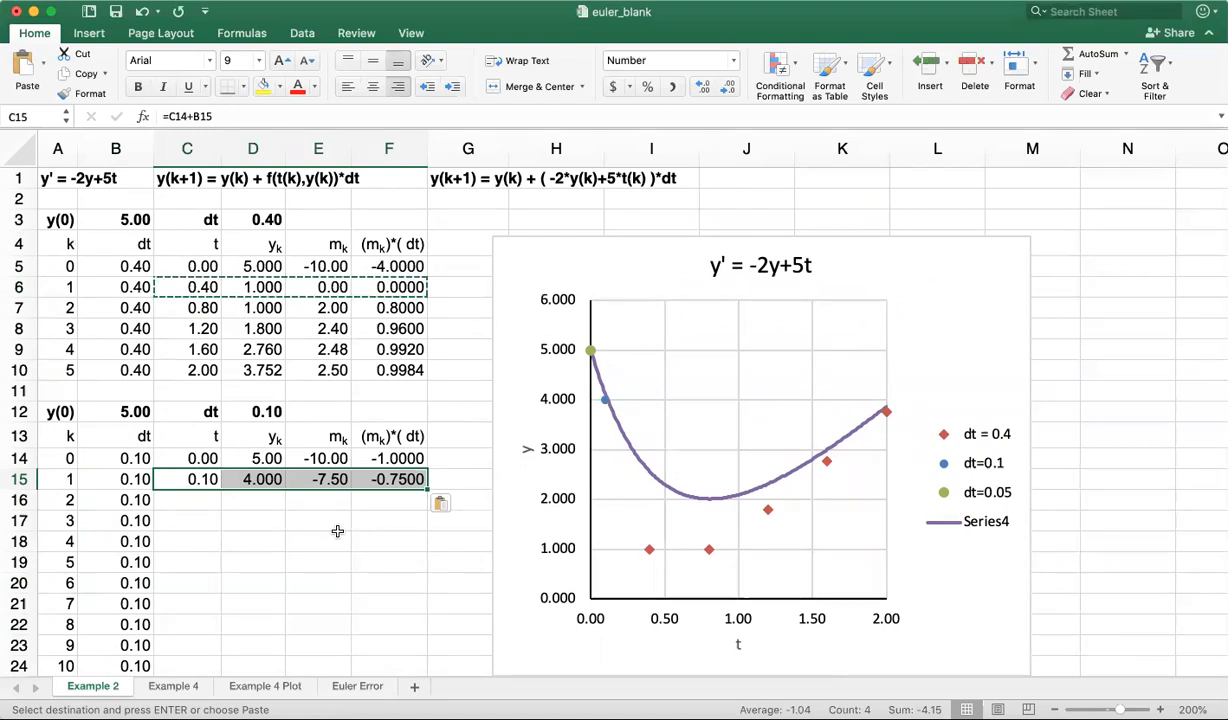
Step: Check the pasted formulas in row 15 and fill C15:F15 down through row 34
{"action": "left_click", "coordinate": [255, 502]}
{"action": "left_click", "coordinate": [265, 481]}
{"action": "left_click", "coordinate": [330, 480]}
{"action": "left_click", "coordinate": [388, 479]}
{"action": "scroll", "coordinate": [290, 480], "scroll_direction": "down", "scroll_amount": 5}
{"action": "scroll", "coordinate": [292, 479], "scroll_direction": "down", "scroll_amount": 2}
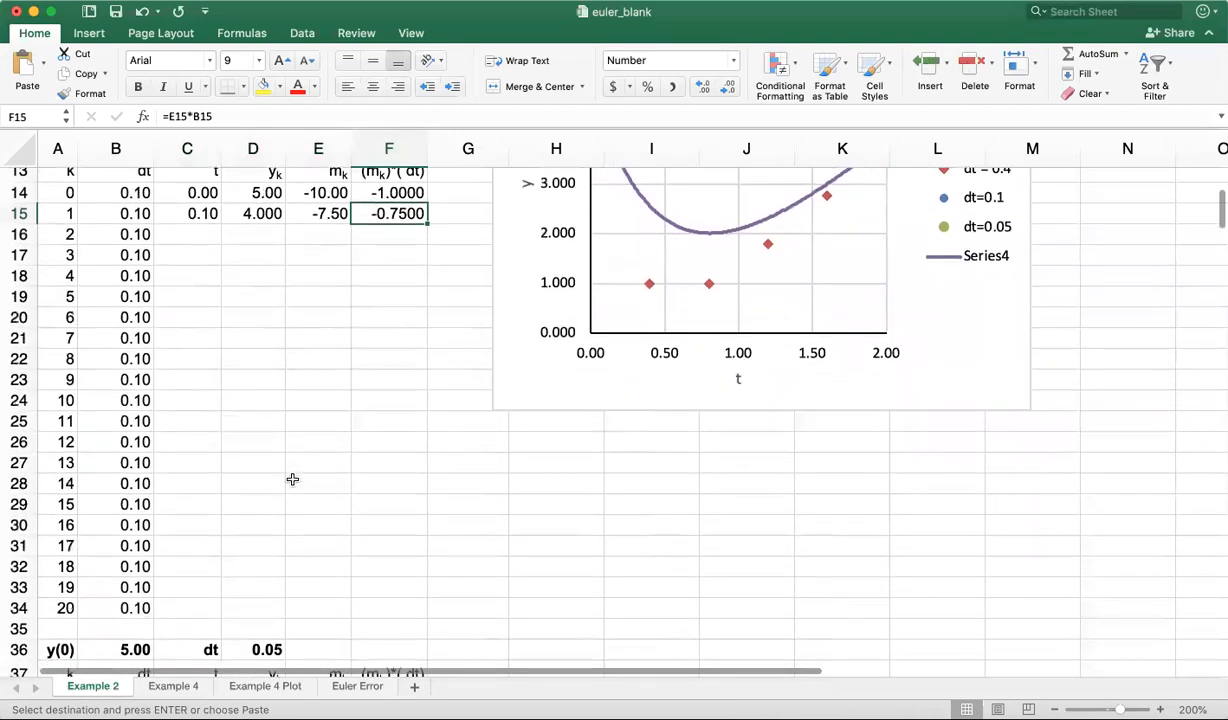
{"action": "scroll", "coordinate": [176, 271], "scroll_direction": "up", "scroll_amount": 2}
{"action": "left_click_drag", "start_coordinate": [192, 252], "coordinate": [408, 647]}
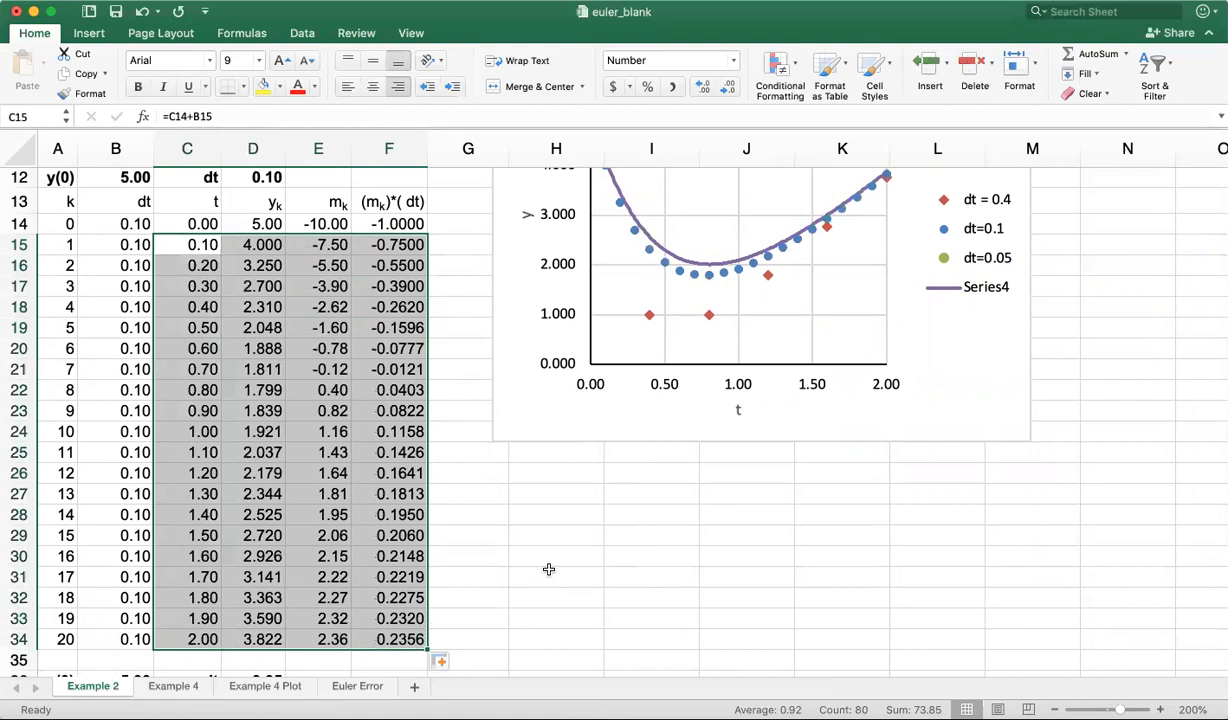
Step: Zoom the sheet out to 150% and refill the dt formula from B14 down through B34
{"action": "scroll", "coordinate": [549, 569], "scroll_direction": "up", "scroll_amount": 5}
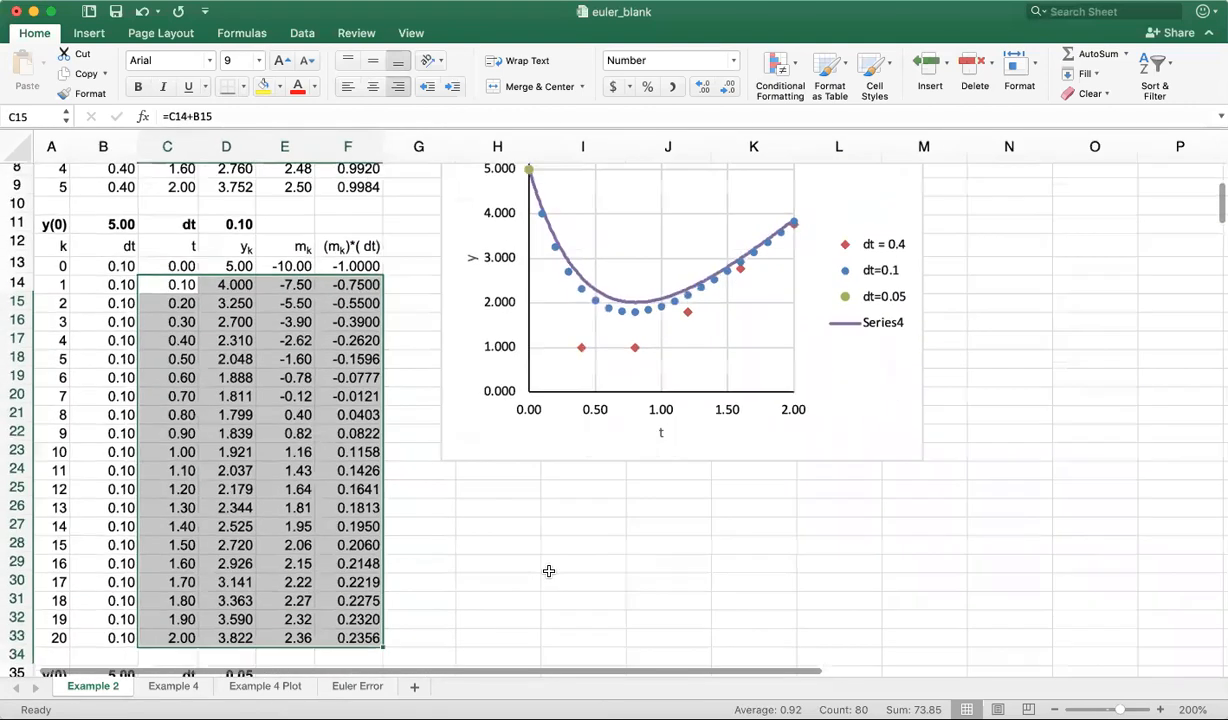
{"action": "scroll", "coordinate": [549, 571], "scroll_direction": "up", "scroll_amount": 1}
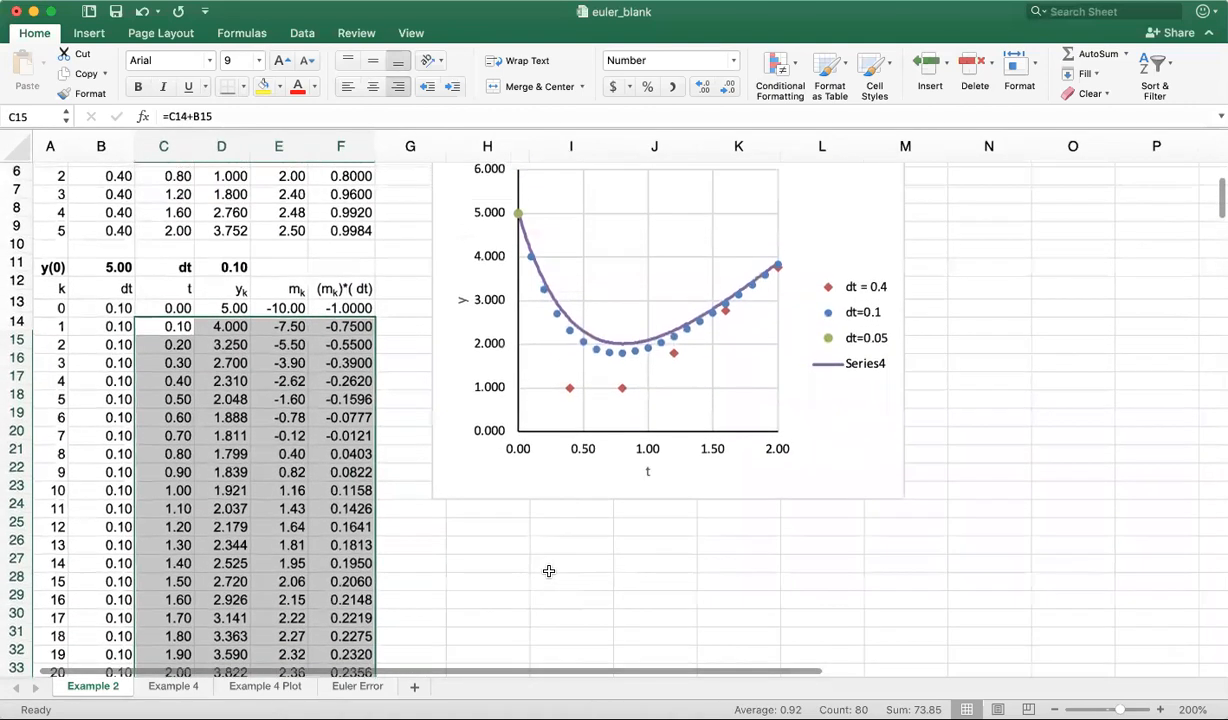
{"action": "scroll", "coordinate": [549, 576], "scroll_direction": "down", "scroll_amount": 3}
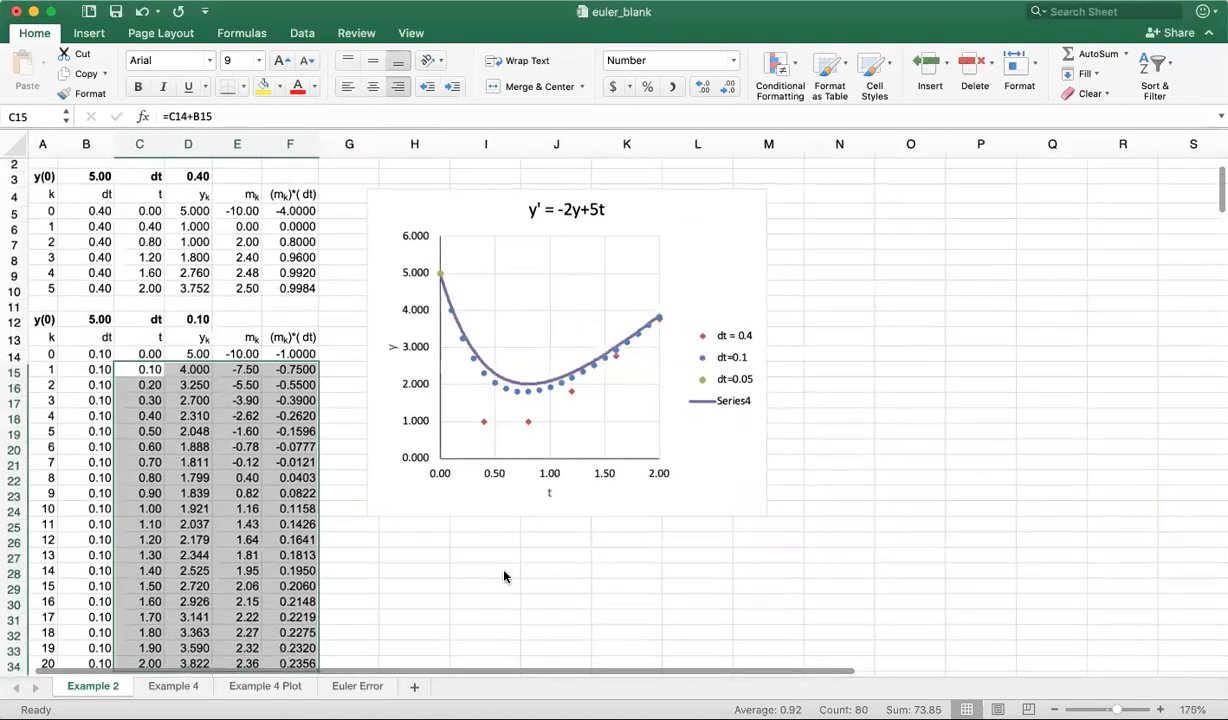
{"action": "scroll", "coordinate": [504, 577], "scroll_direction": "up", "scroll_amount": 1}
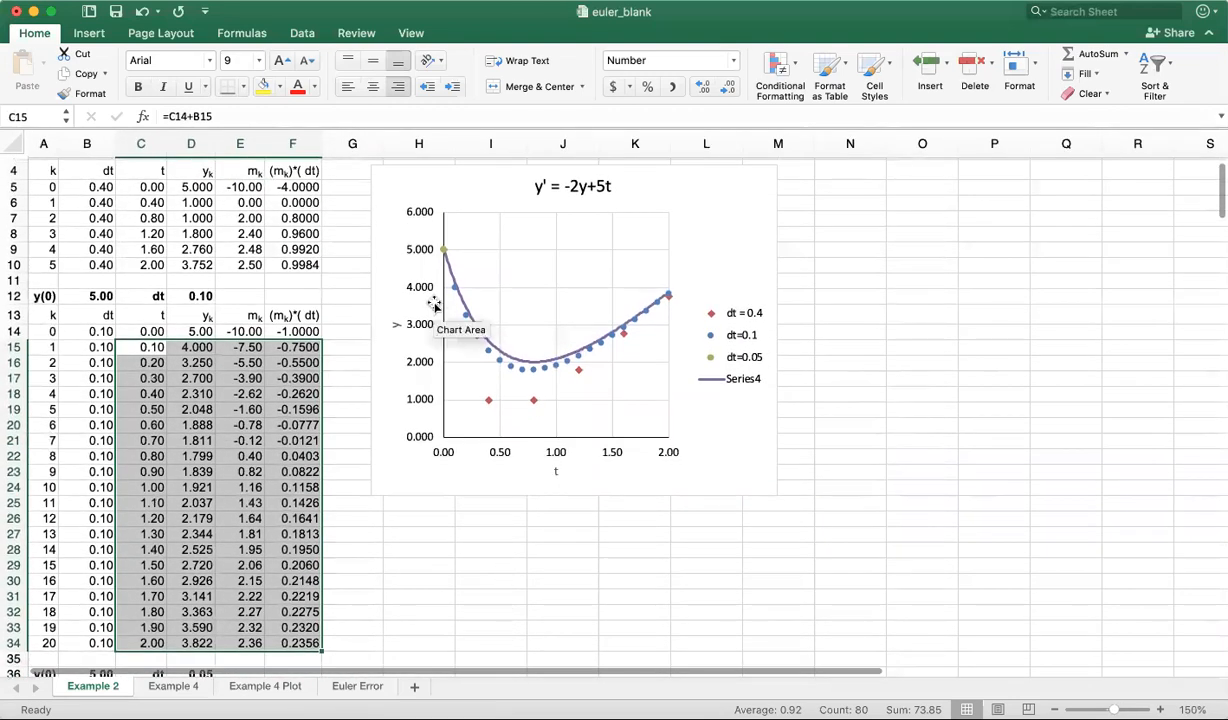
{"action": "left_click", "coordinate": [346, 332]}
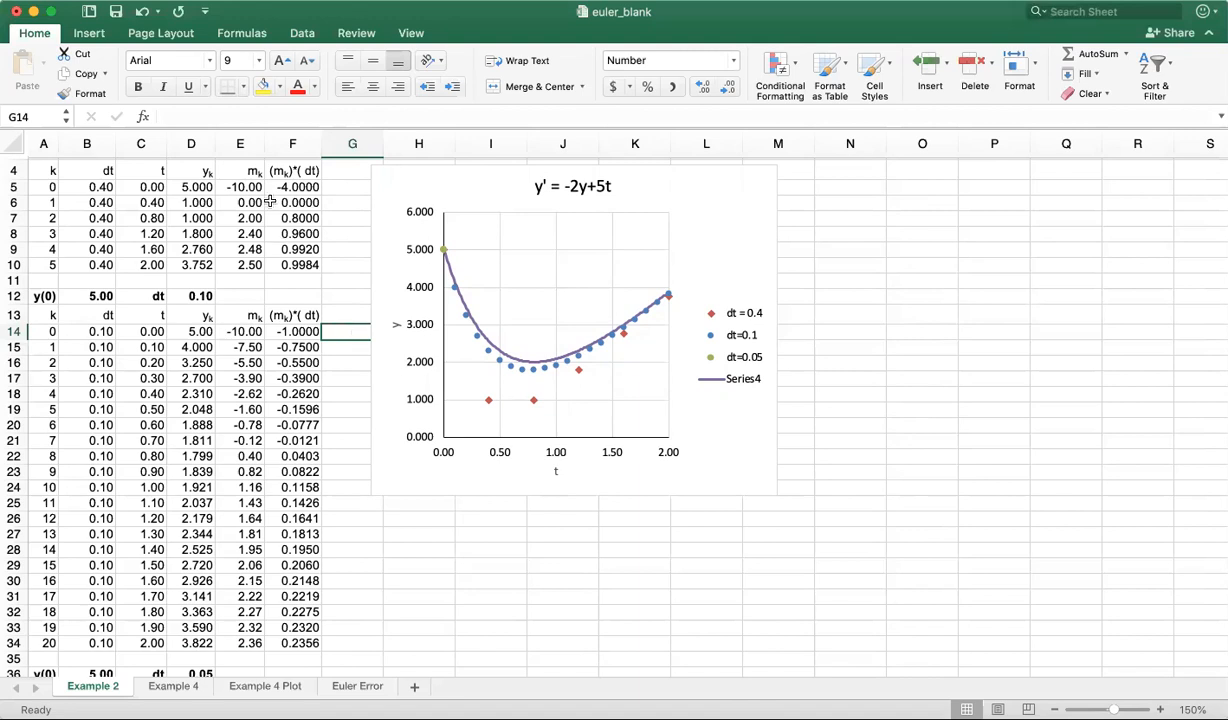
{"action": "left_click", "coordinate": [95, 330]}
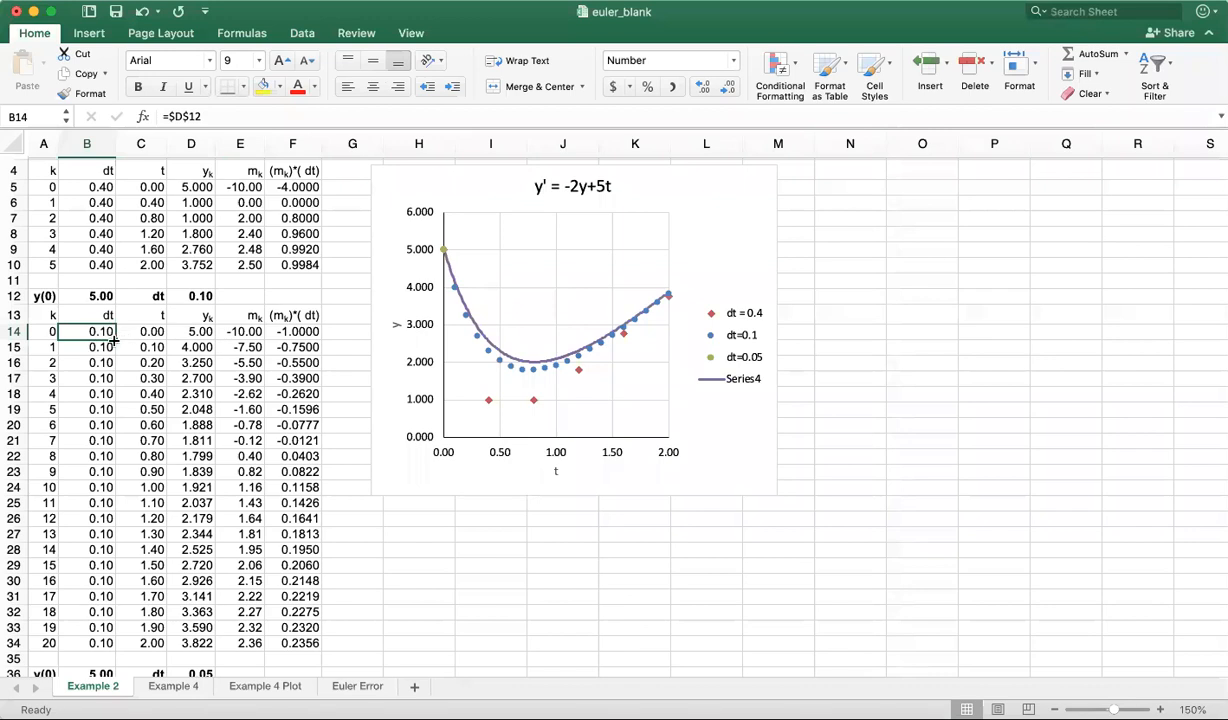
{"action": "left_click_drag", "start_coordinate": [116, 339], "coordinate": [103, 645]}
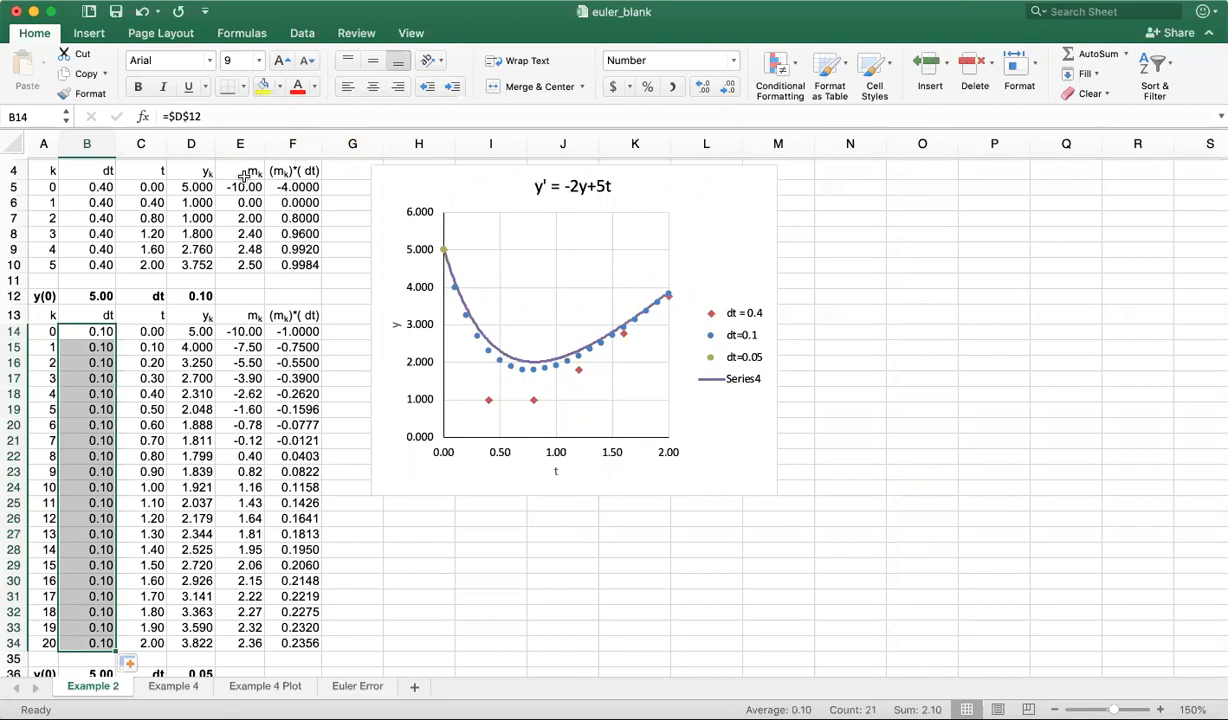
Step: Copy the slope and slope-times-dt formulas E5:F5 into E14:F14 again
{"action": "left_click_drag", "start_coordinate": [225, 186], "coordinate": [298, 186]}
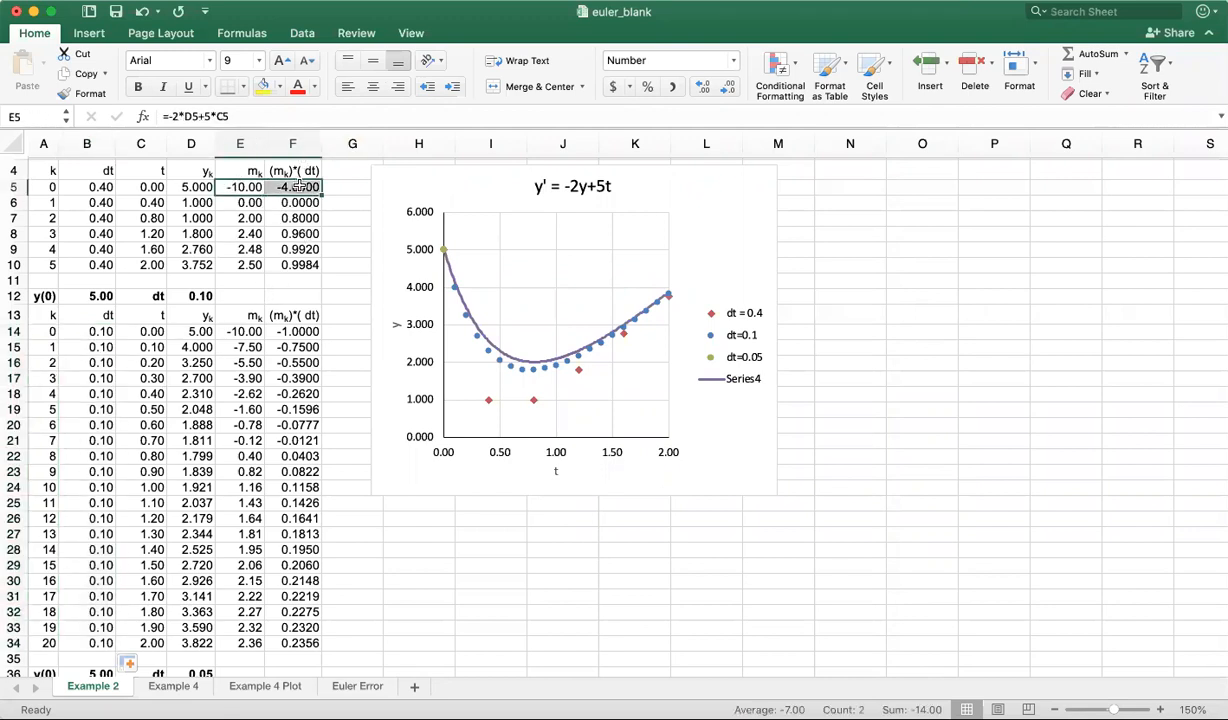
{"action": "key", "text": "super+c"}
{"action": "left_click", "coordinate": [246, 316]}
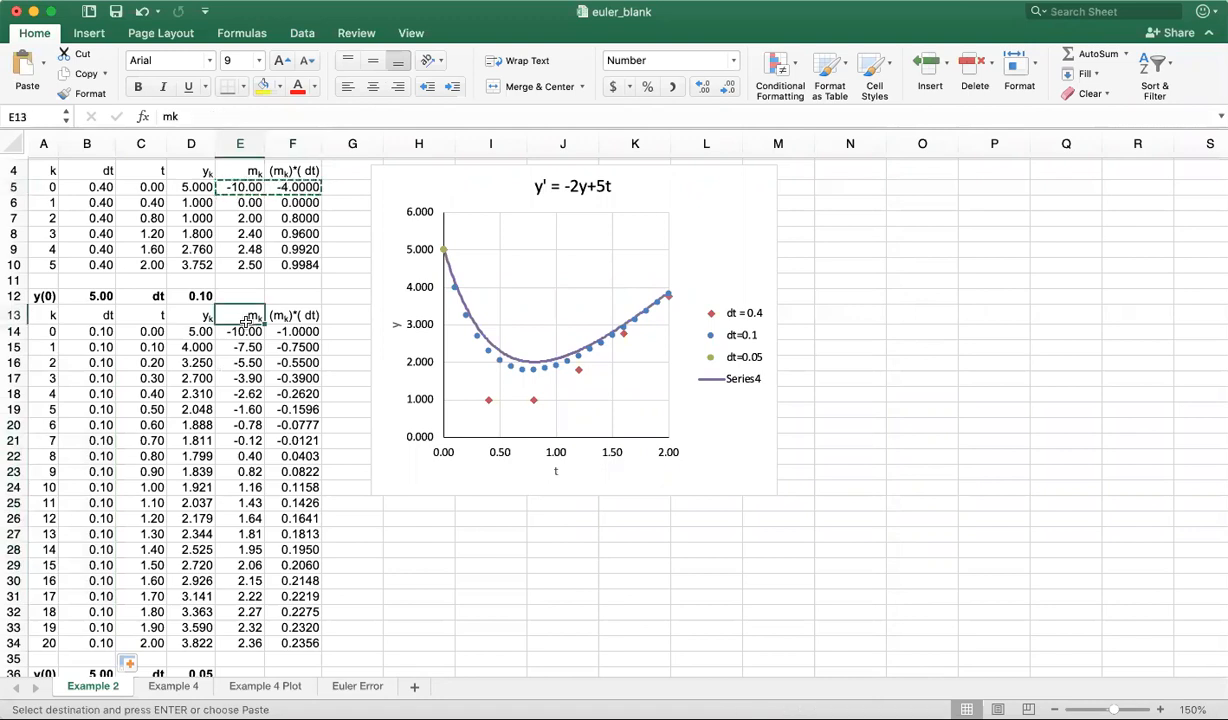
{"action": "left_click", "coordinate": [234, 330]}
{"action": "left_click_drag", "start_coordinate": [234, 330], "coordinate": [298, 331]}
{"action": "key", "text": "super+v"}
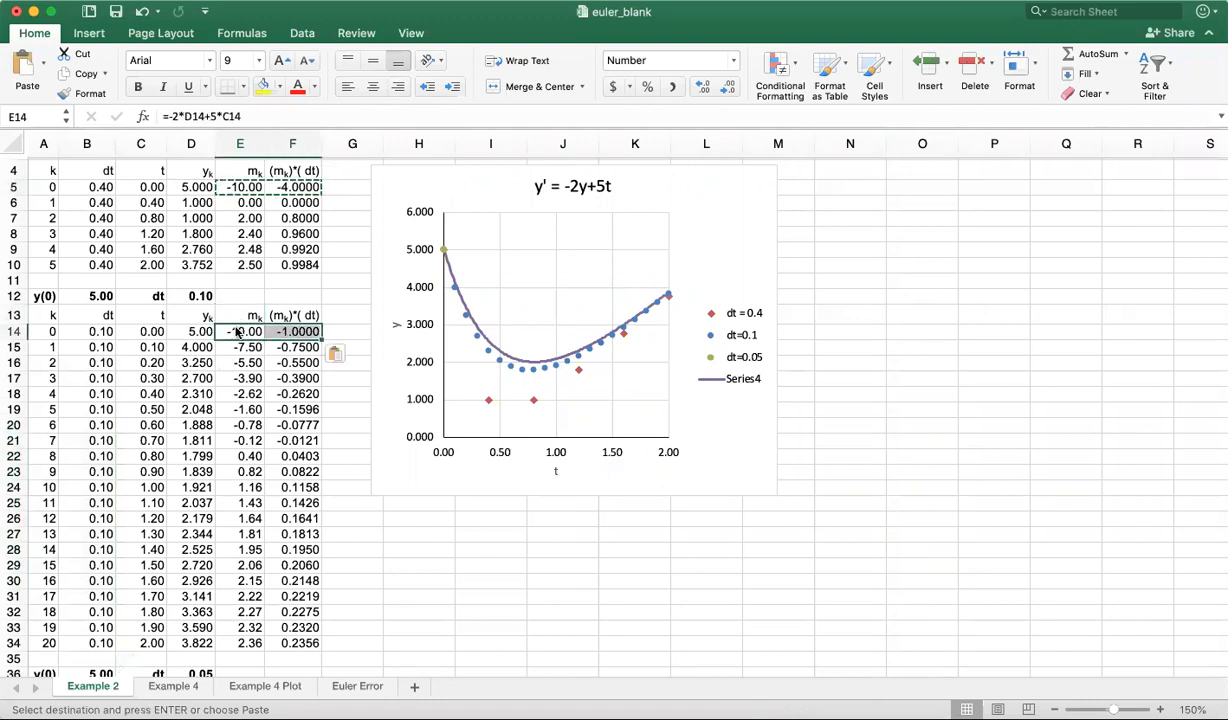
Step: Clear the contents of C15:F34 in the dt = 0.10 table
{"action": "left_click_drag", "start_coordinate": [160, 347], "coordinate": [296, 645]}
{"action": "right_click", "coordinate": [266, 395]}
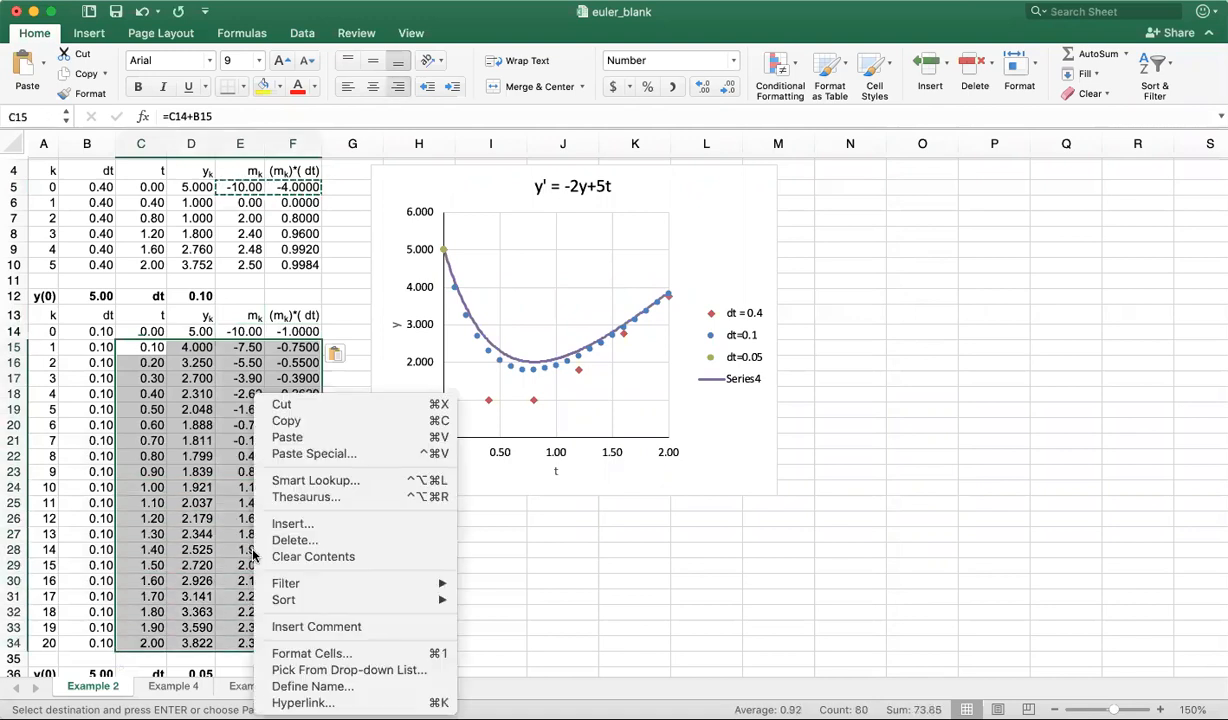
{"action": "left_click", "coordinate": [318, 556]}
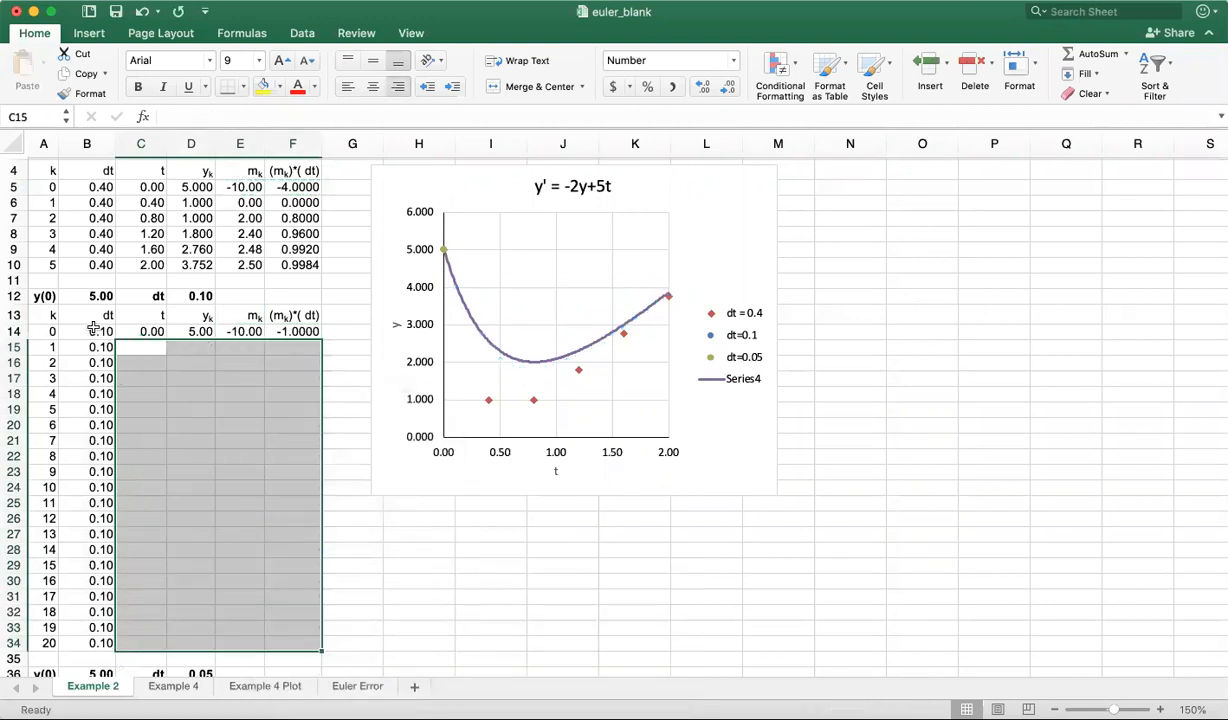
Step: Copy the k = 1 formulas C6:F6 into C15:F15 and fill them down through row 34 of the dt = 0.10 table
{"action": "left_click", "coordinate": [106, 512]}
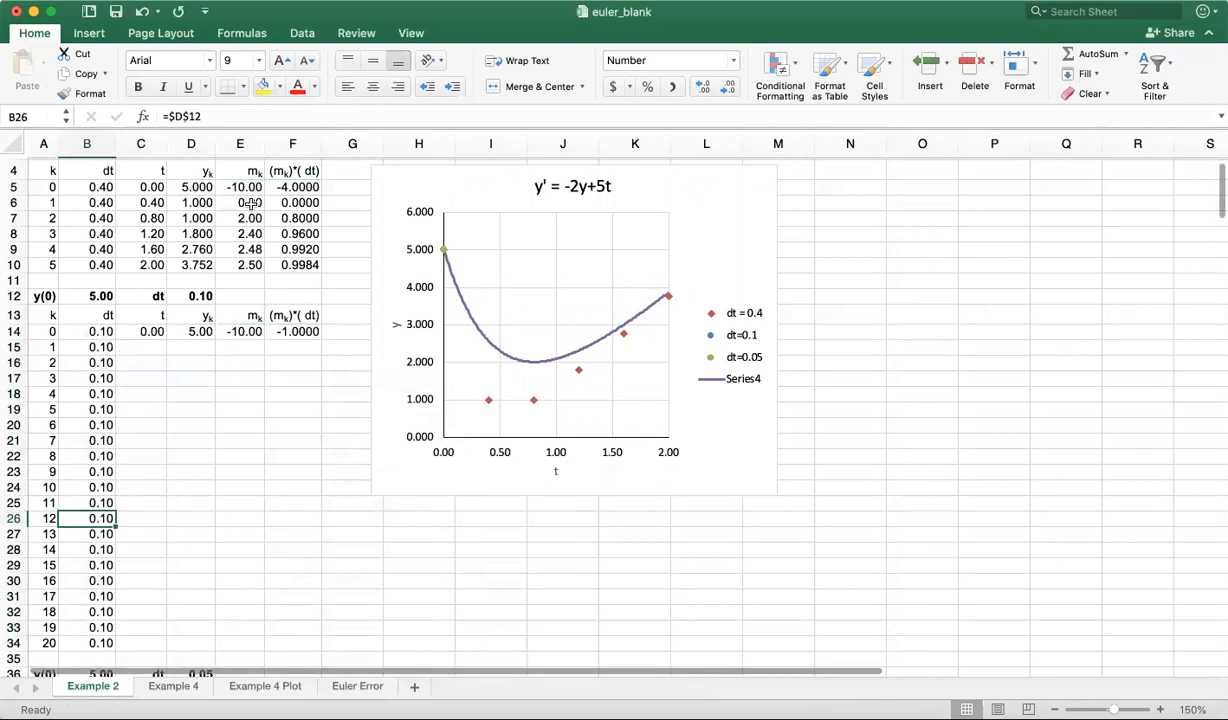
{"action": "left_click_drag", "start_coordinate": [240, 188], "coordinate": [285, 188]}
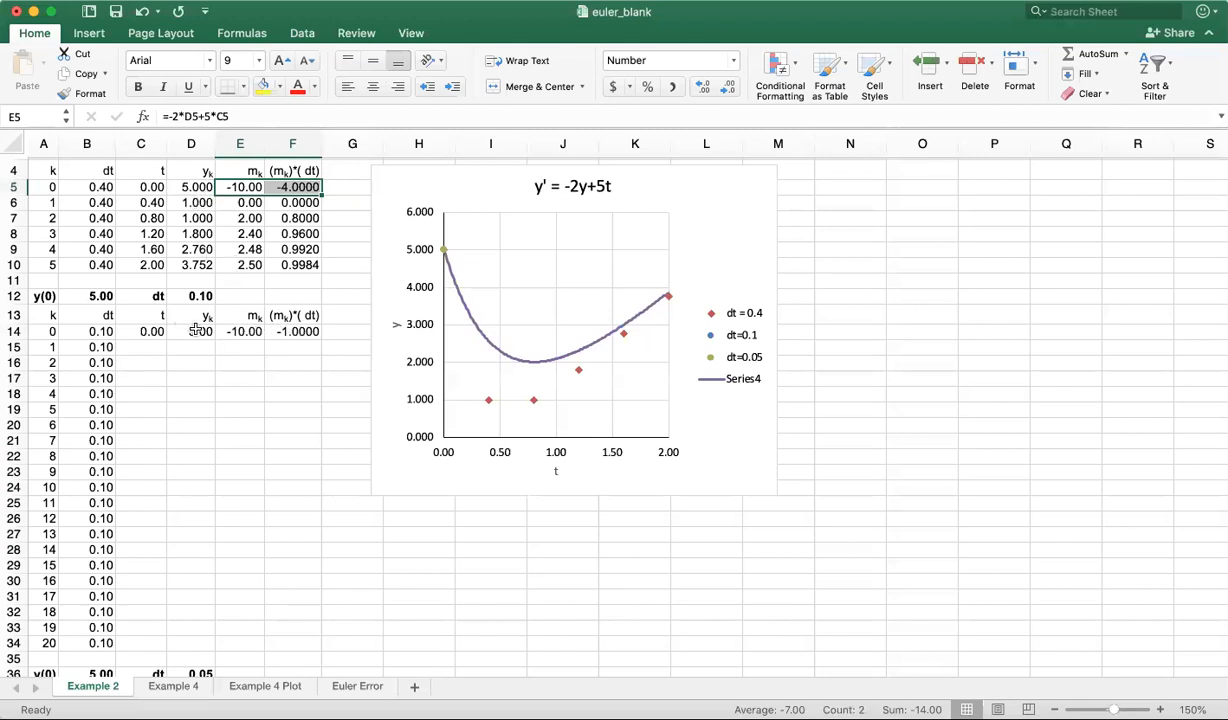
{"action": "left_click", "coordinate": [198, 331]}
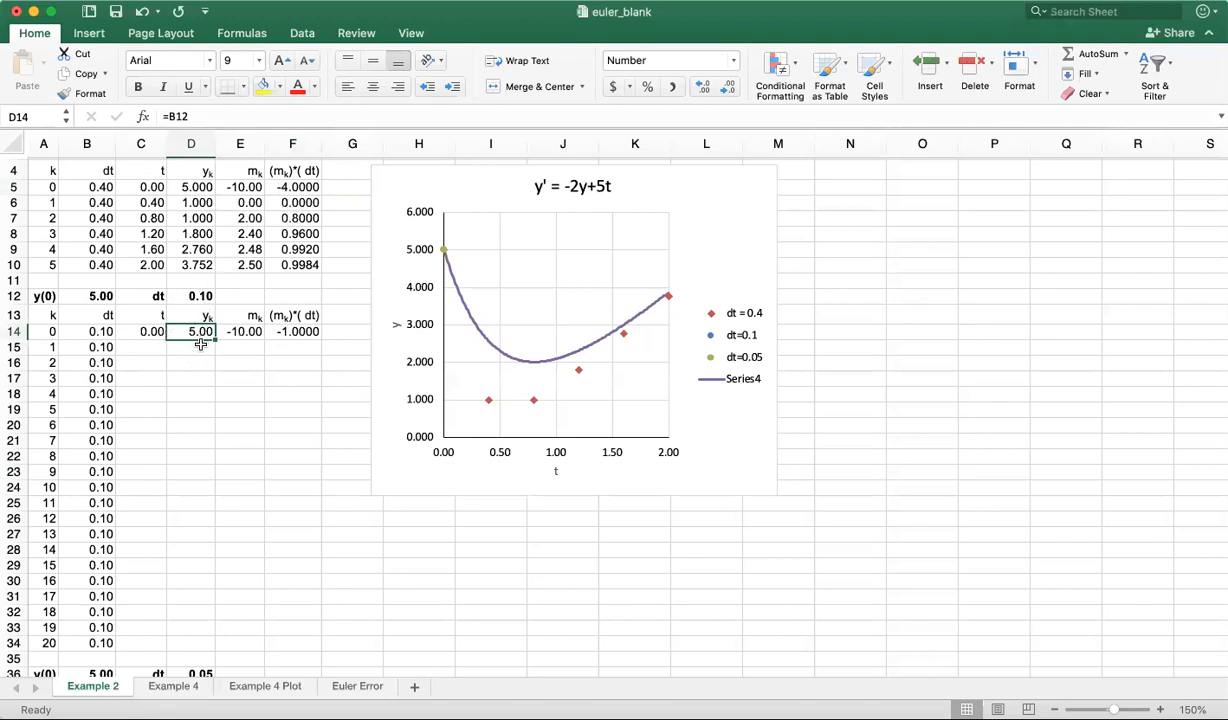
{"action": "left_click", "coordinate": [185, 349]}
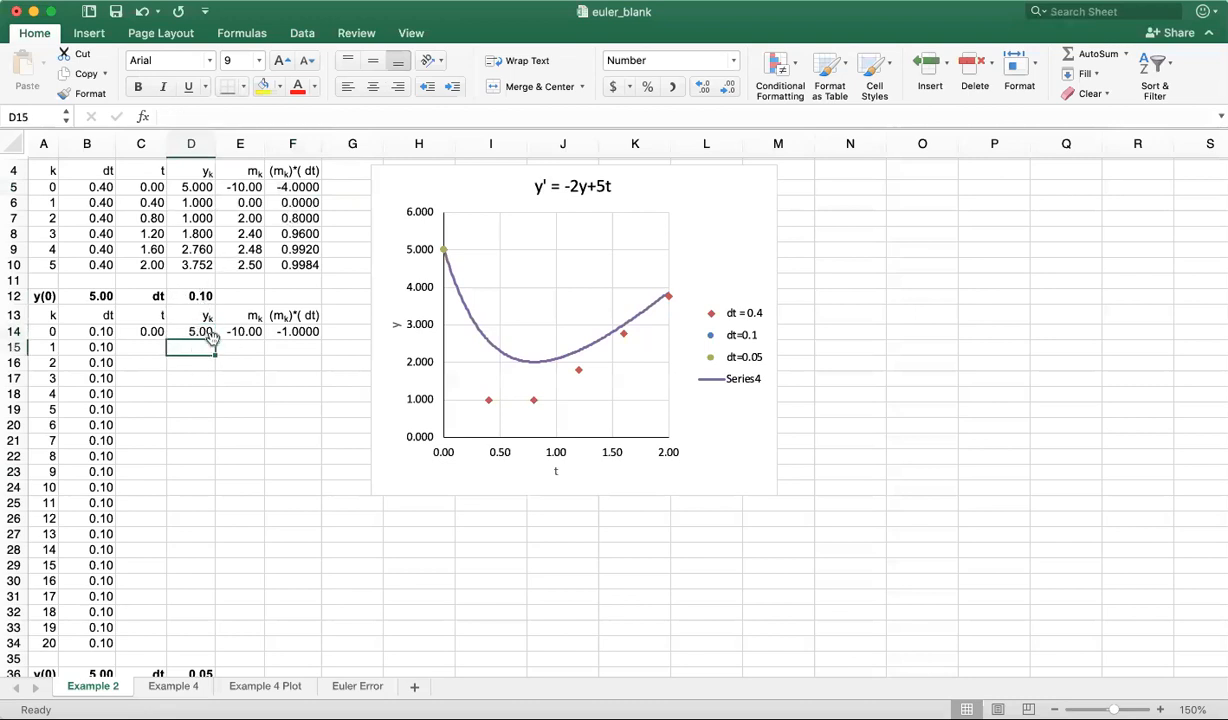
{"action": "left_click_drag", "start_coordinate": [150, 203], "coordinate": [284, 203]}
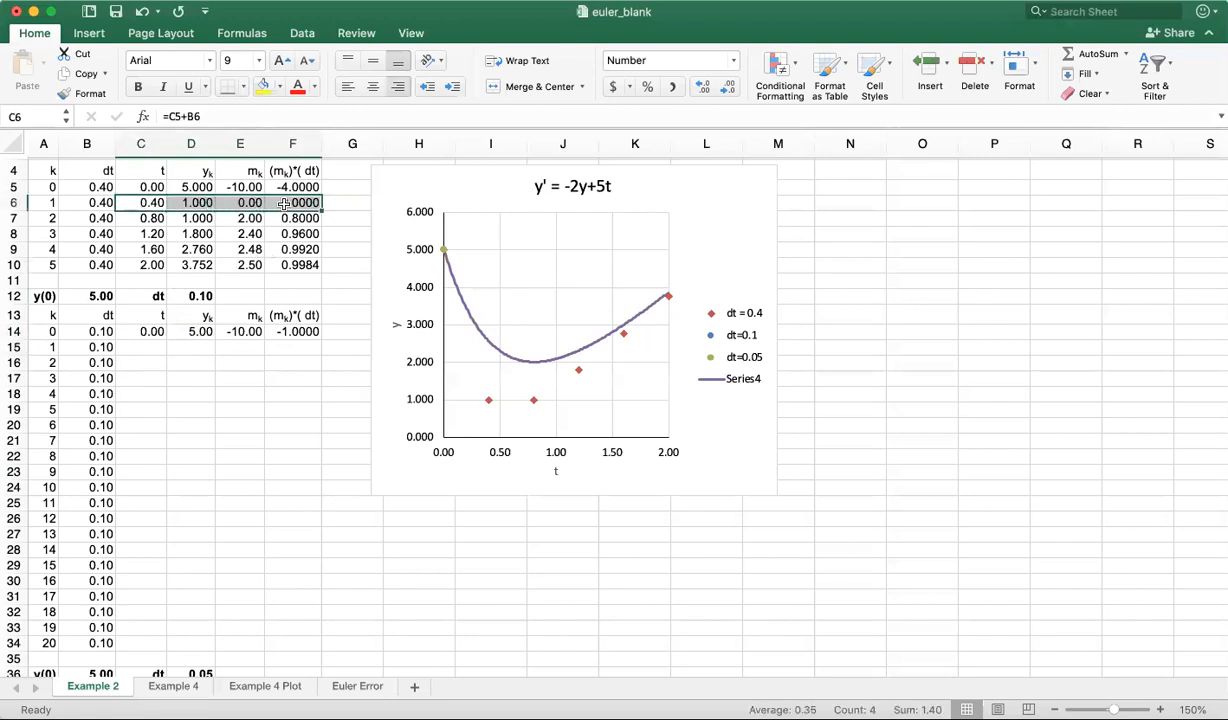
{"action": "key", "text": "super+c"}
{"action": "left_click", "coordinate": [145, 345]}
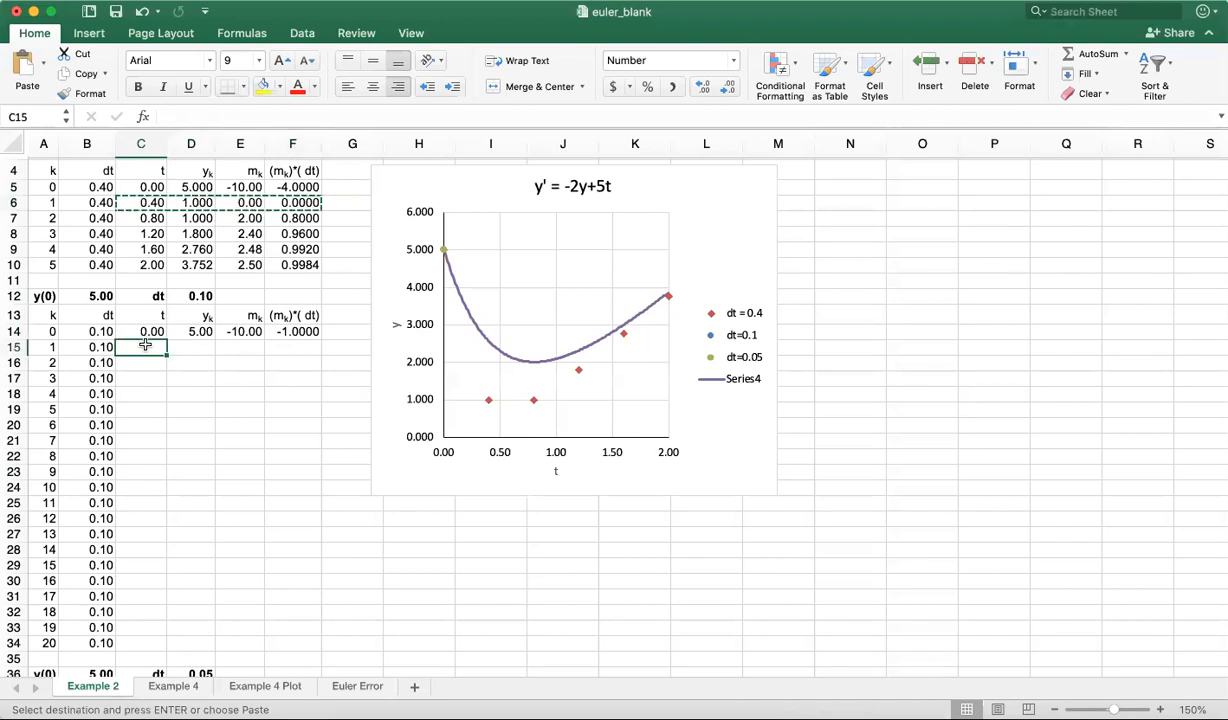
{"action": "key", "text": "super+v"}
{"action": "left_click_drag", "start_coordinate": [320, 355], "coordinate": [313, 646]}
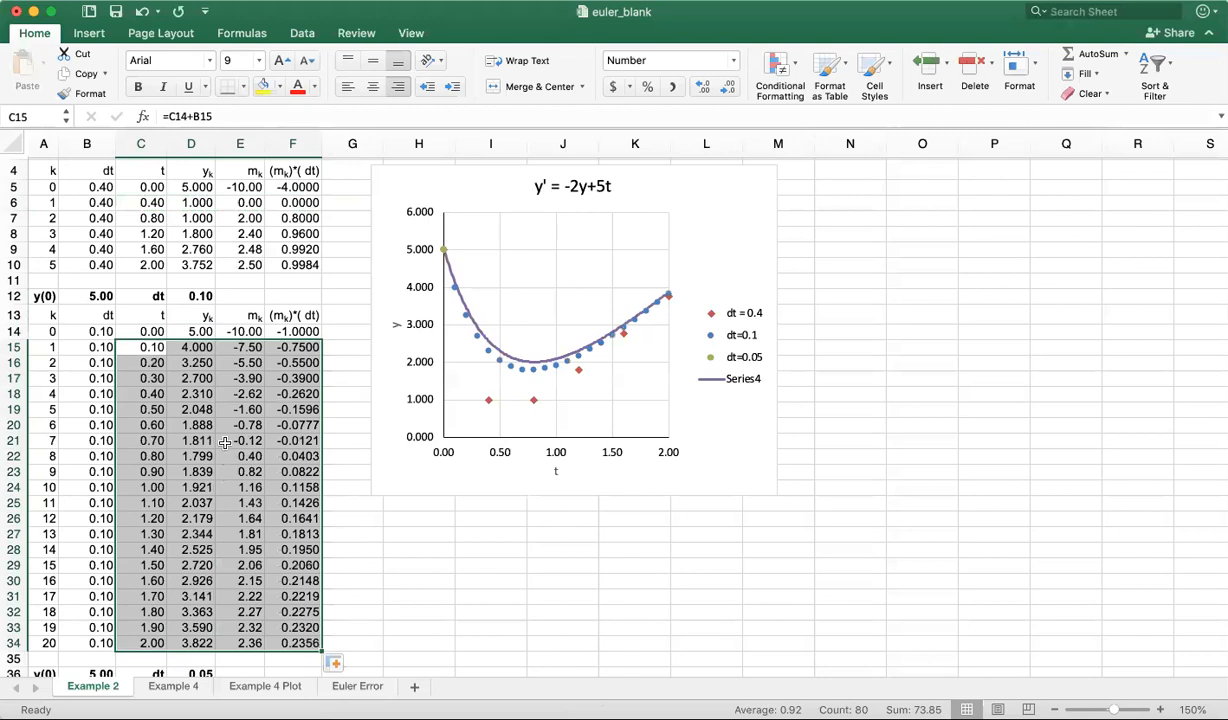
{"action": "left_click", "coordinate": [334, 422]}
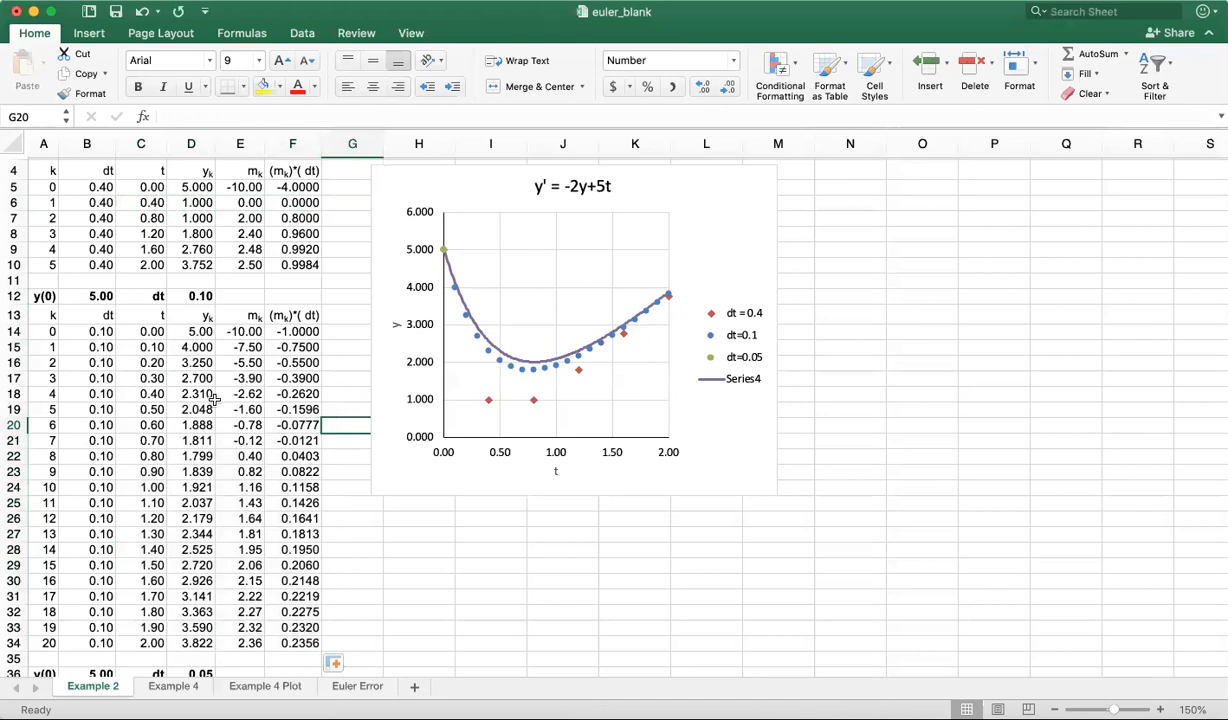
Step: Copy the slope and slope-times-dt formulas E14:F14 into E38:F38, the k = 0 row of the dt = 0.05 table
{"action": "scroll", "coordinate": [203, 424], "scroll_direction": "down", "scroll_amount": 12}
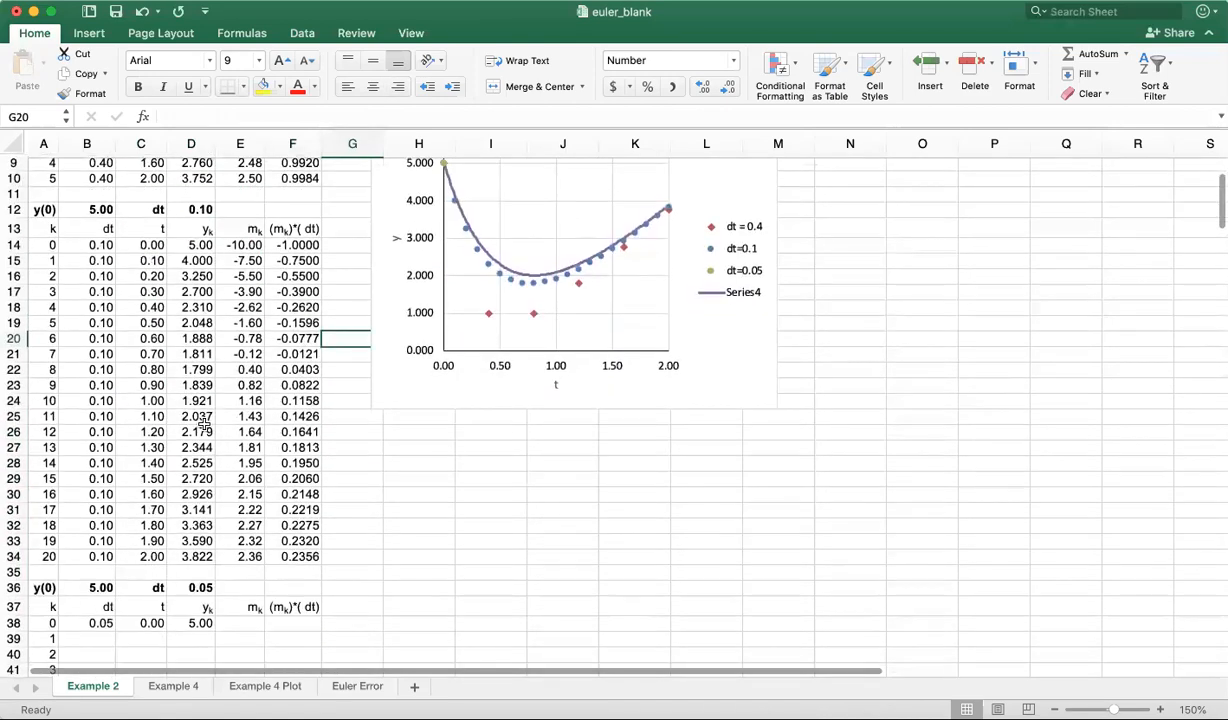
{"action": "scroll", "coordinate": [203, 424], "scroll_direction": "up", "scroll_amount": 6}
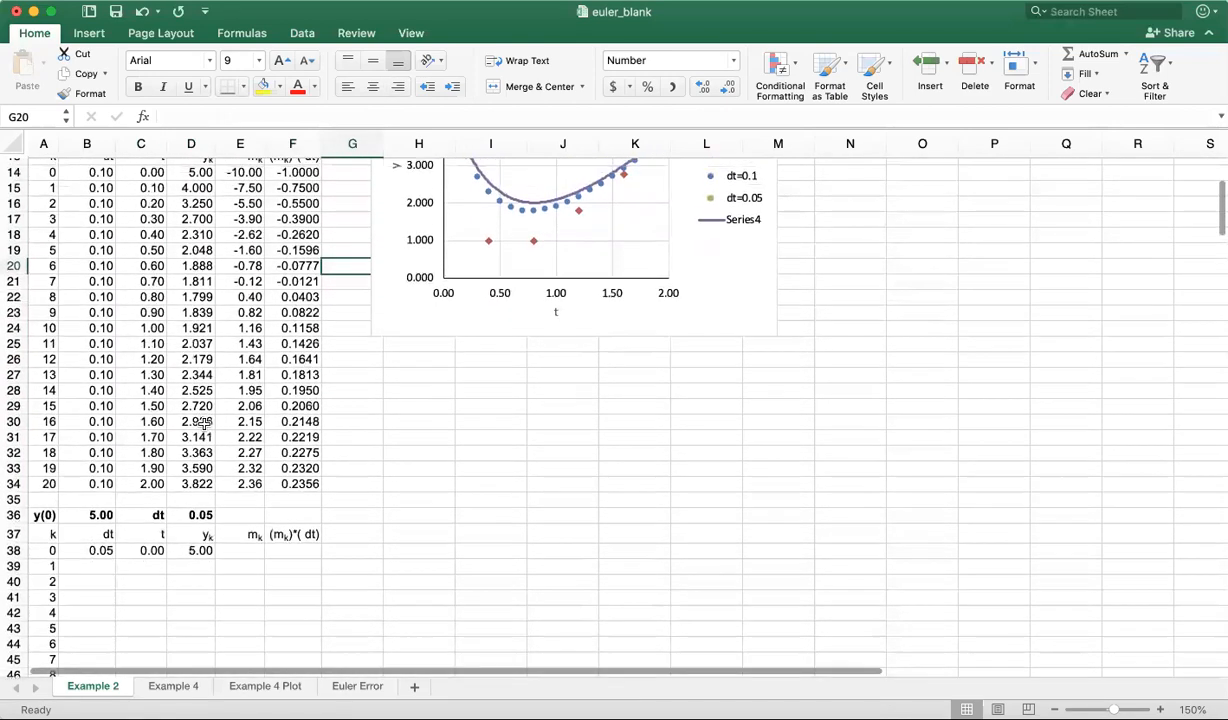
{"action": "left_click_drag", "start_coordinate": [245, 232], "coordinate": [295, 229]}
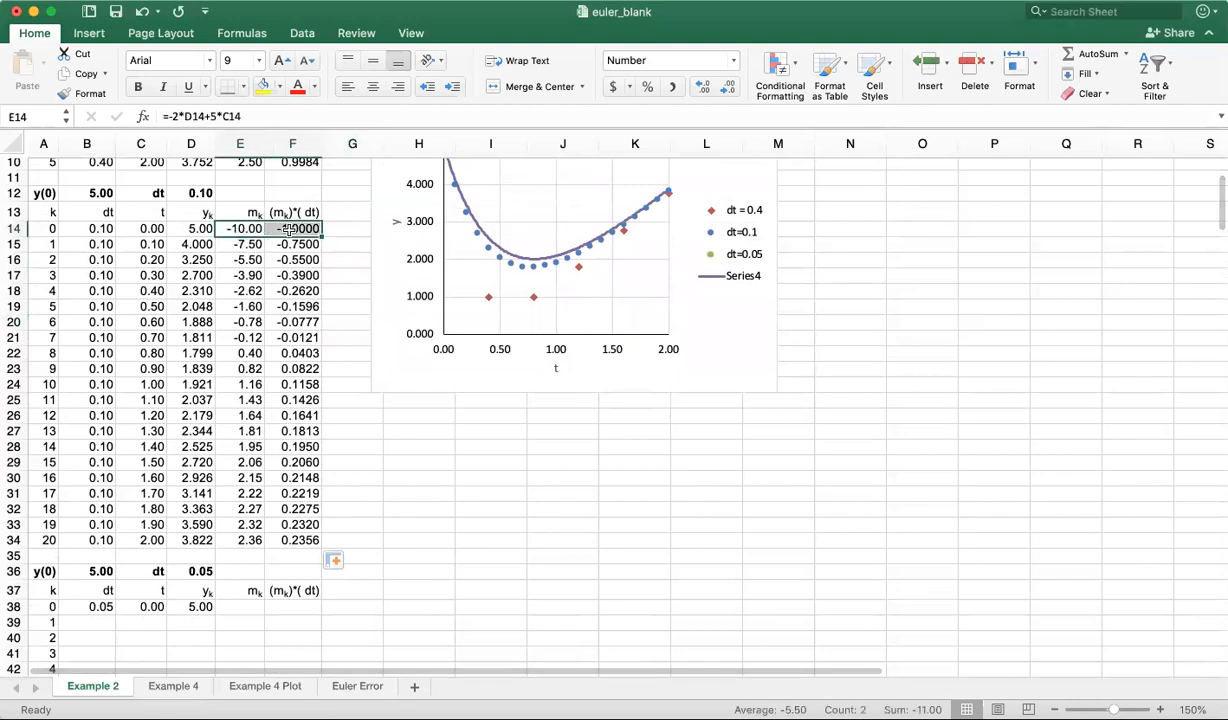
{"action": "key", "text": "super+c"}
{"action": "left_click", "coordinate": [240, 606]}
{"action": "key", "text": "super+v"}
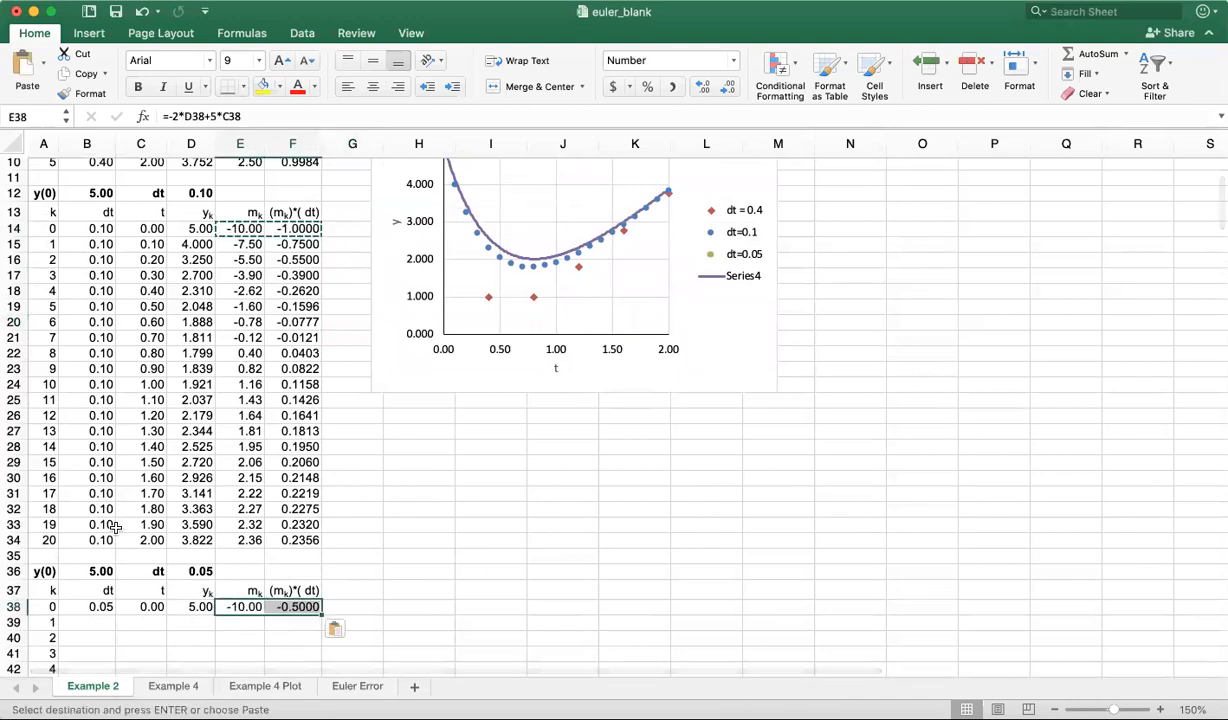
Step: Fill the dt reference formula from B38 down through B78 in the dt = 0.05 table
{"action": "scroll", "coordinate": [200, 560], "scroll_direction": "down", "scroll_amount": 7}
{"action": "scroll", "coordinate": [116, 528], "scroll_direction": "down", "scroll_amount": 12}
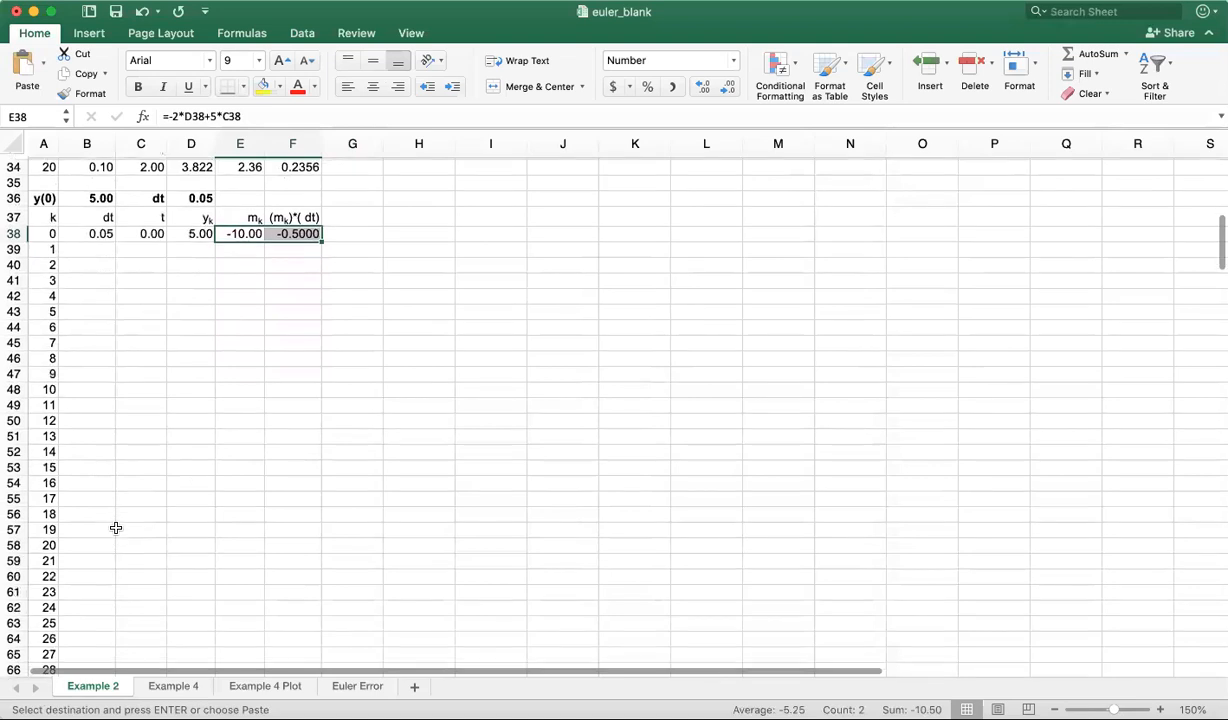
{"action": "left_click", "coordinate": [97, 200]}
{"action": "left_click_drag", "start_coordinate": [116, 208], "coordinate": [88, 538]}
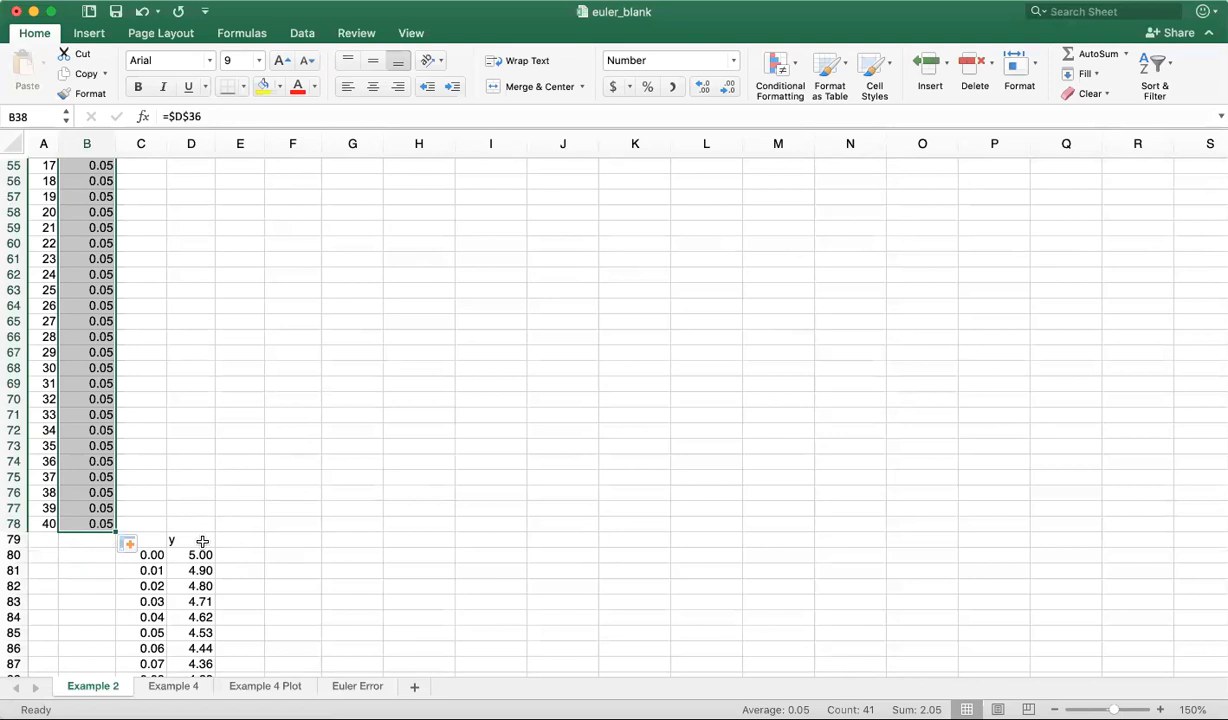
{"action": "left_click", "coordinate": [88, 599]}
{"action": "left_click", "coordinate": [150, 539]}
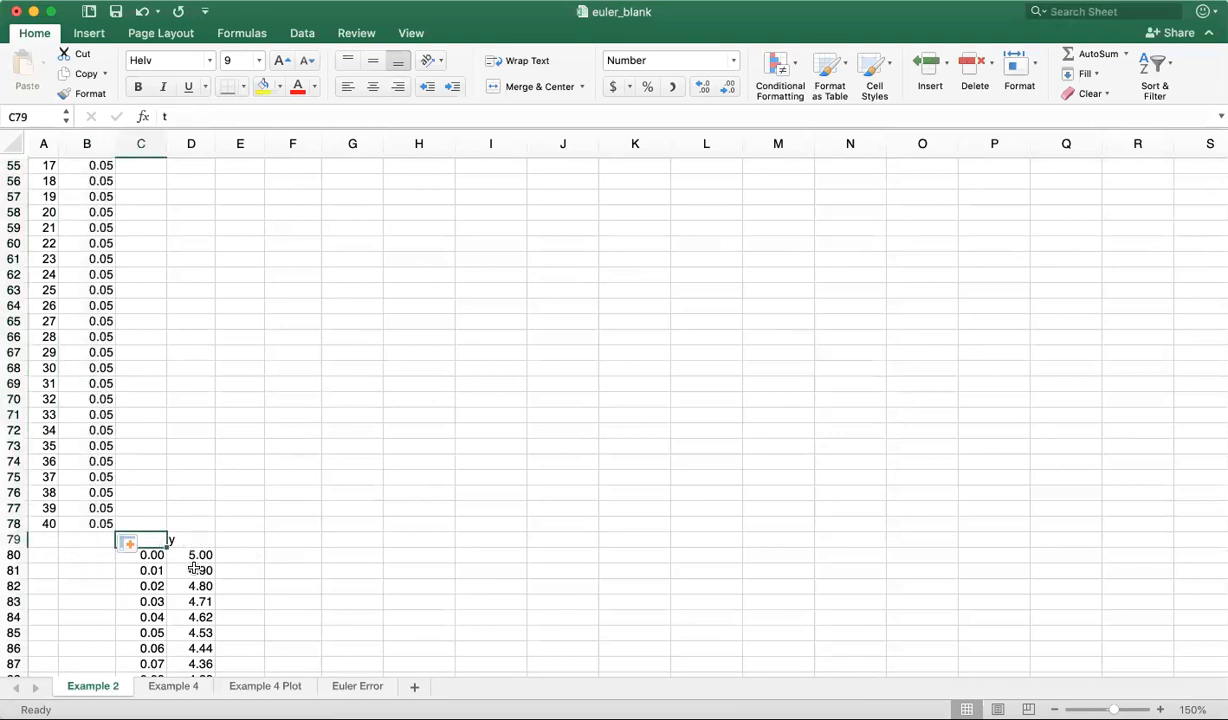
Step: Copy the k = 1 formulas C15:F15 into C39:F39 and fill them down through row 78 of the dt = 0.05 table
{"action": "scroll", "coordinate": [193, 567], "scroll_direction": "down", "scroll_amount": 8}
{"action": "scroll", "coordinate": [193, 567], "scroll_direction": "up", "scroll_amount": 11}
{"action": "scroll", "coordinate": [193, 567], "scroll_direction": "down", "scroll_amount": 3}
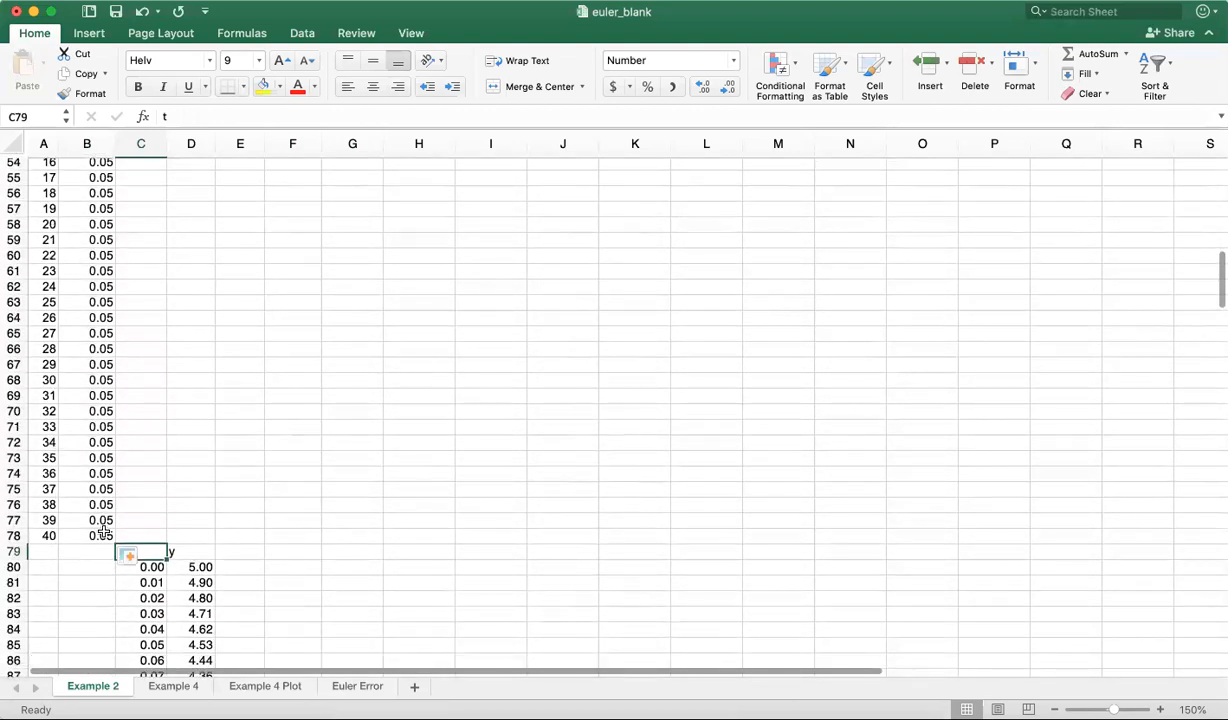
{"action": "scroll", "coordinate": [163, 476], "scroll_direction": "up", "scroll_amount": 11}
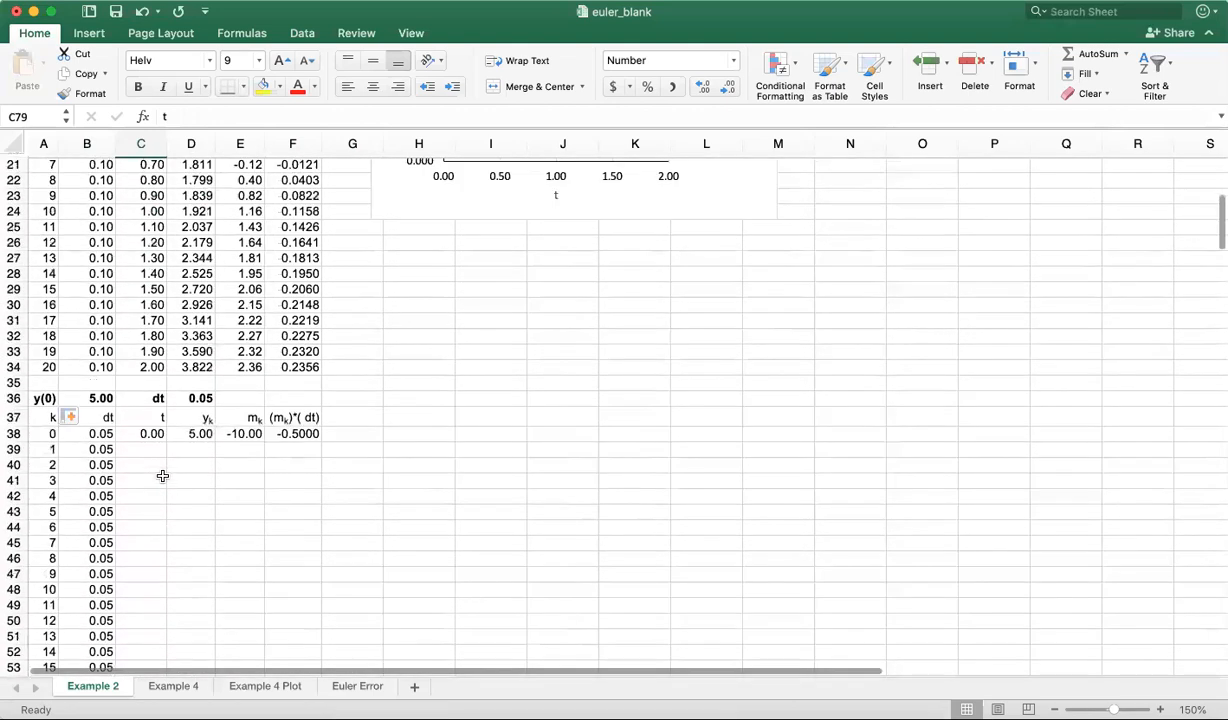
{"action": "scroll", "coordinate": [163, 476], "scroll_direction": "up", "scroll_amount": 3}
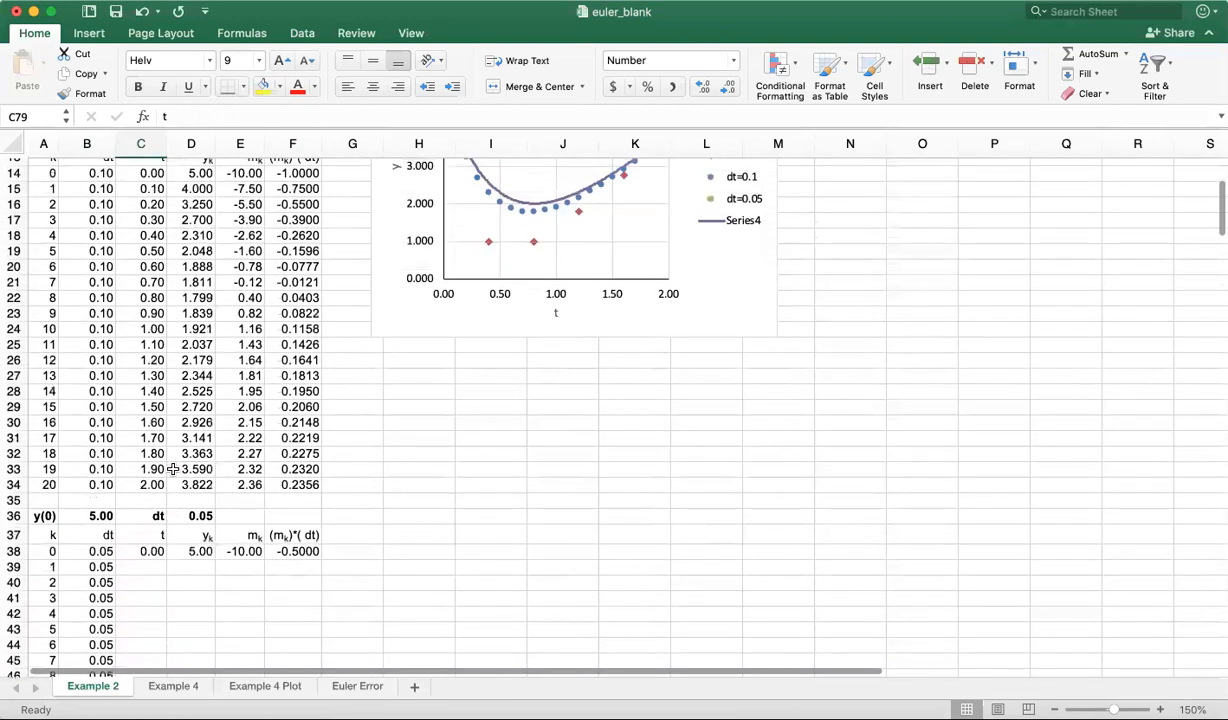
{"action": "scroll", "coordinate": [173, 469], "scroll_direction": "up", "scroll_amount": 1}
{"action": "left_click_drag", "start_coordinate": [142, 233], "coordinate": [310, 231]}
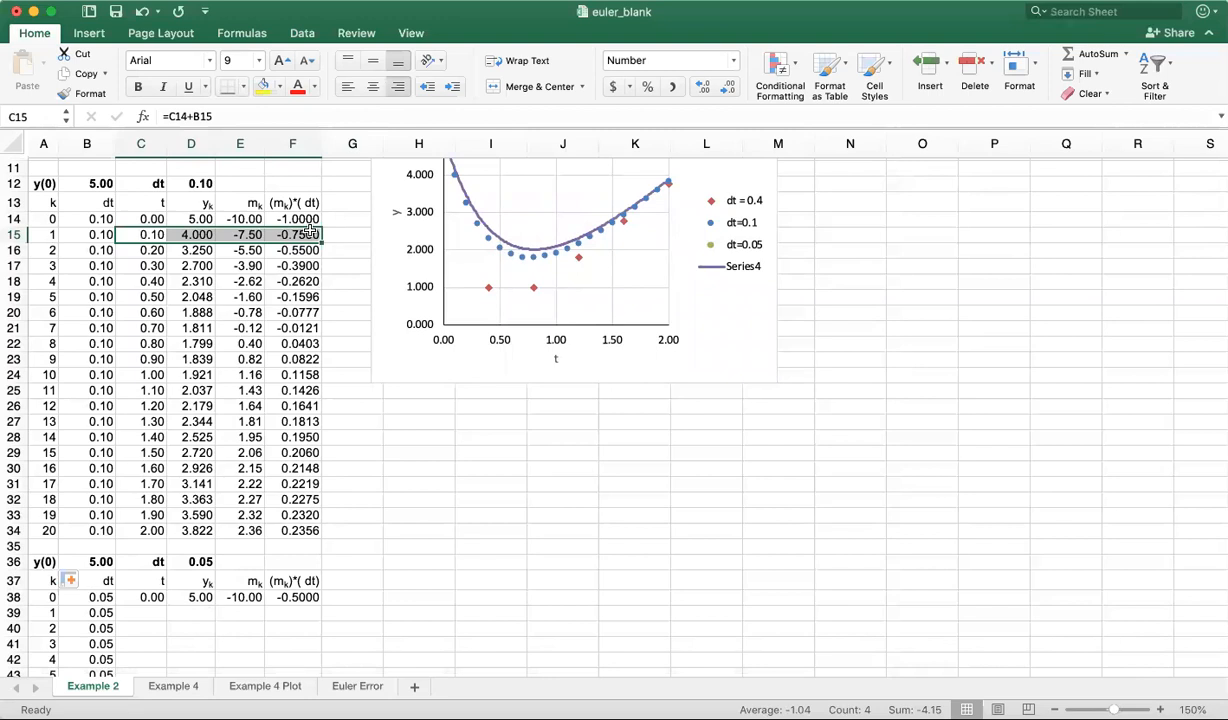
{"action": "key", "text": "ctrl+c"}
{"action": "scroll", "coordinate": [137, 241], "scroll_direction": "down", "scroll_amount": 3}
{"action": "scroll", "coordinate": [137, 241], "scroll_direction": "up", "scroll_amount": 2}
{"action": "scroll", "coordinate": [140, 243], "scroll_direction": "down", "scroll_amount": 4}
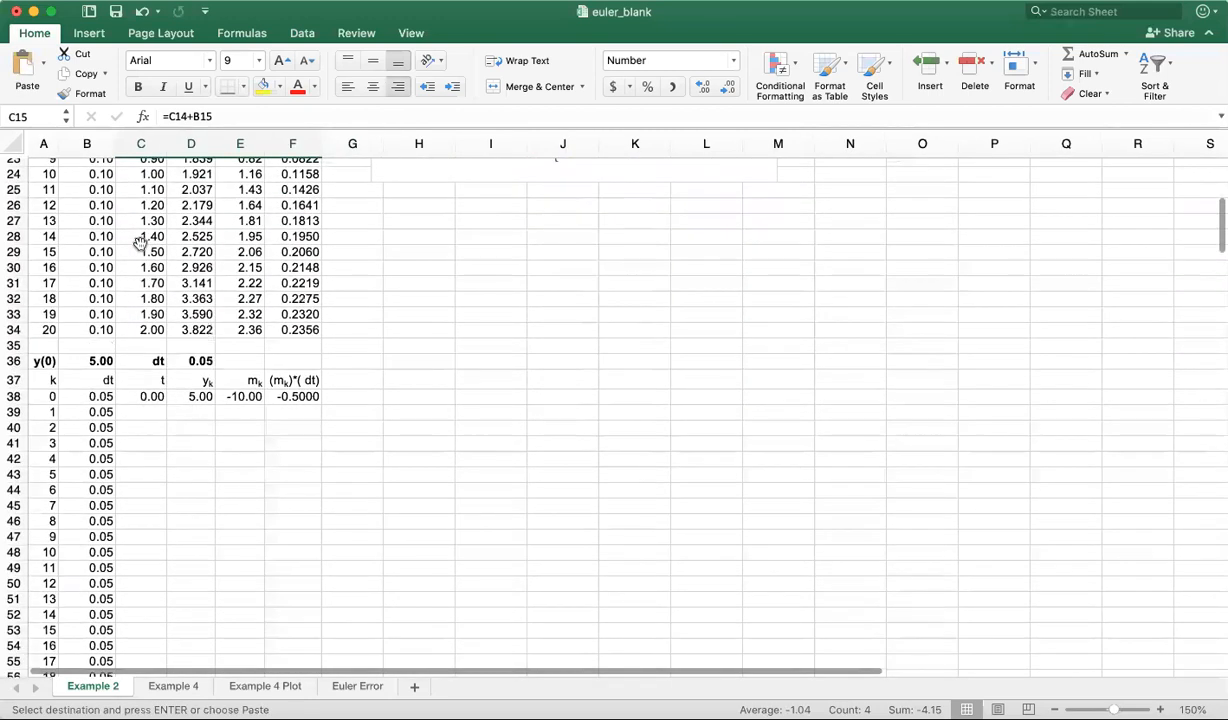
{"action": "left_click", "coordinate": [145, 412]}
{"action": "key", "text": "ctrl+v"}
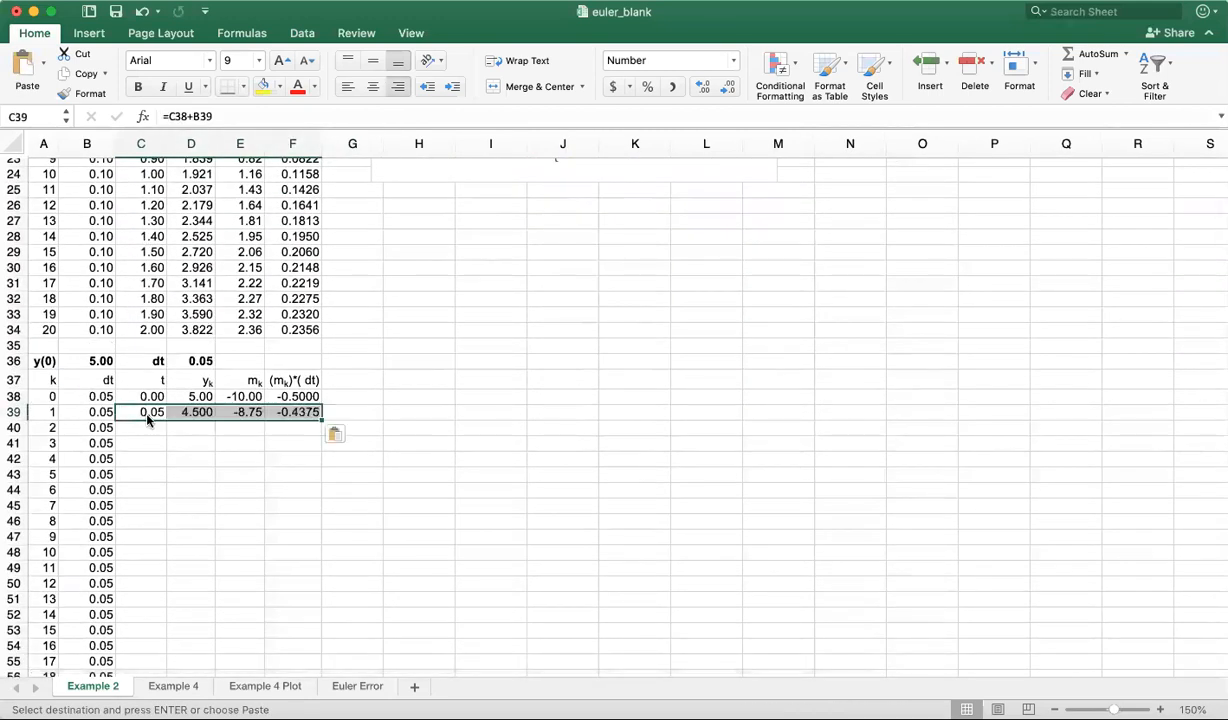
{"action": "scroll", "coordinate": [126, 413], "scroll_direction": "down", "scroll_amount": 4}
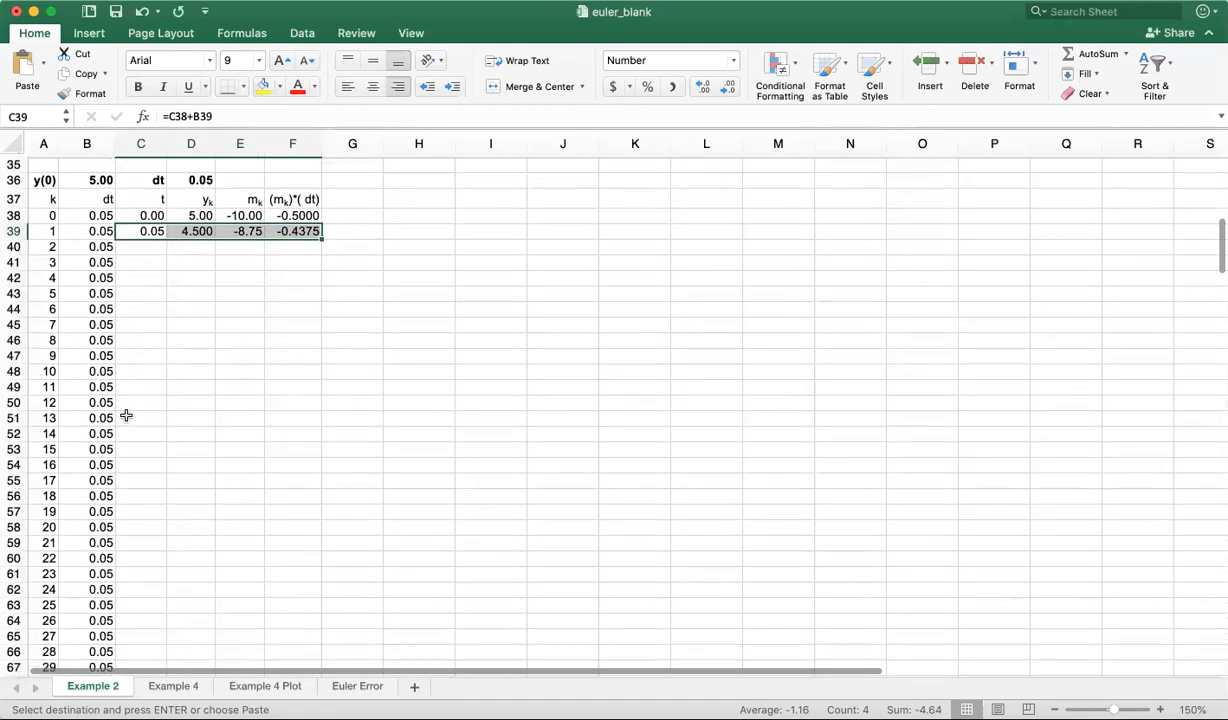
{"action": "left_click_drag", "start_coordinate": [320, 232], "coordinate": [288, 601]}
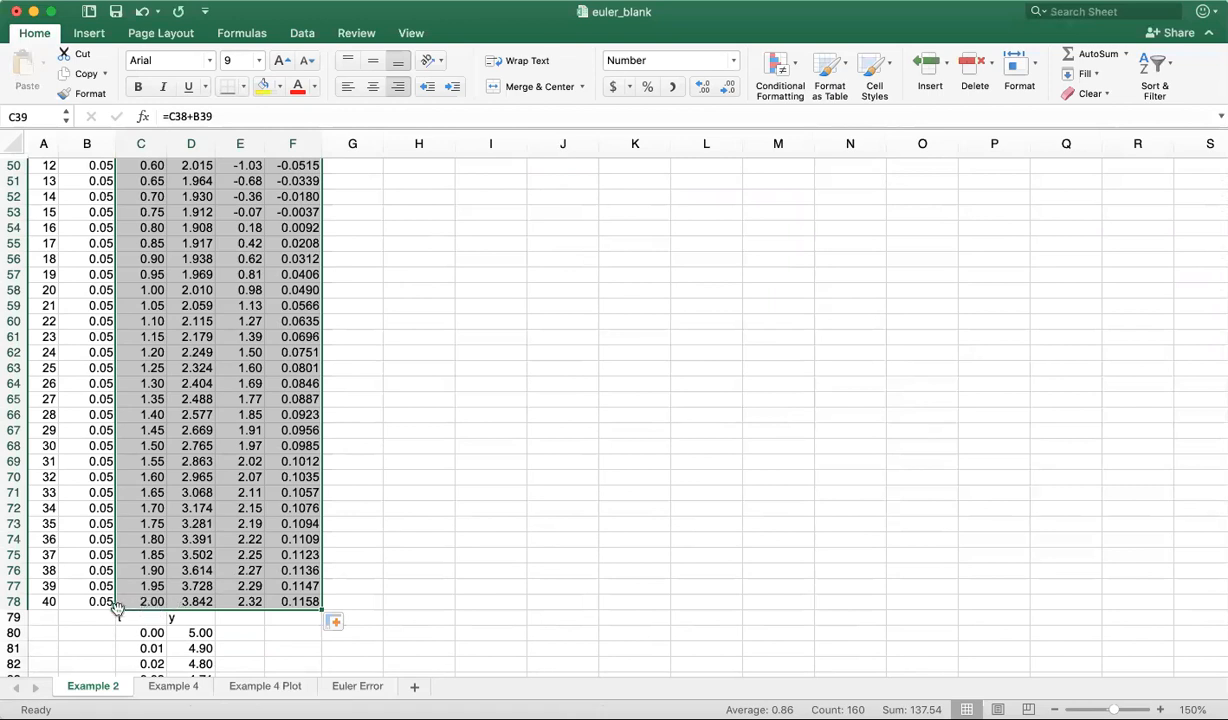
Step: Compare the final y approximations at t = 2.00 in the dt = 0.05, 0.10 and 0.40 tables
{"action": "left_click", "coordinate": [137, 604]}
{"action": "left_click", "coordinate": [203, 605]}
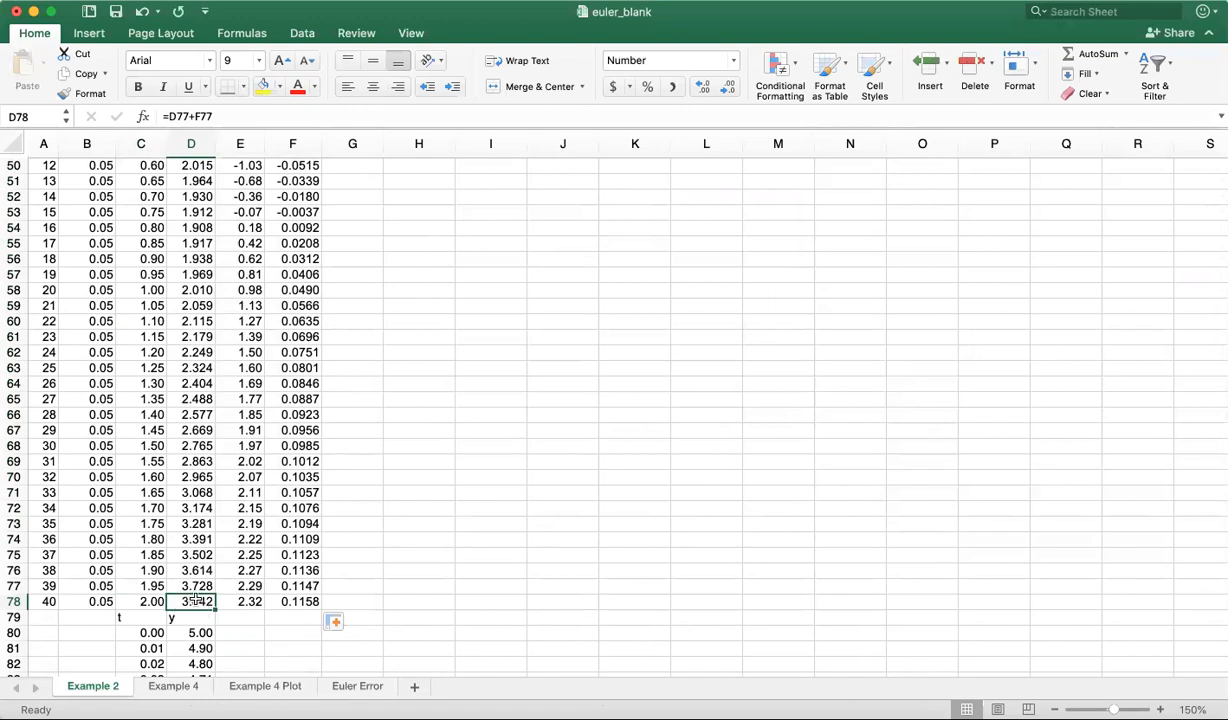
{"action": "scroll", "coordinate": [268, 589], "scroll_direction": "up", "scroll_amount": 10}
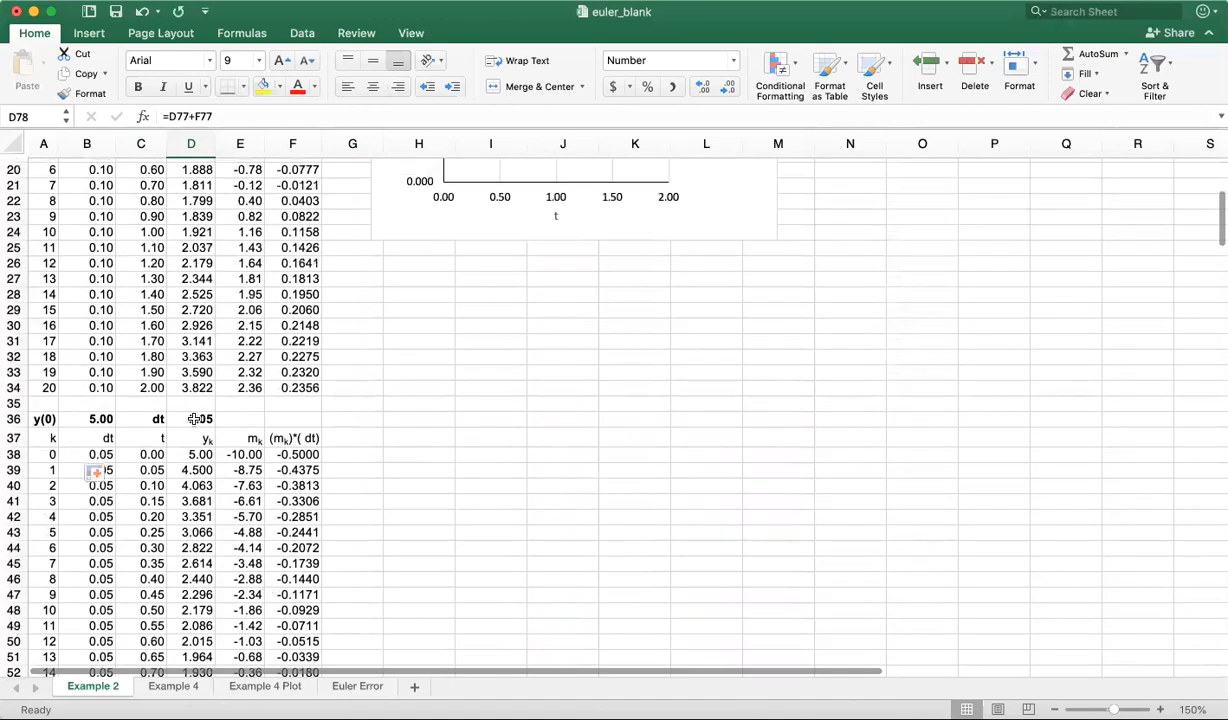
{"action": "left_click", "coordinate": [187, 387]}
{"action": "scroll", "coordinate": [215, 400], "scroll_direction": "up", "scroll_amount": 4}
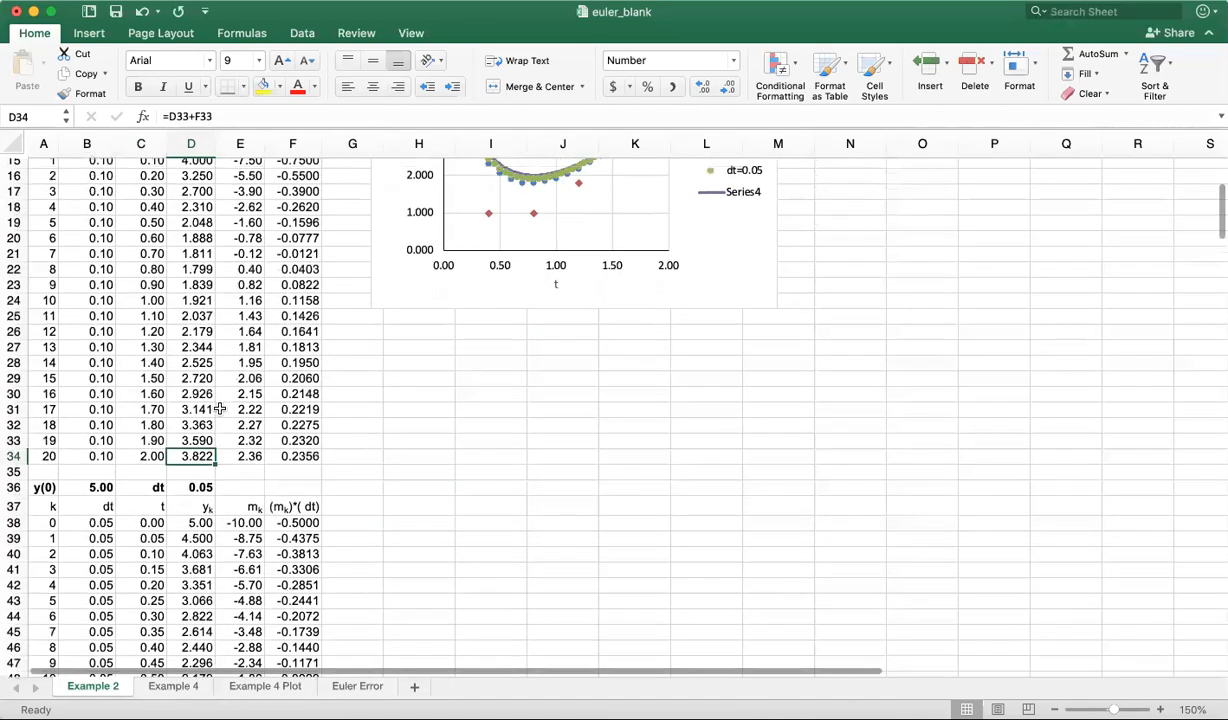
{"action": "scroll", "coordinate": [219, 408], "scroll_direction": "up", "scroll_amount": 4}
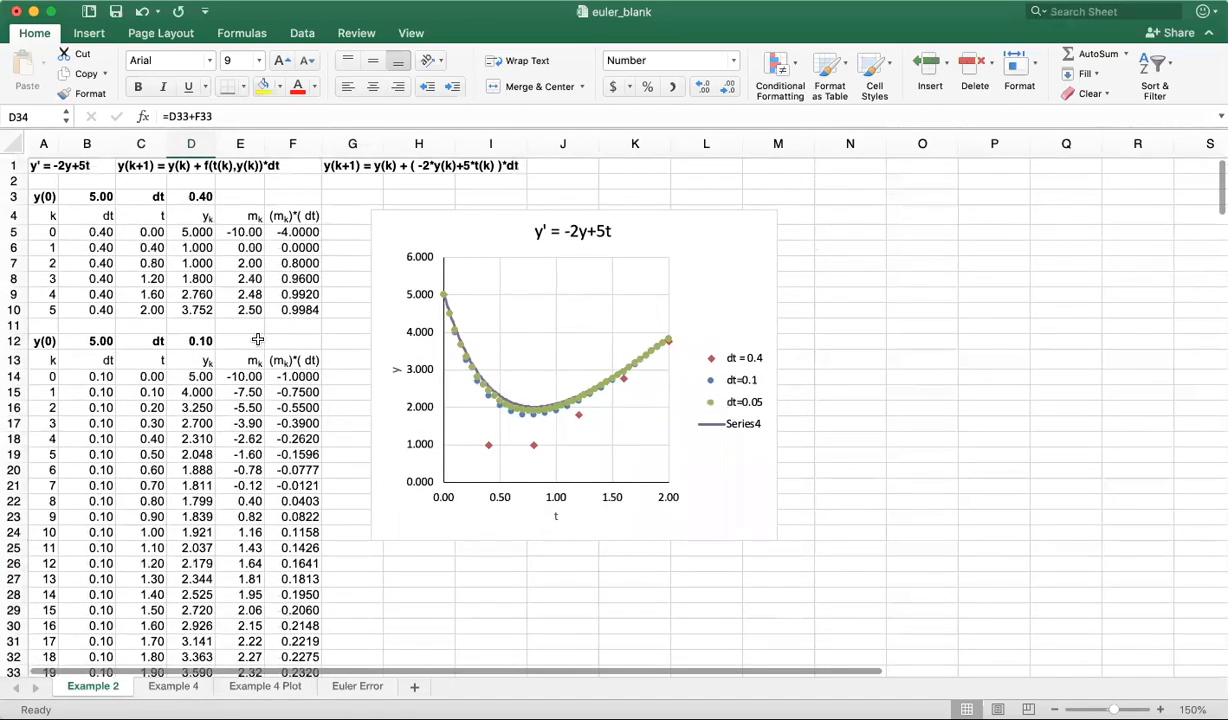
{"action": "left_click", "coordinate": [199, 310]}
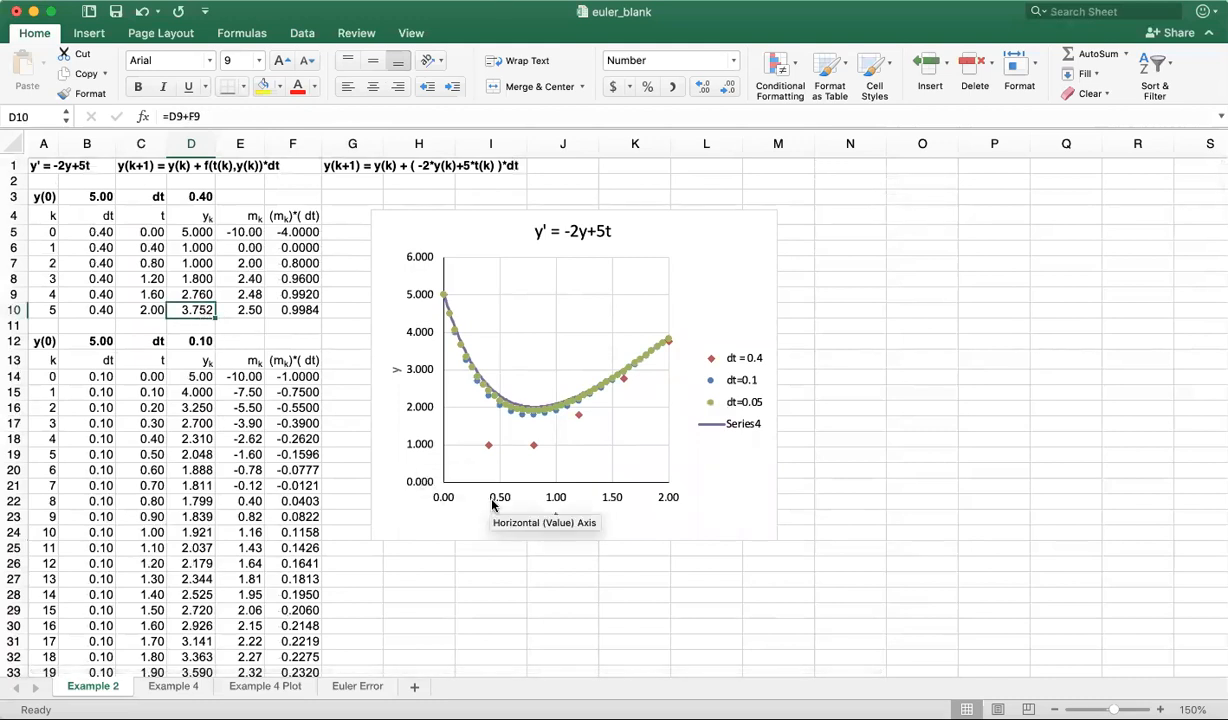